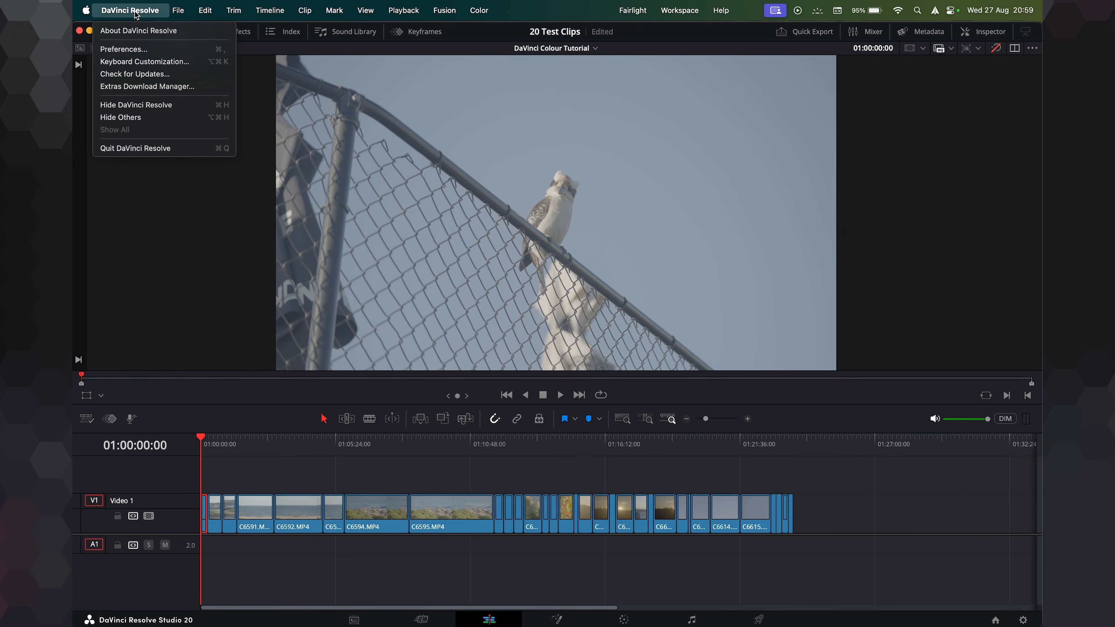
Open the General system preferences, review them and save.
click(149, 49)
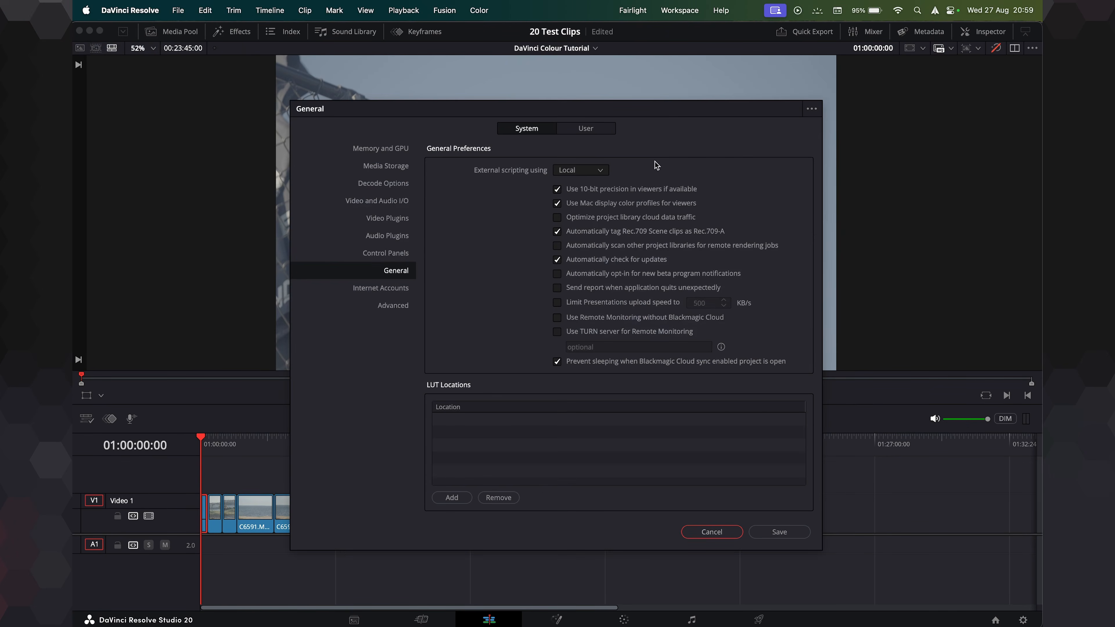
drag(659, 109, 607, 95)
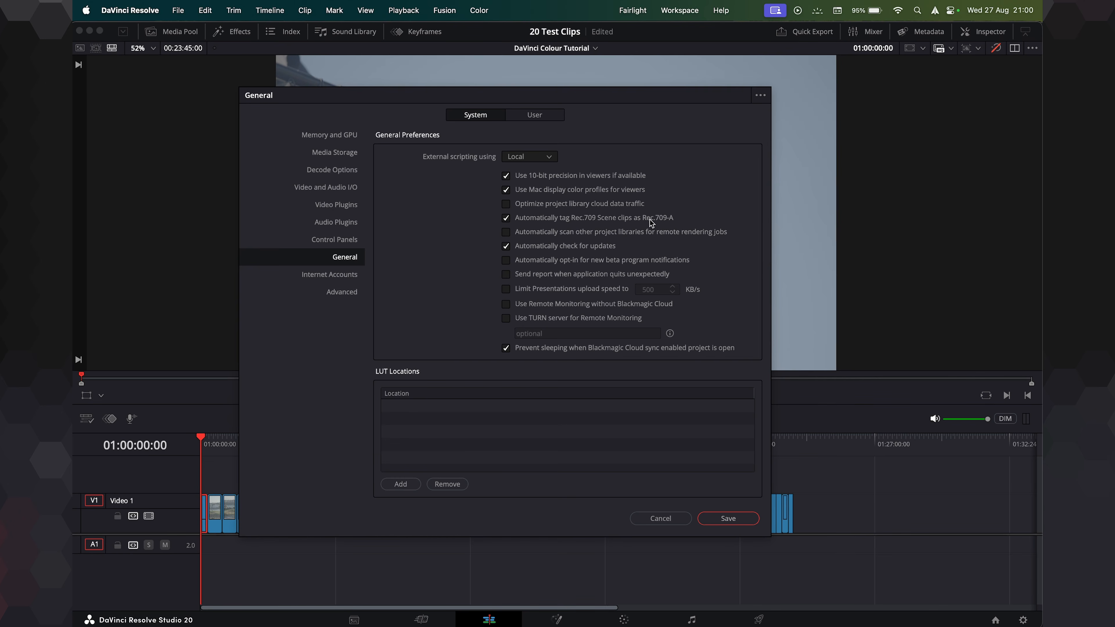
click(728, 518)
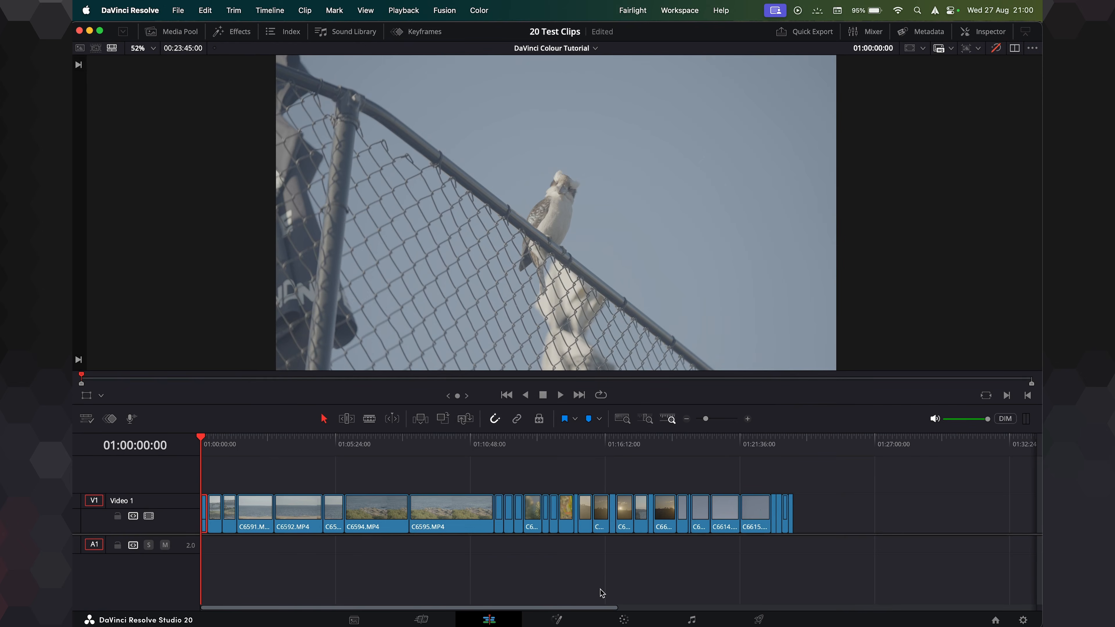
Switch to the Color page, open Project Settings' Color Management and set Color science to DaVinci YRGB.
click(616, 619)
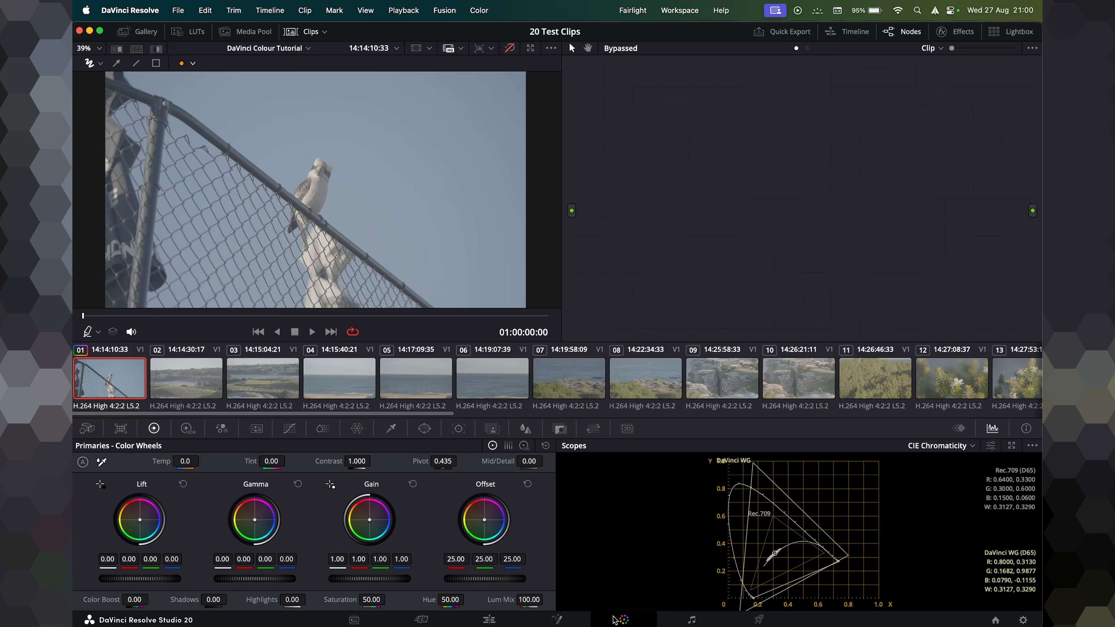
click(1024, 620)
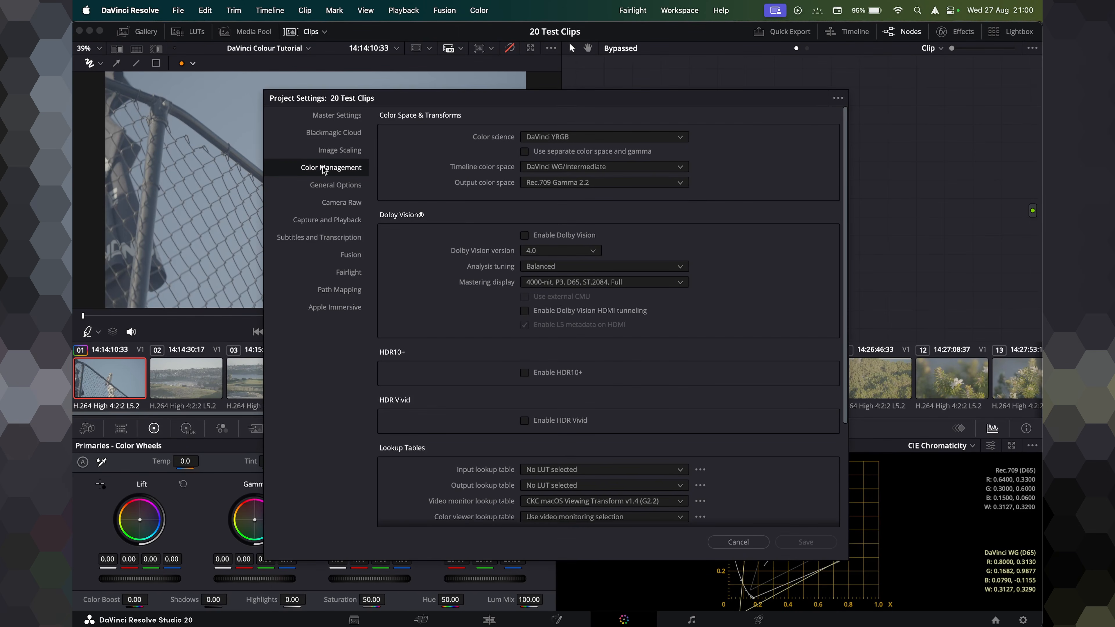
click(572, 141)
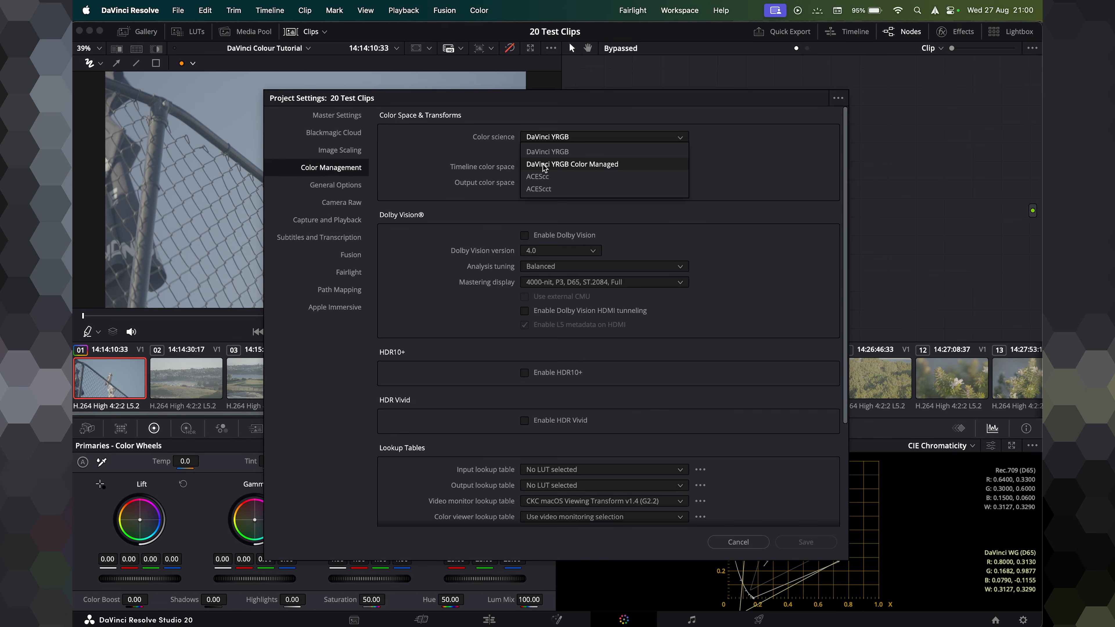
click(581, 152)
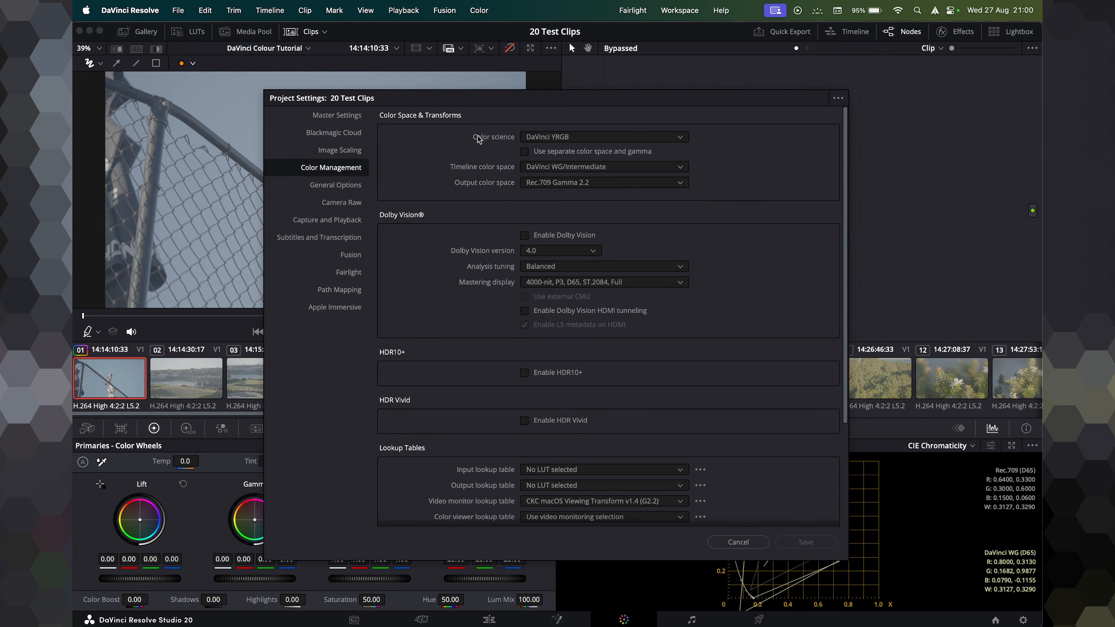
click(549, 137)
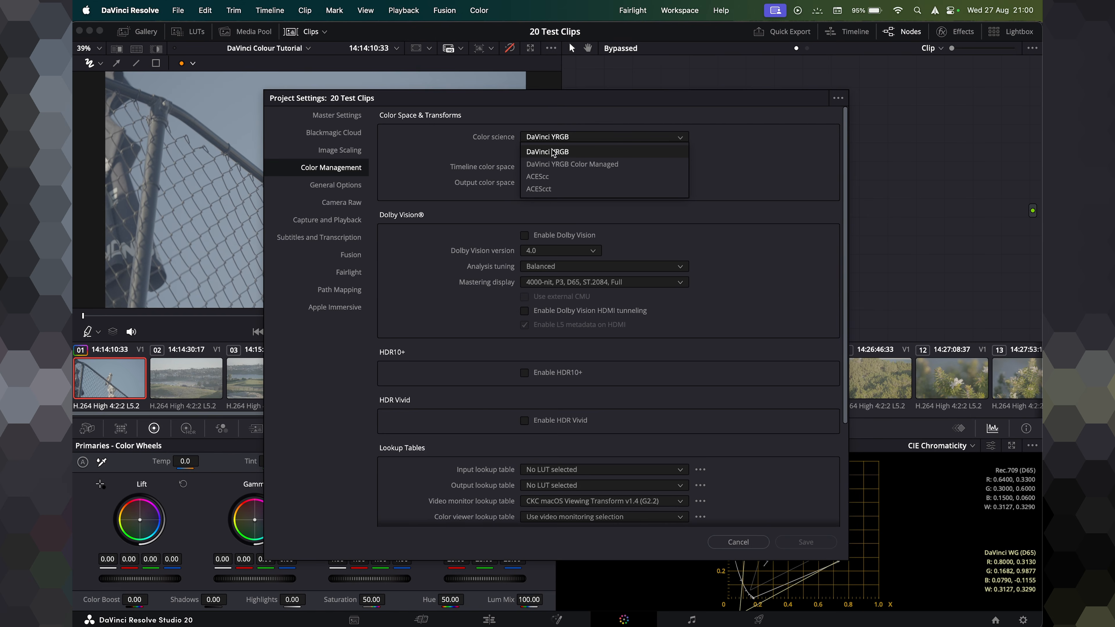
click(588, 153)
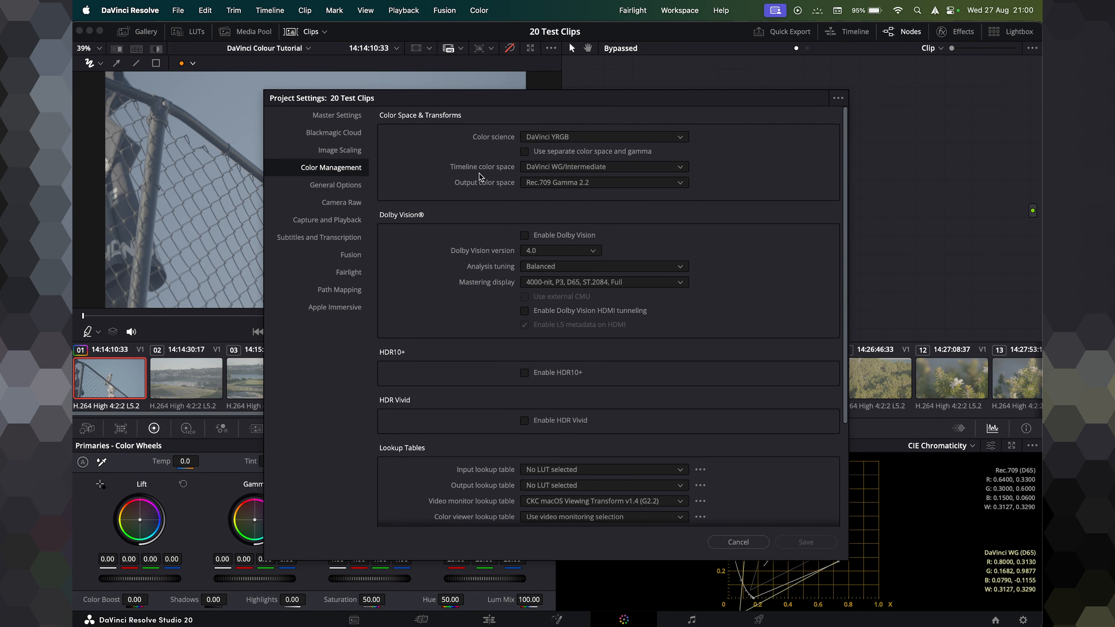
Set the timeline color space to DaVinci WG/Intermediate and the output color space to Rec.709 Gamma 2.2.
click(566, 168)
scroll(566, 264, up, 5)
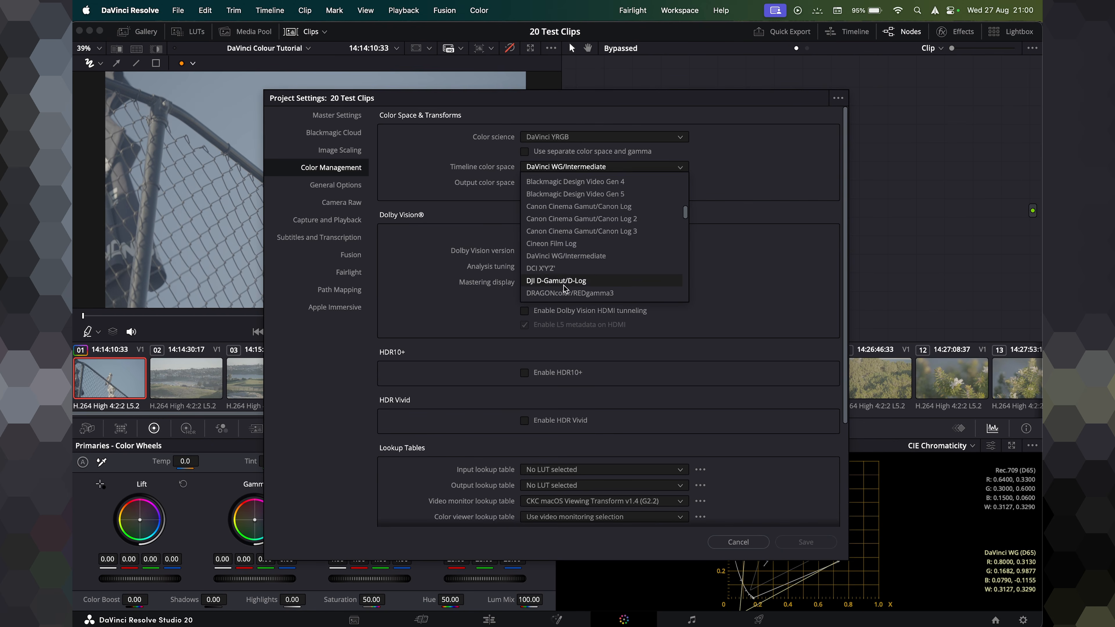
click(581, 258)
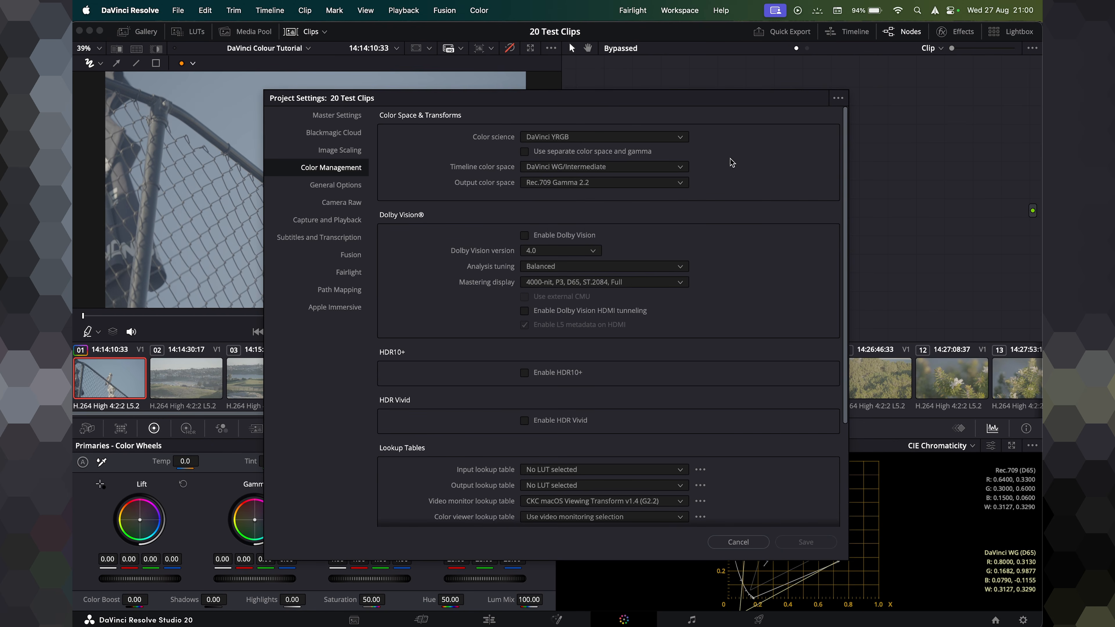
click(541, 182)
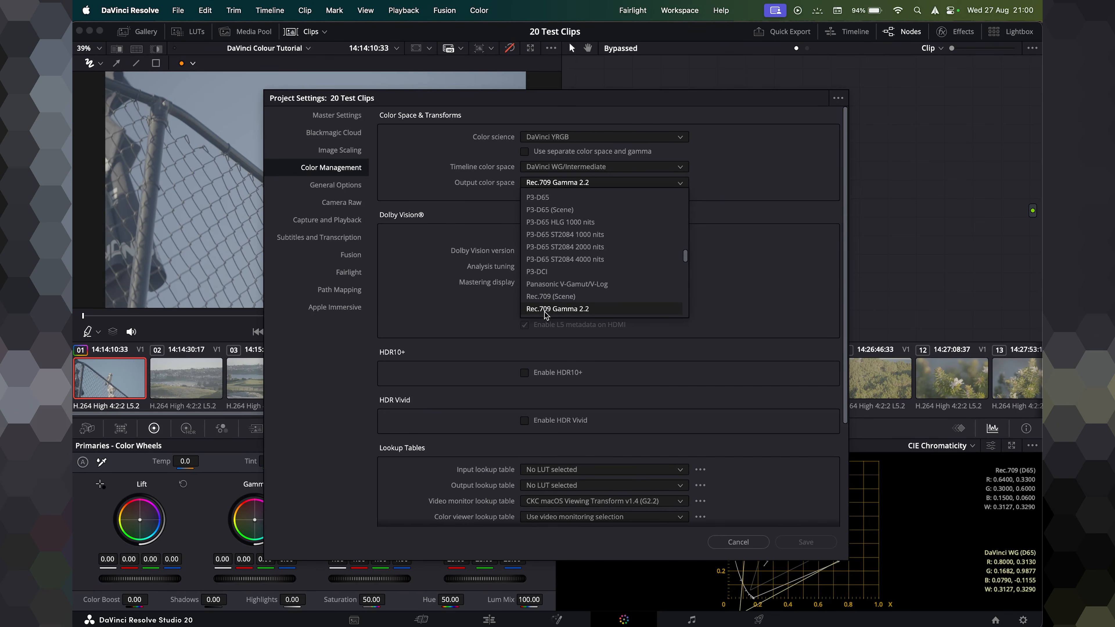
click(580, 310)
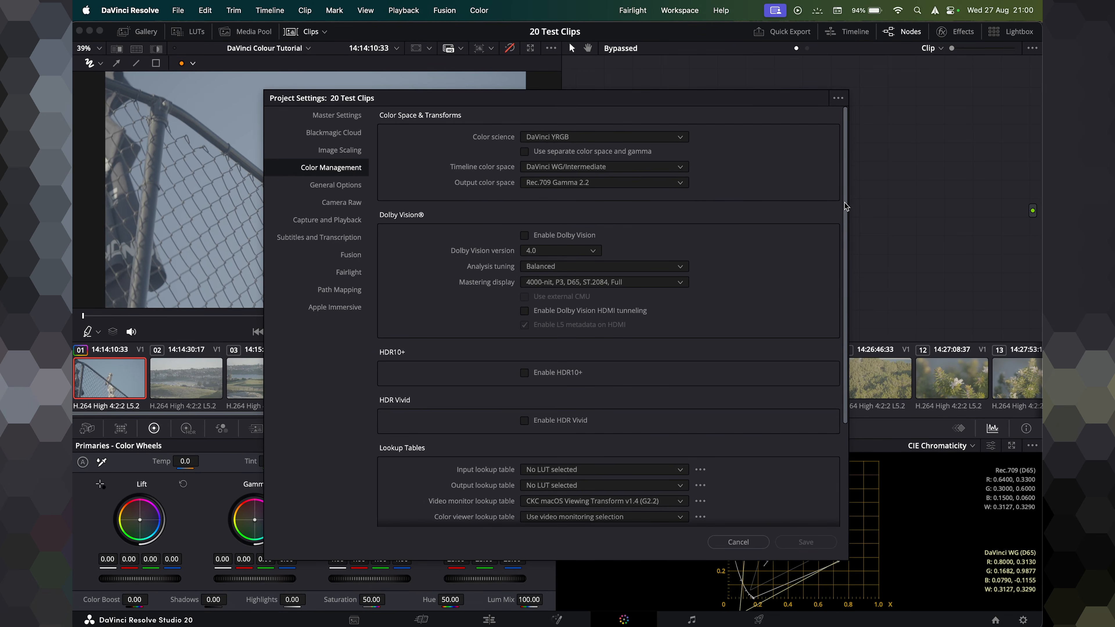
Set the video monitor lookup table to CKC macOS Viewing Transform v1.4 (G2.4).
drag(847, 207, 842, 303)
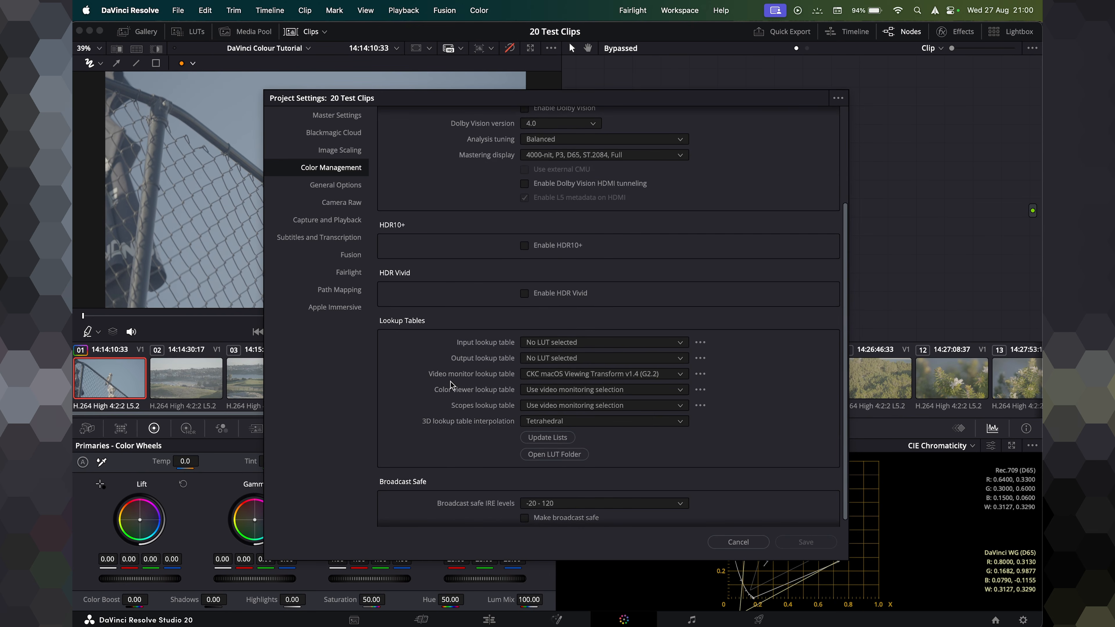
click(568, 376)
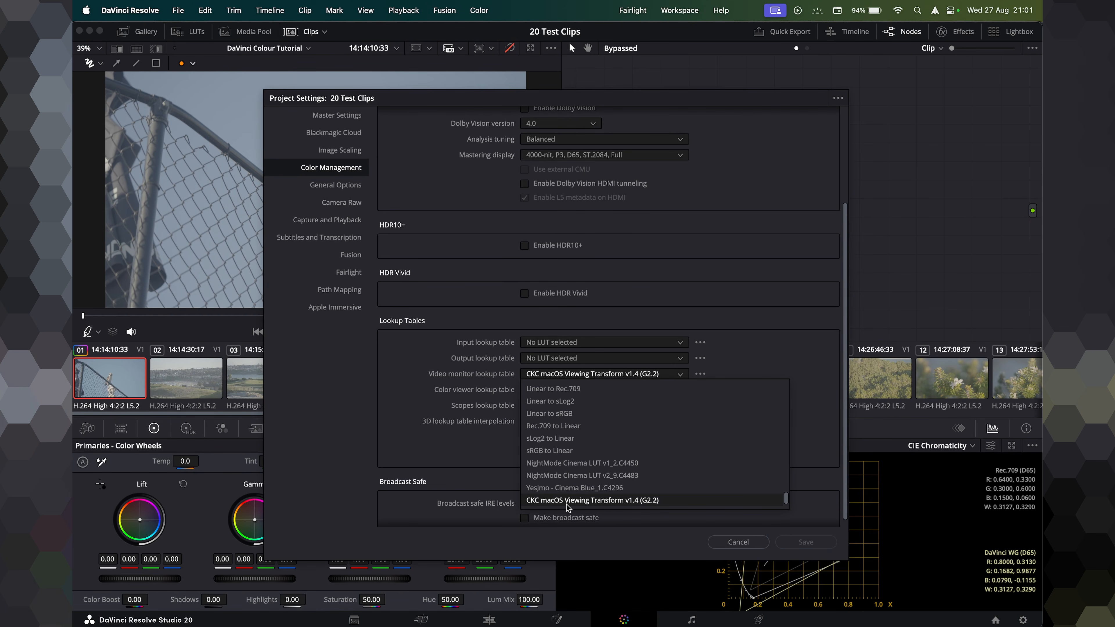
scroll(562, 501, down, 2)
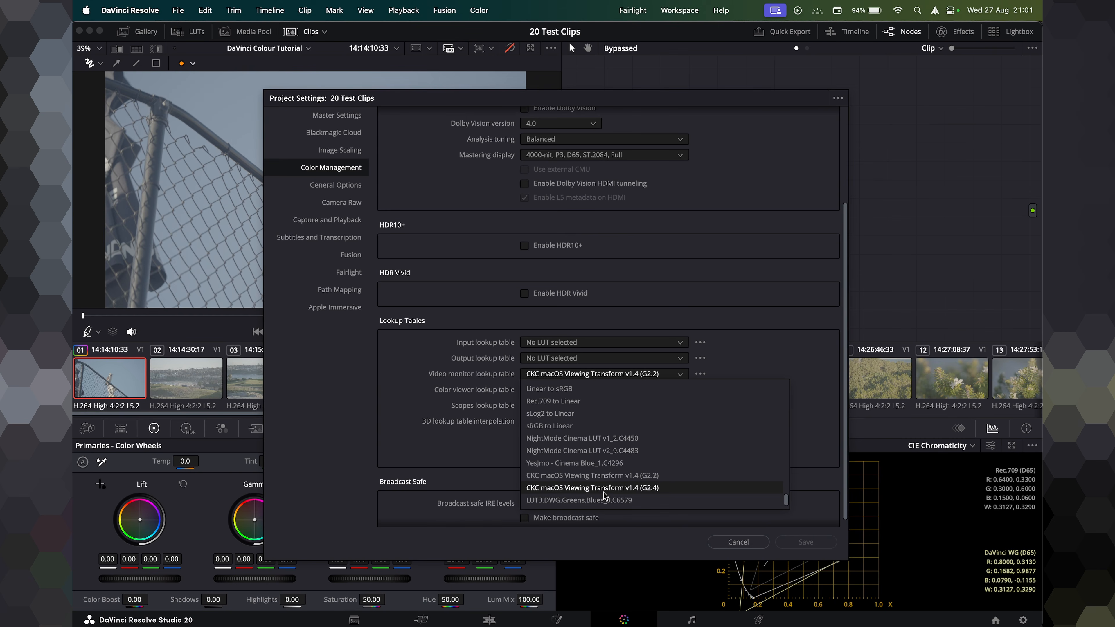
click(554, 488)
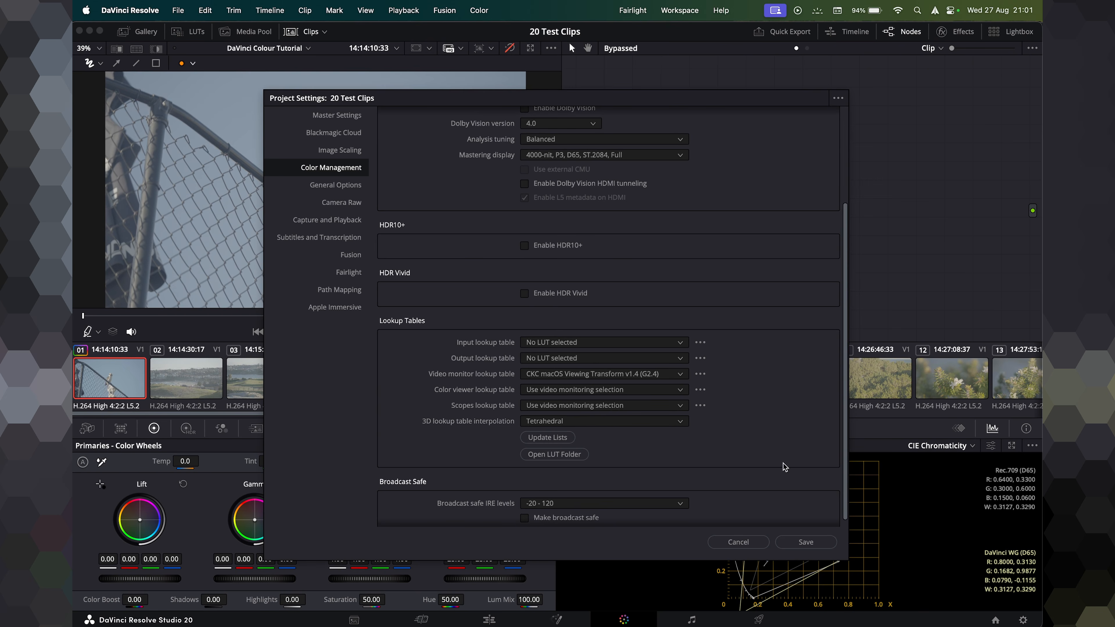
Open the LUT folder and browse the ckc-mac-os-viewing-transform-v-1.4 folder, then close it.
click(554, 454)
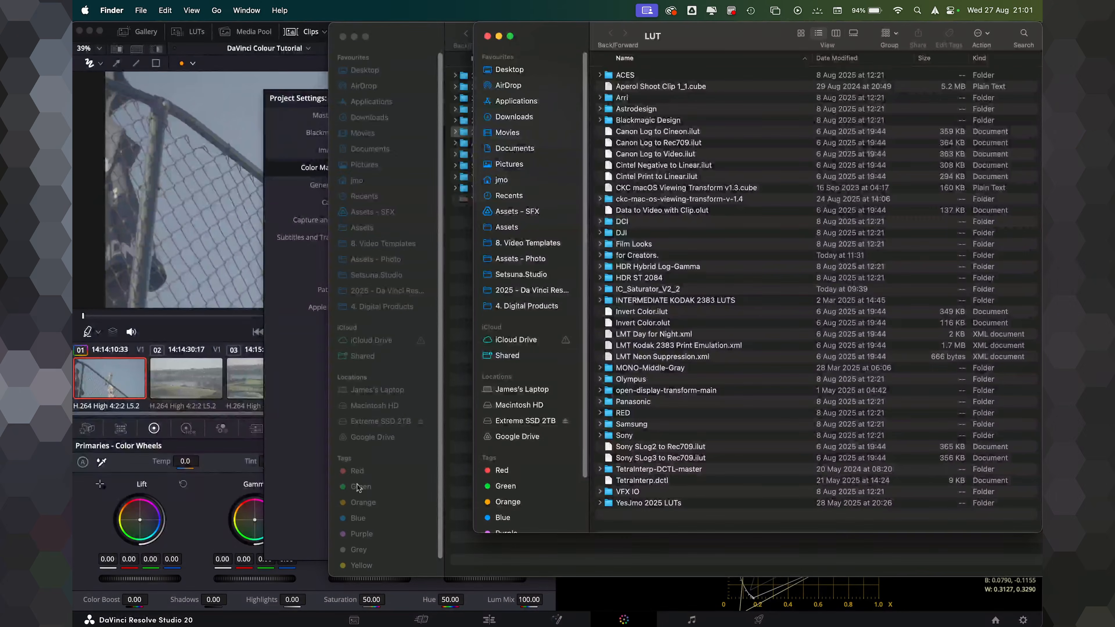
click(315, 444)
click(554, 457)
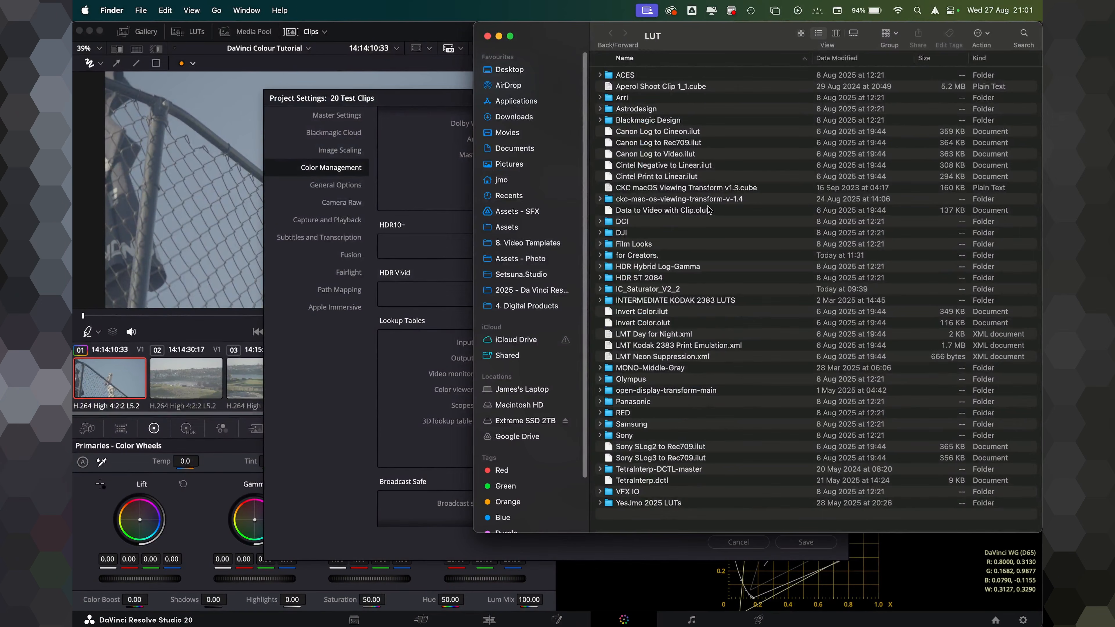
click(650, 199)
double_click(662, 201)
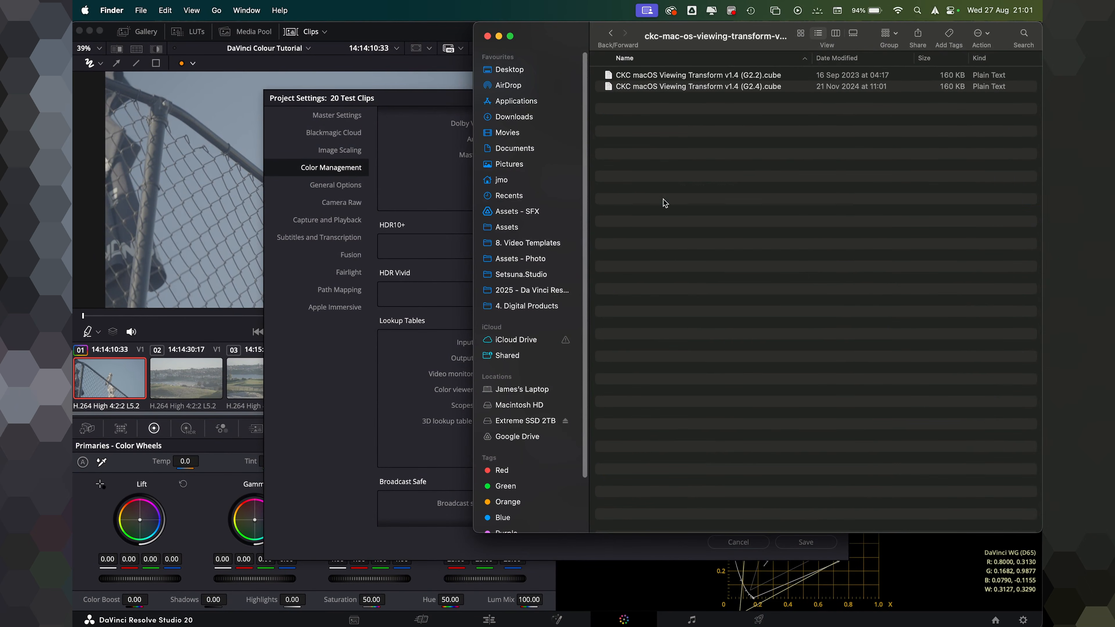
click(612, 34)
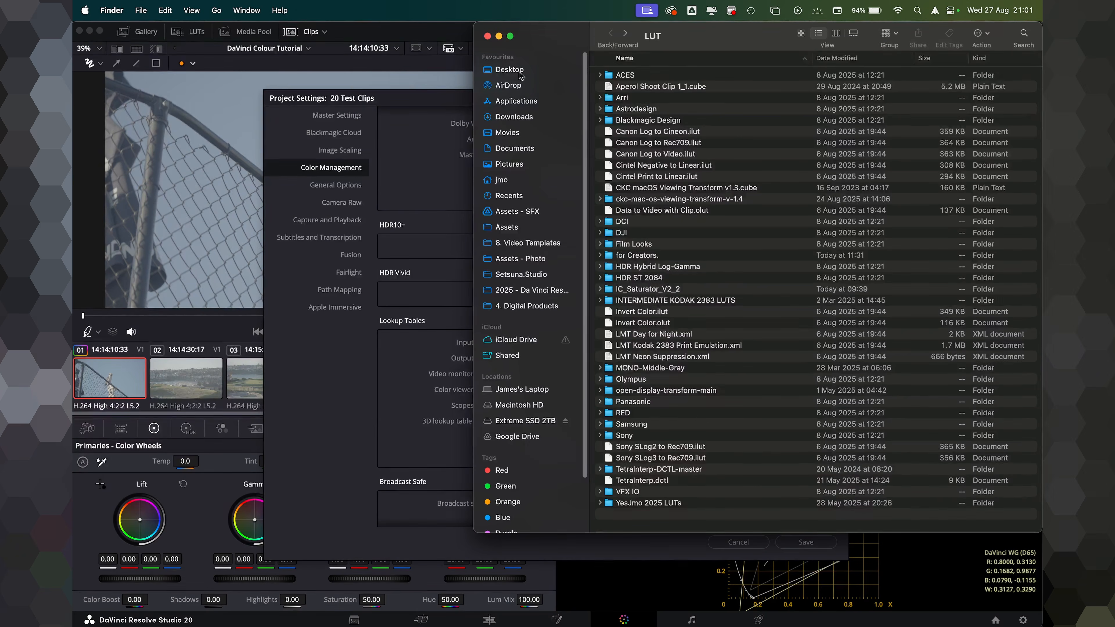
click(487, 37)
Set the video monitor lookup table to CKC macOS Viewing Transform v1.4 (G2.2).
click(318, 377)
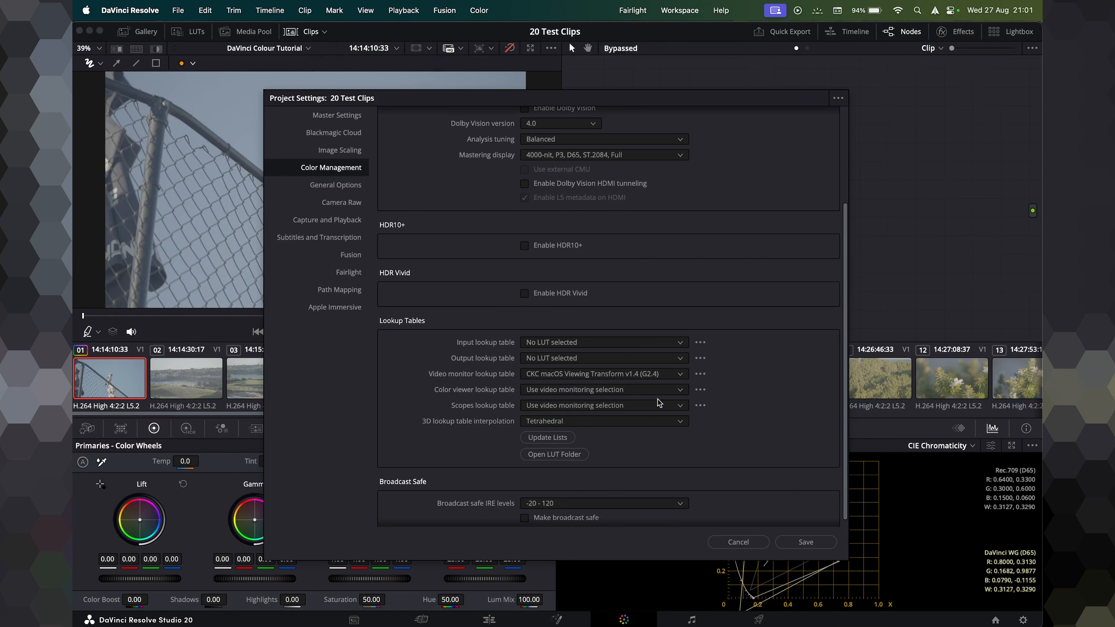
click(584, 376)
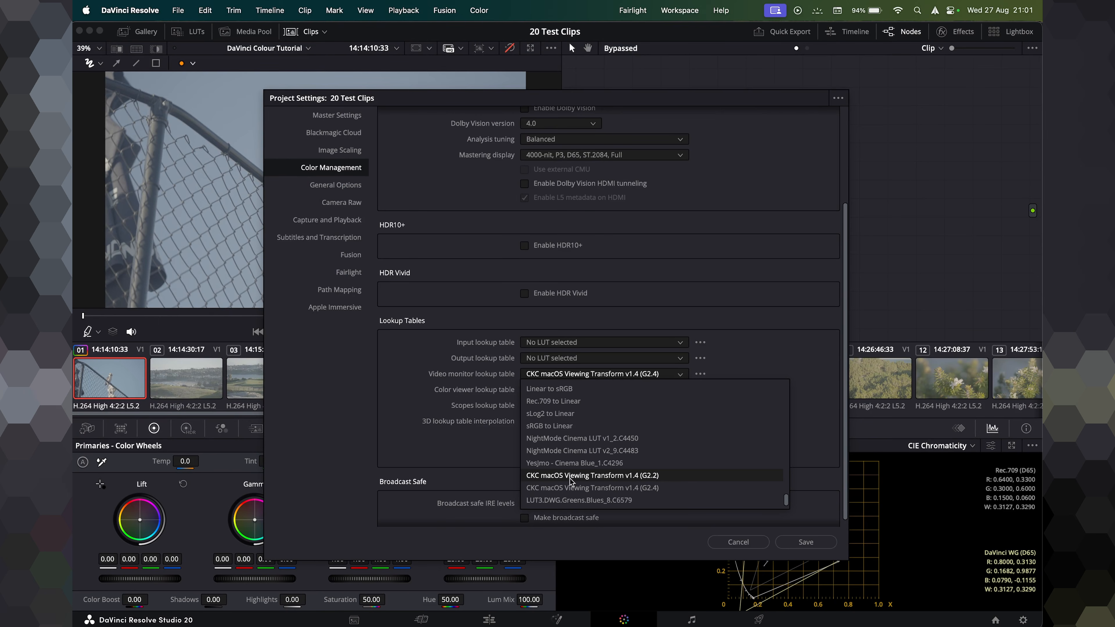
click(654, 476)
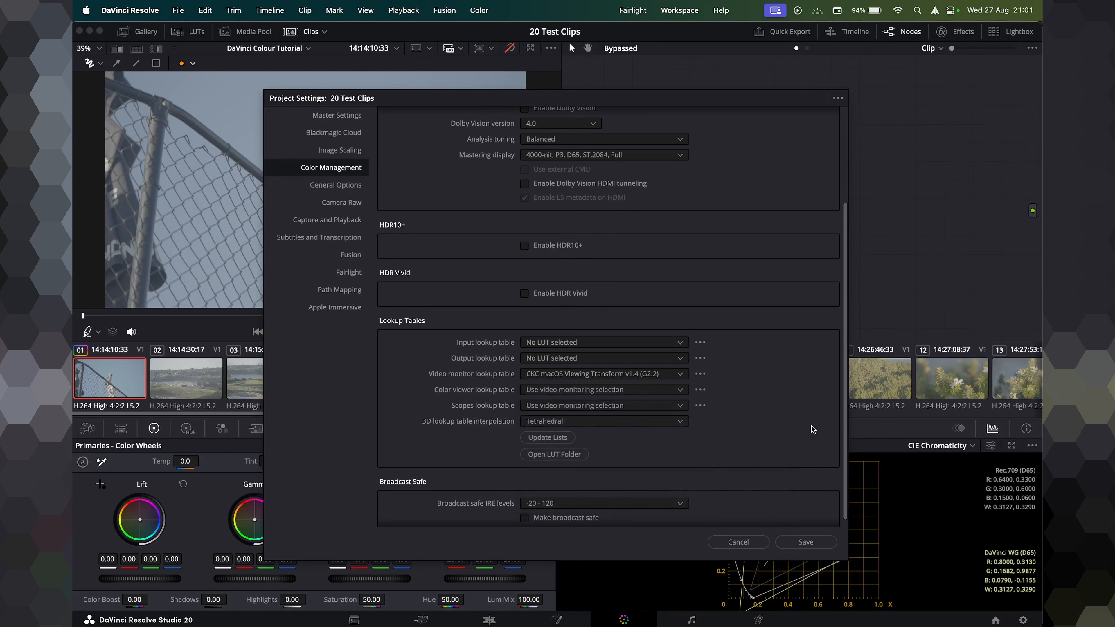
Save the project color management settings.
scroll(813, 428, up, 4)
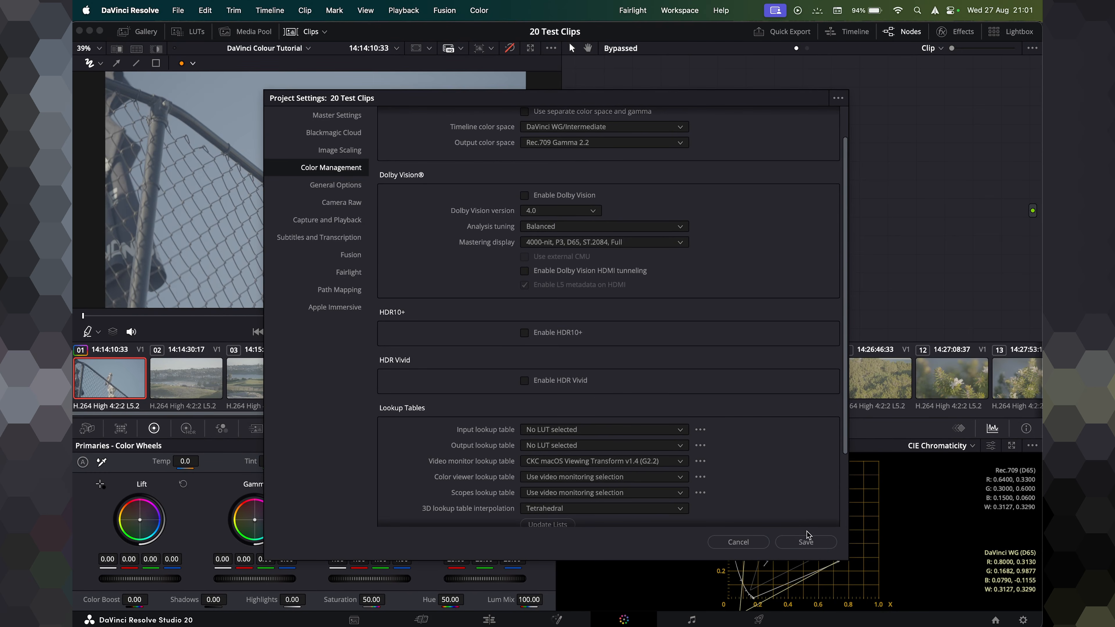
click(836, 100)
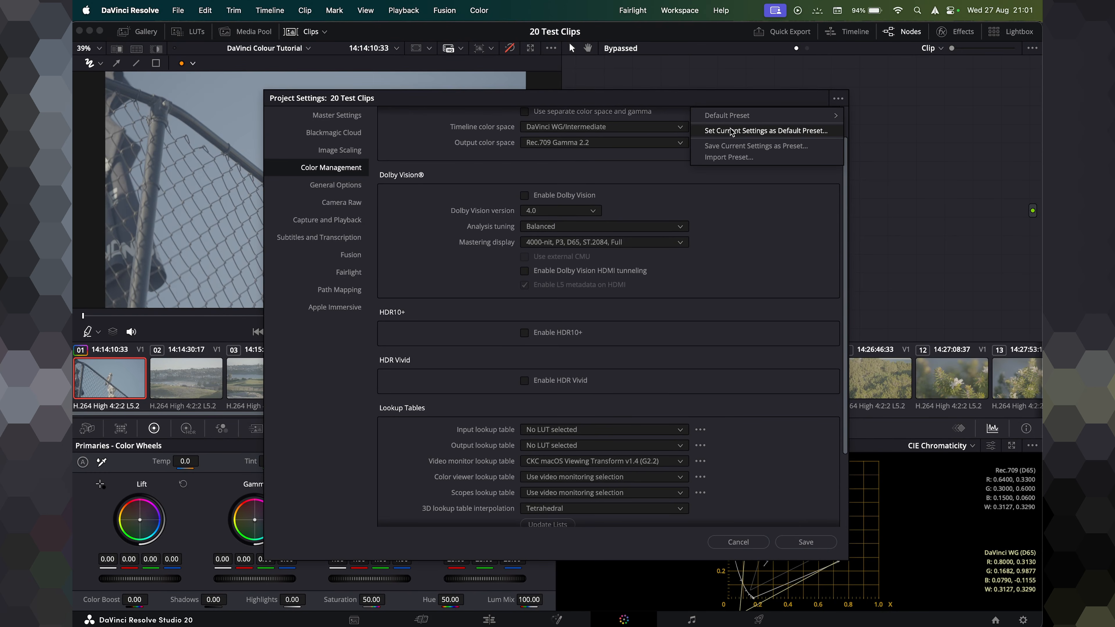
click(783, 479)
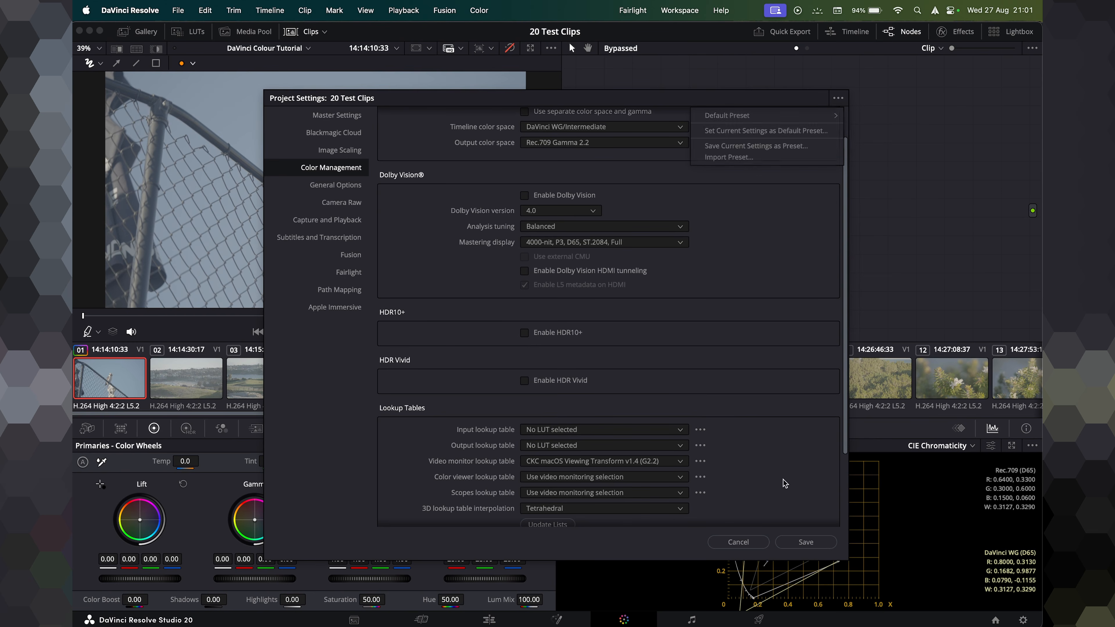
click(807, 543)
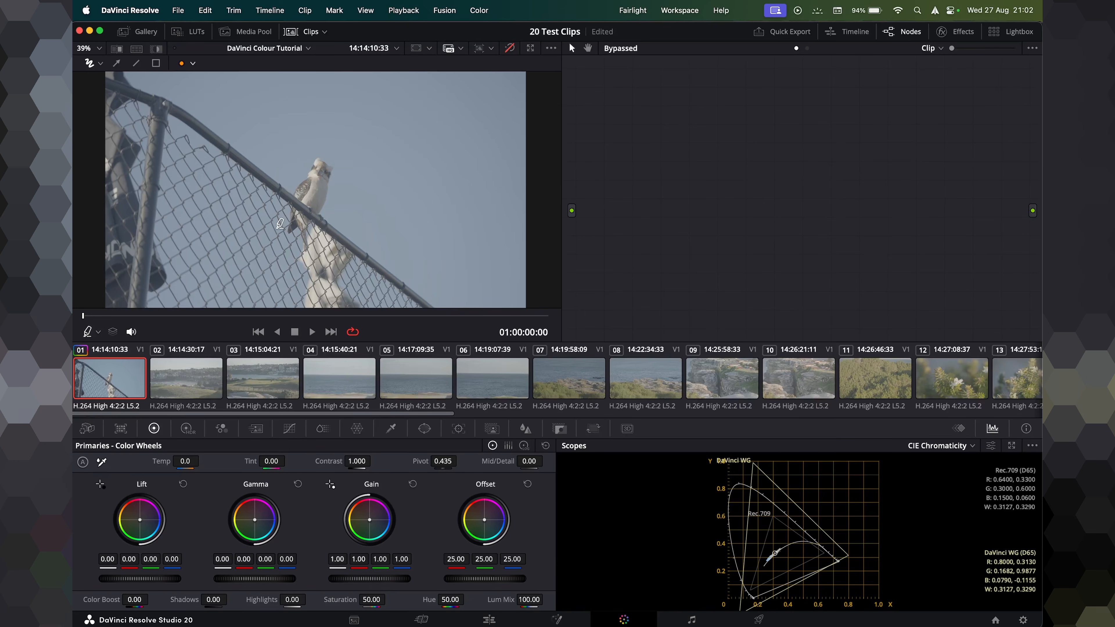
click(510, 49)
click(308, 34)
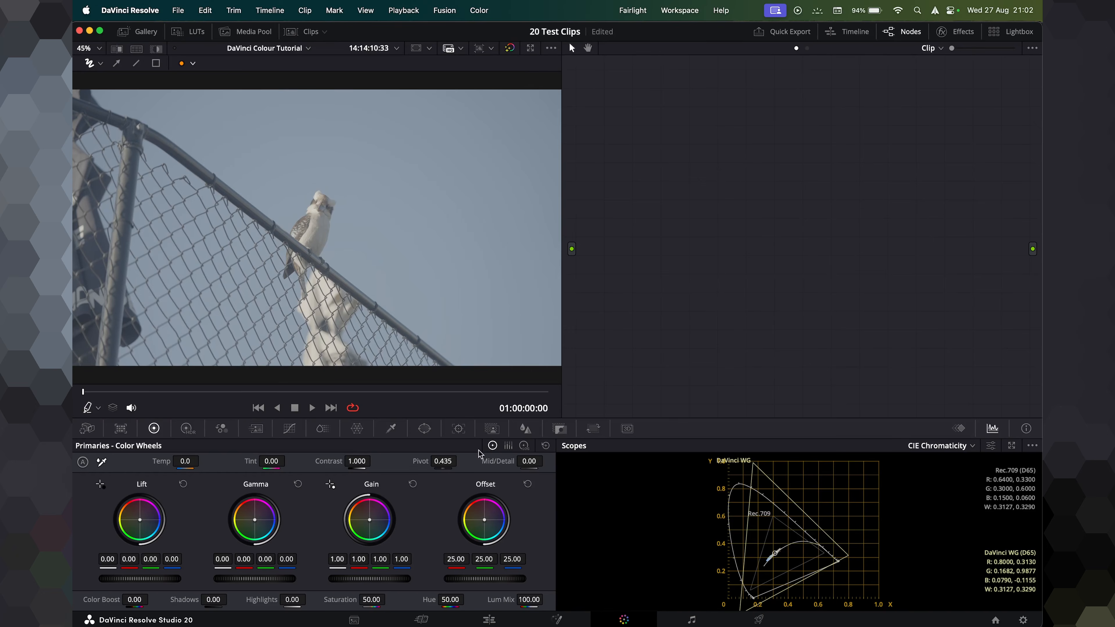
click(311, 36)
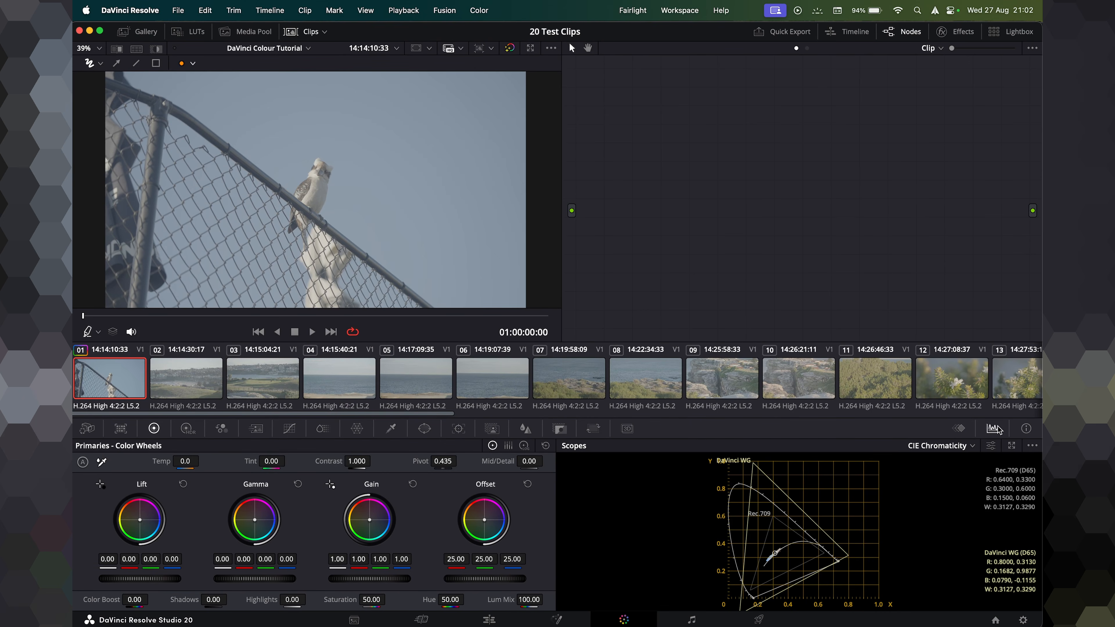
click(973, 447)
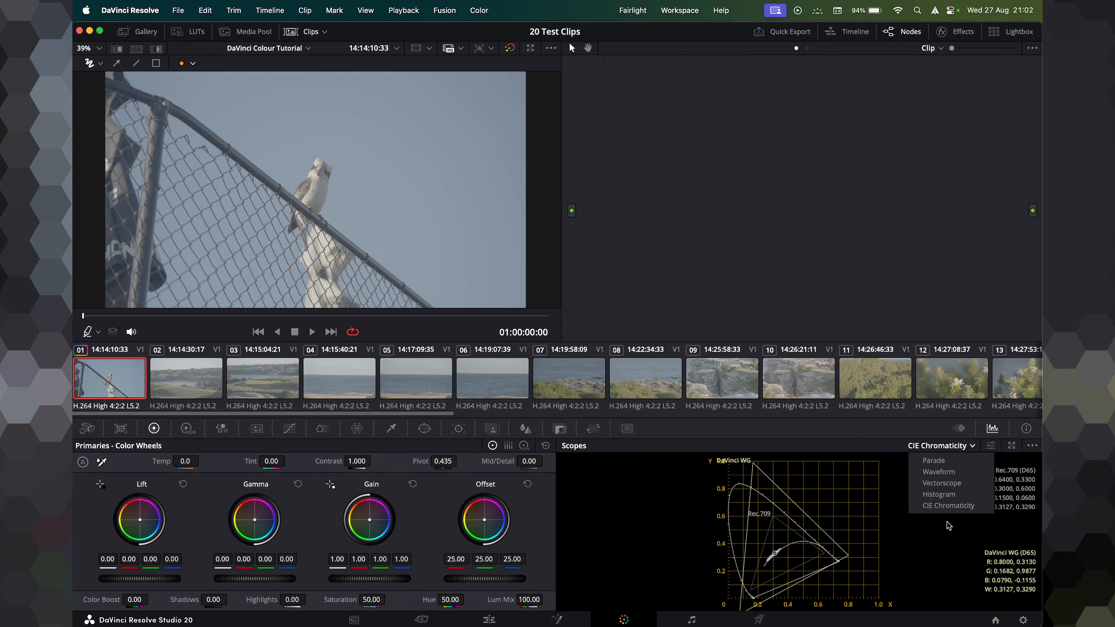
click(994, 432)
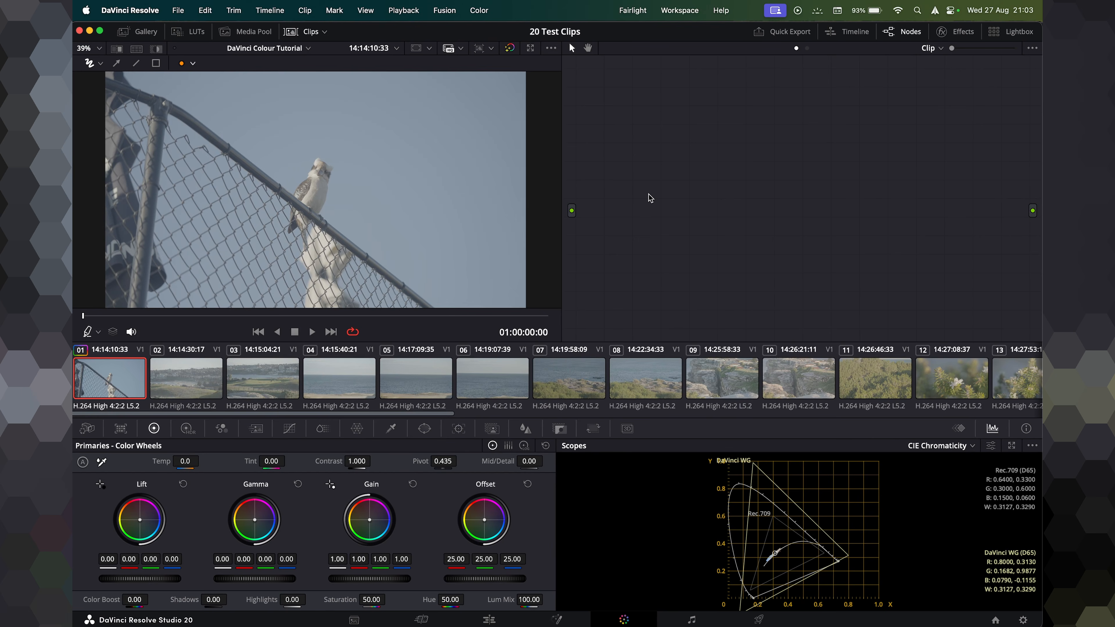
Add a serial node to the clip's node graph and reposition it.
key(alt+s)
drag(690, 146, 643, 154)
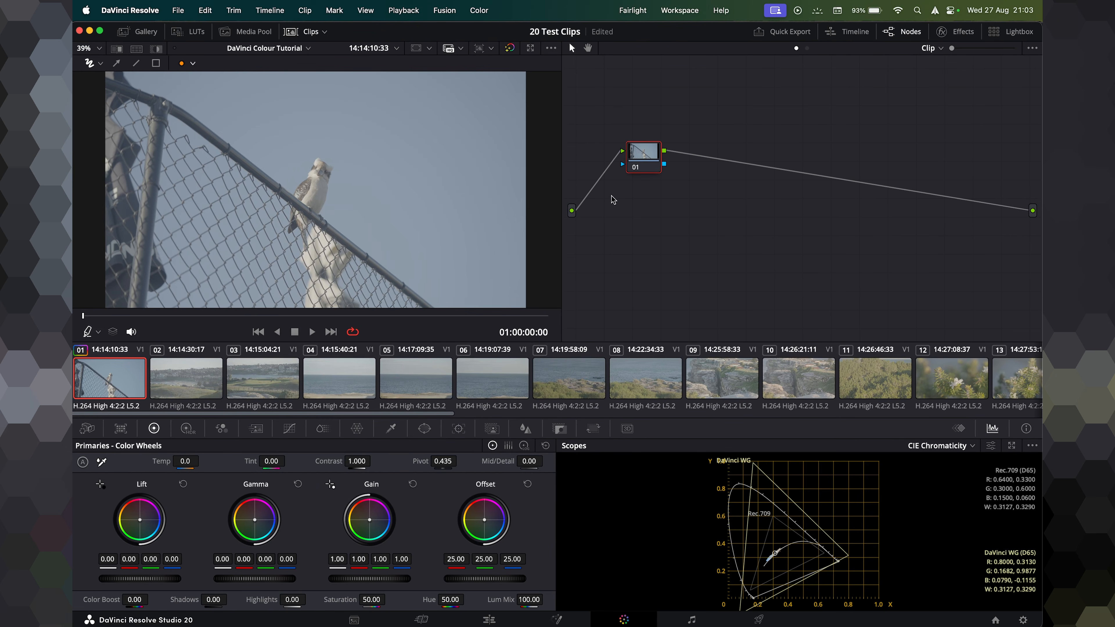
drag(637, 164, 627, 140)
Try lowering the Gamma master wheel to -0.10, then reset Gamma.
drag(268, 583, 254, 583)
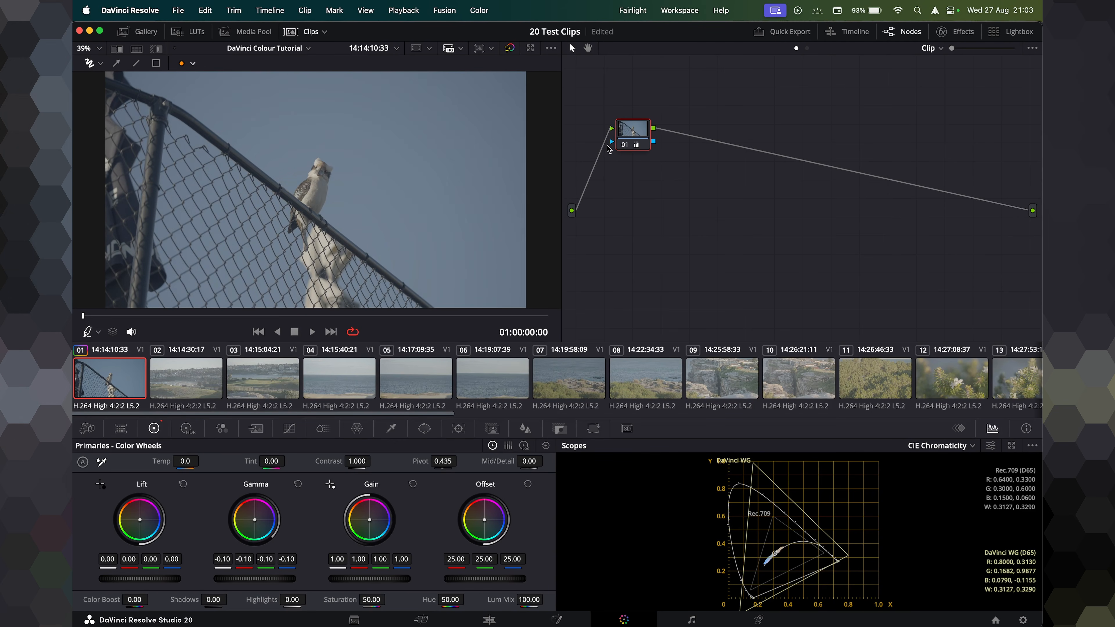
click(293, 483)
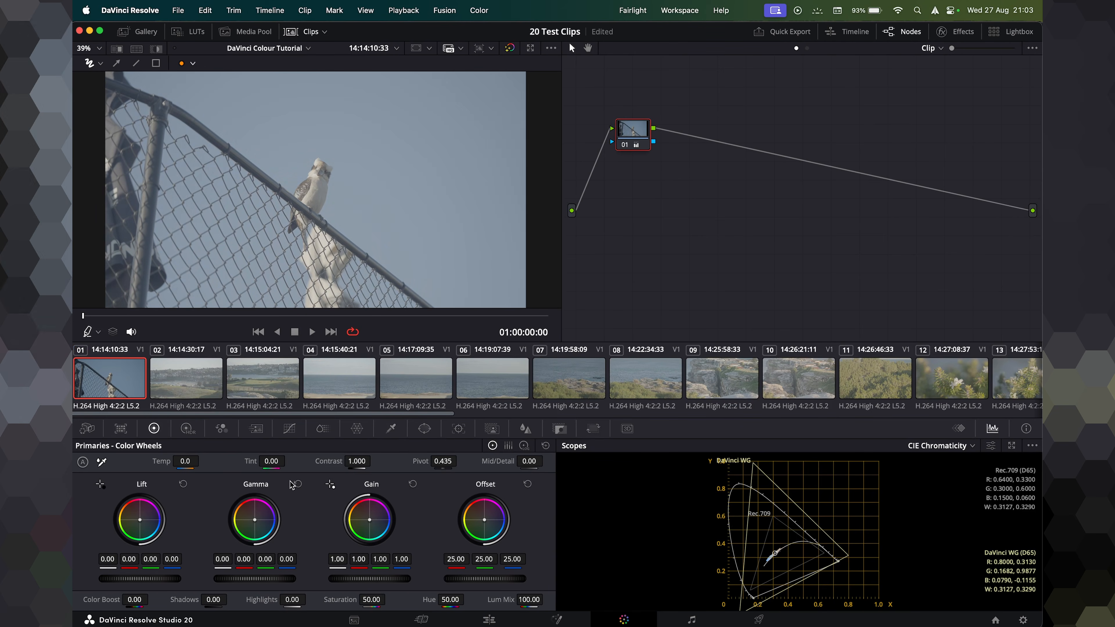
Nudge the first node into place and add two more serial nodes after it.
mouse_move(624, 138)
mouse_down()
mouse_move(643, 174)
mouse_move(626, 146)
mouse_up()
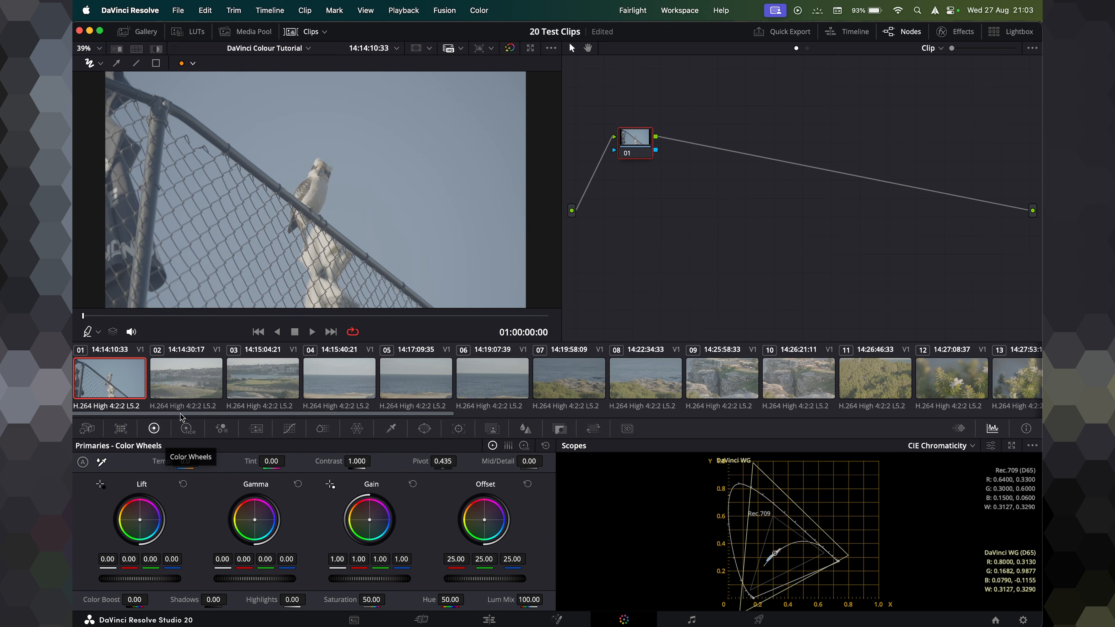
key(alt+s)
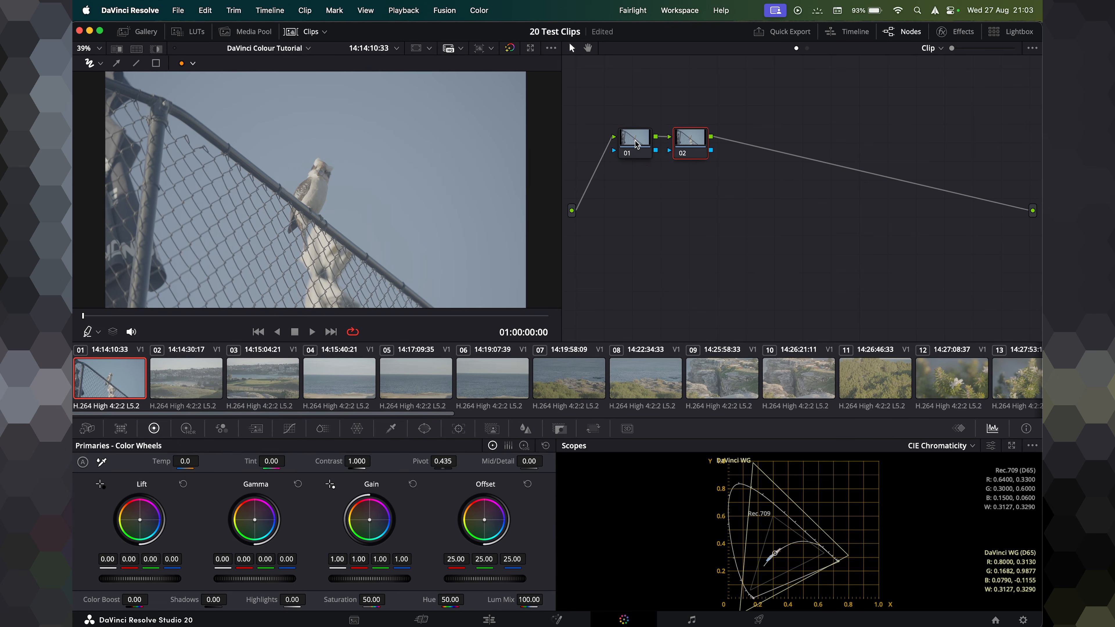
key(alt+s)
Select the first node and lower its Gamma master wheel to -0.11.
click(631, 134)
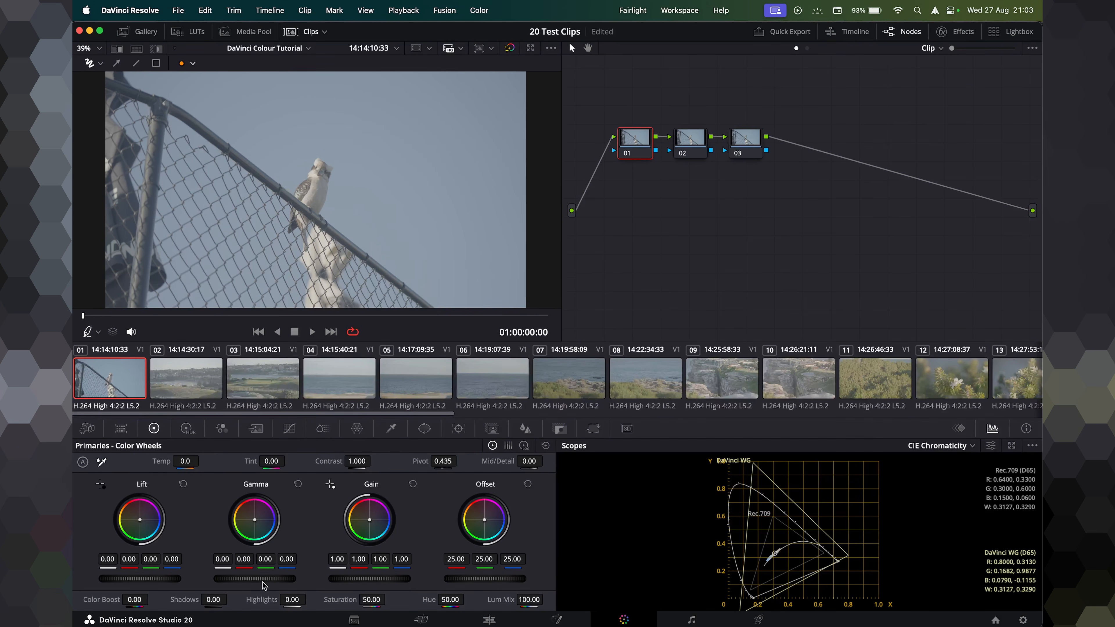
drag(265, 582, 244, 583)
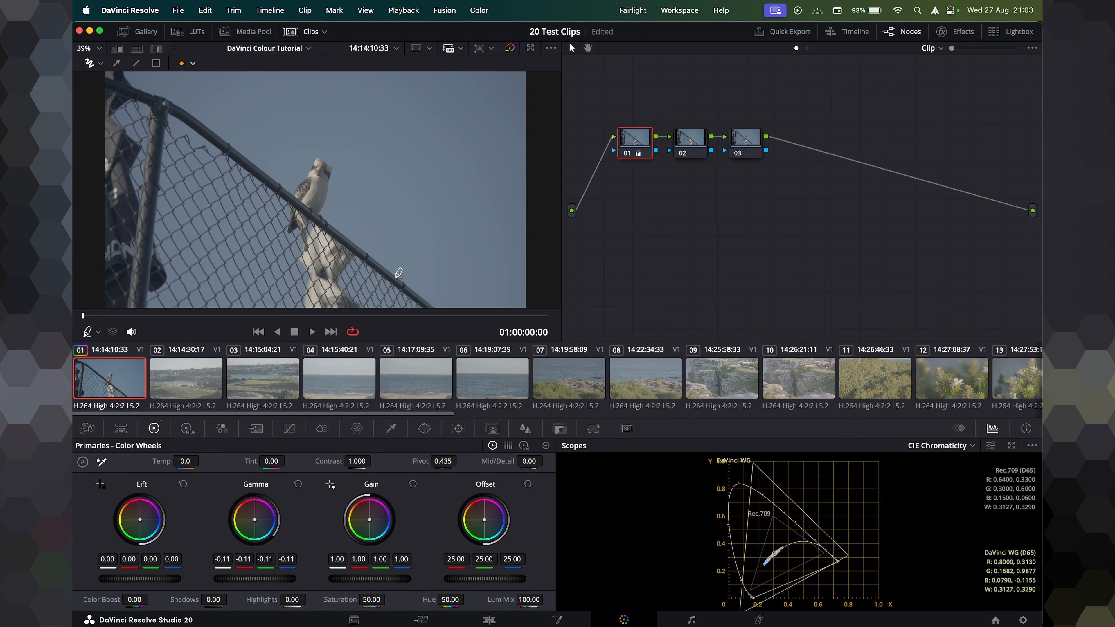
Select the second node and raise Saturation to 100.
click(705, 139)
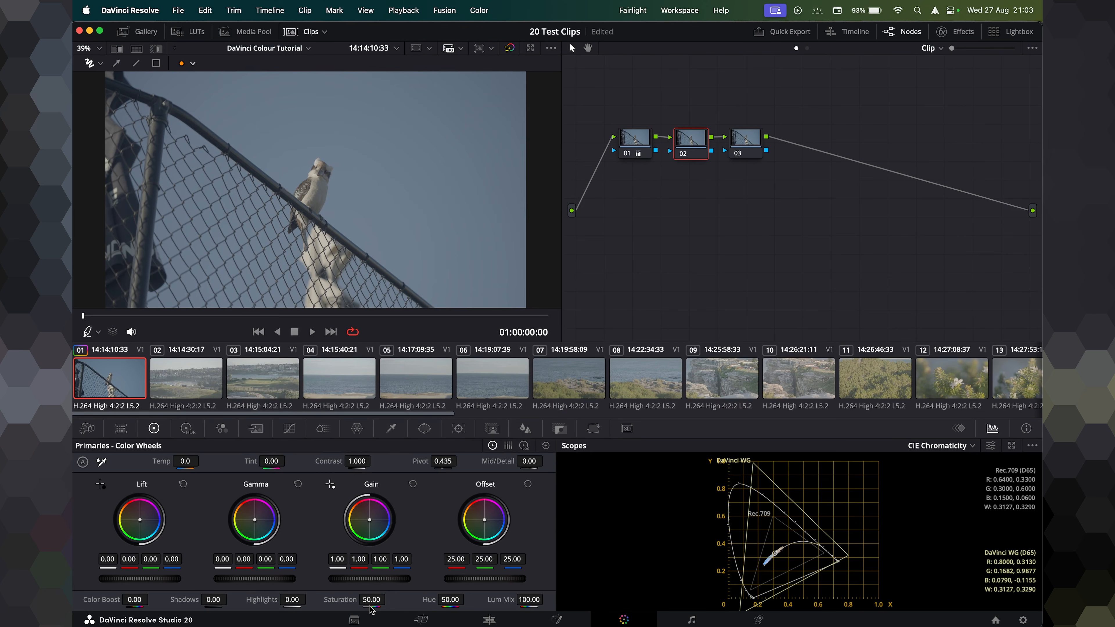
drag(382, 608, 409, 608)
Reposition the first two nodes and select each one in turn to compare their adjustments.
drag(626, 141, 620, 141)
mouse_move(698, 145)
mouse_down()
mouse_move(624, 148)
mouse_move(678, 140)
mouse_up()
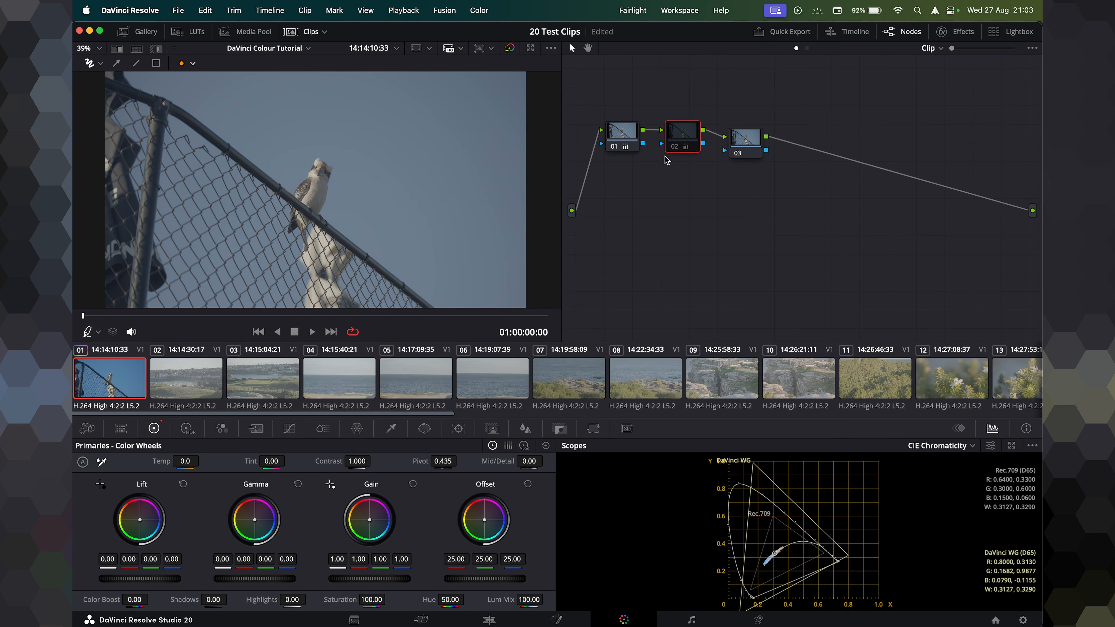
click(622, 135)
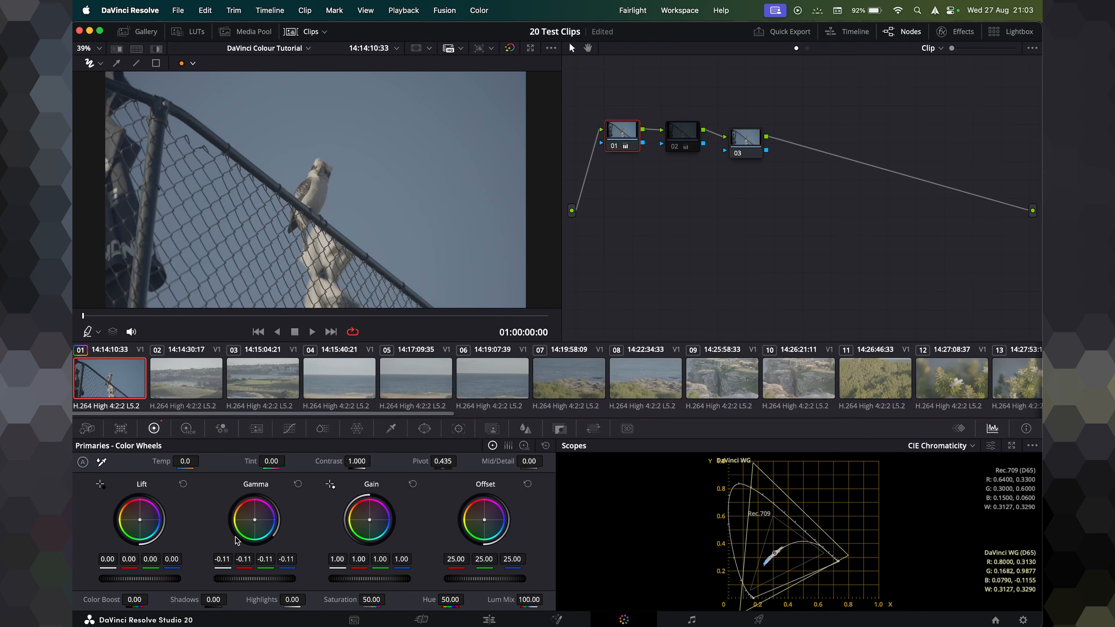
click(681, 134)
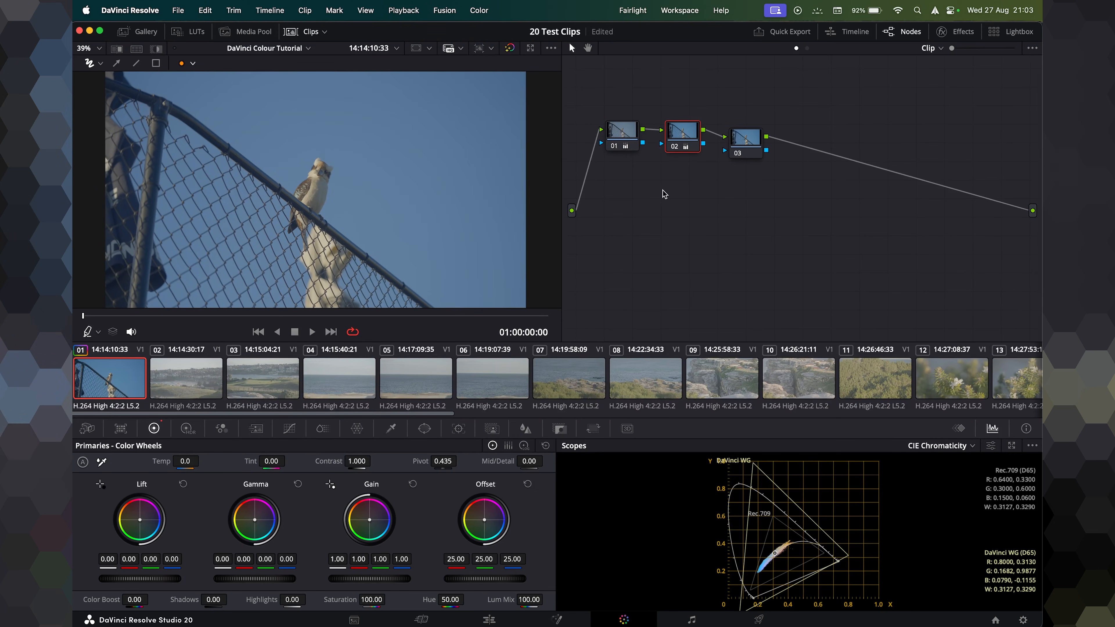
Reset the second node's grade, then select the first node and reset its Gamma wheel.
click(546, 445)
click(632, 131)
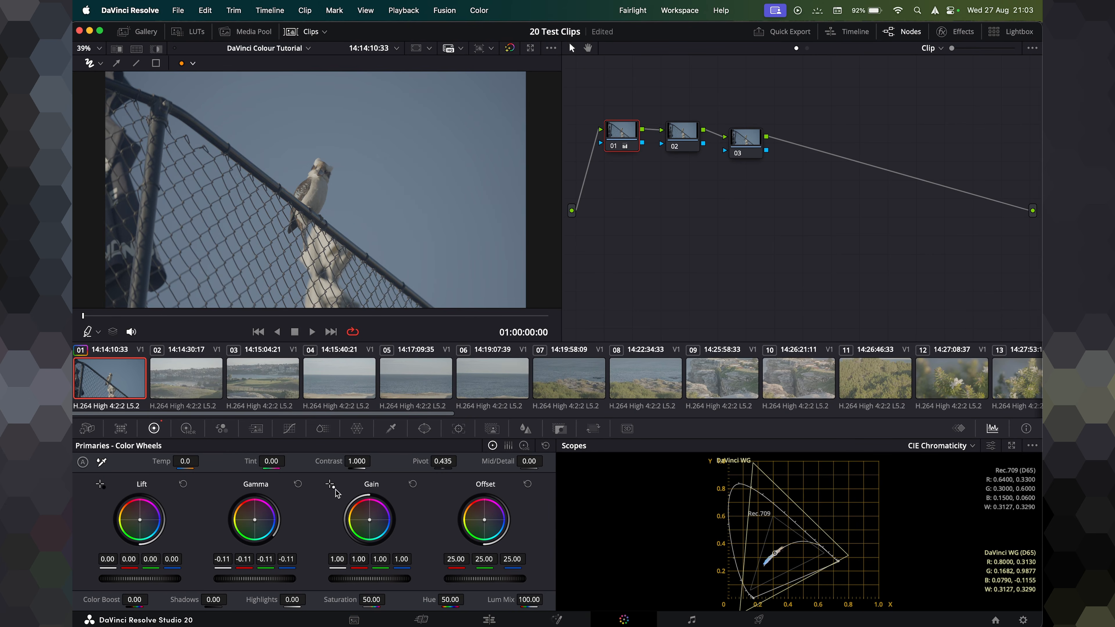
click(299, 485)
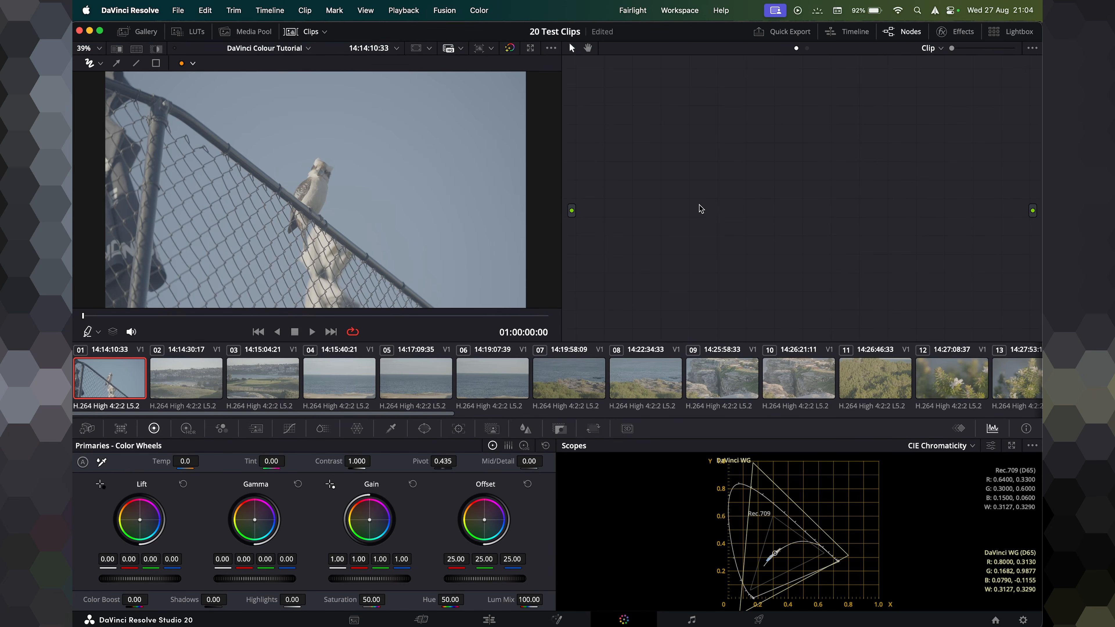
Add serial nodes and spread the two nodes far apart across the node editor.
key(alt+s)
key(alt+s)
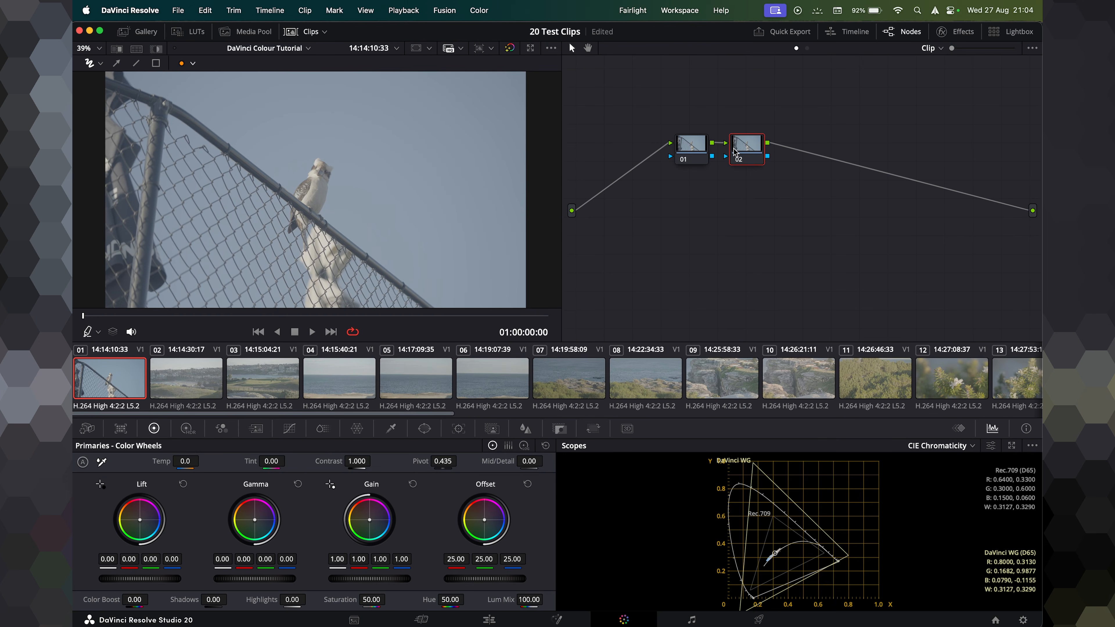
drag(735, 151, 970, 156)
drag(695, 150, 618, 158)
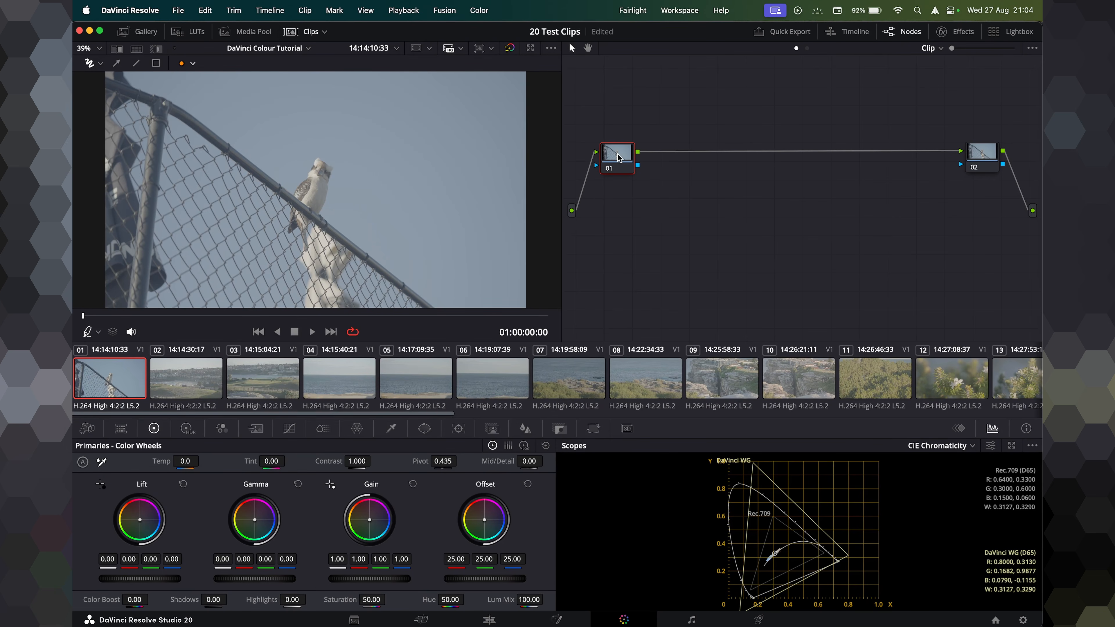
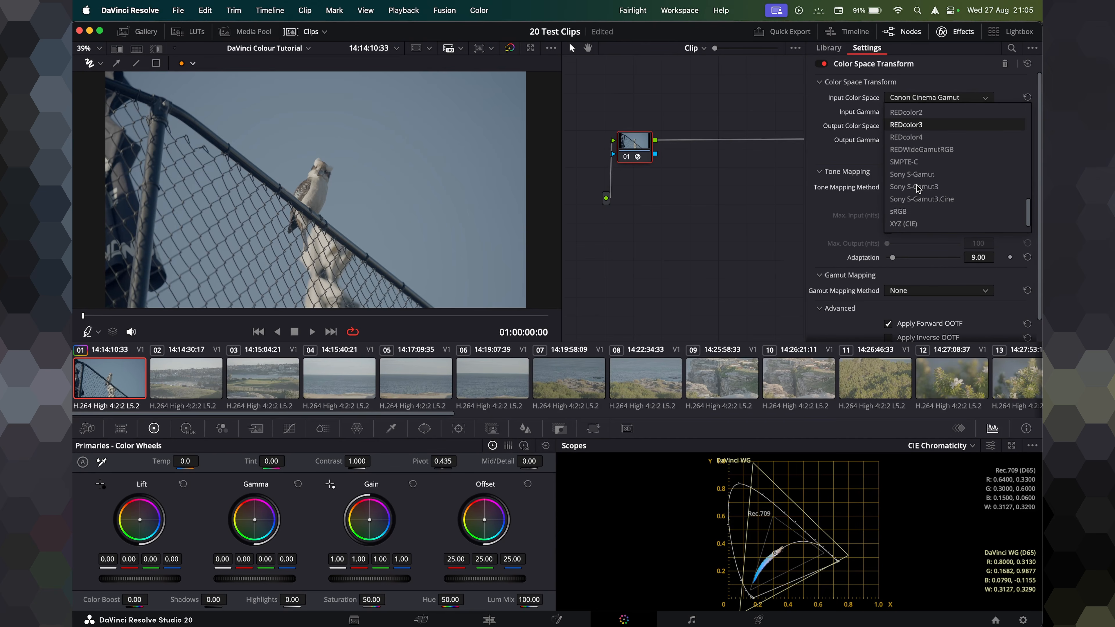
Set the first node's Color Space Transform input to Sony S-Gamut3.Cine, and output to DaVinci Wide Gamut and DaVinci Intermediate.
click(915, 201)
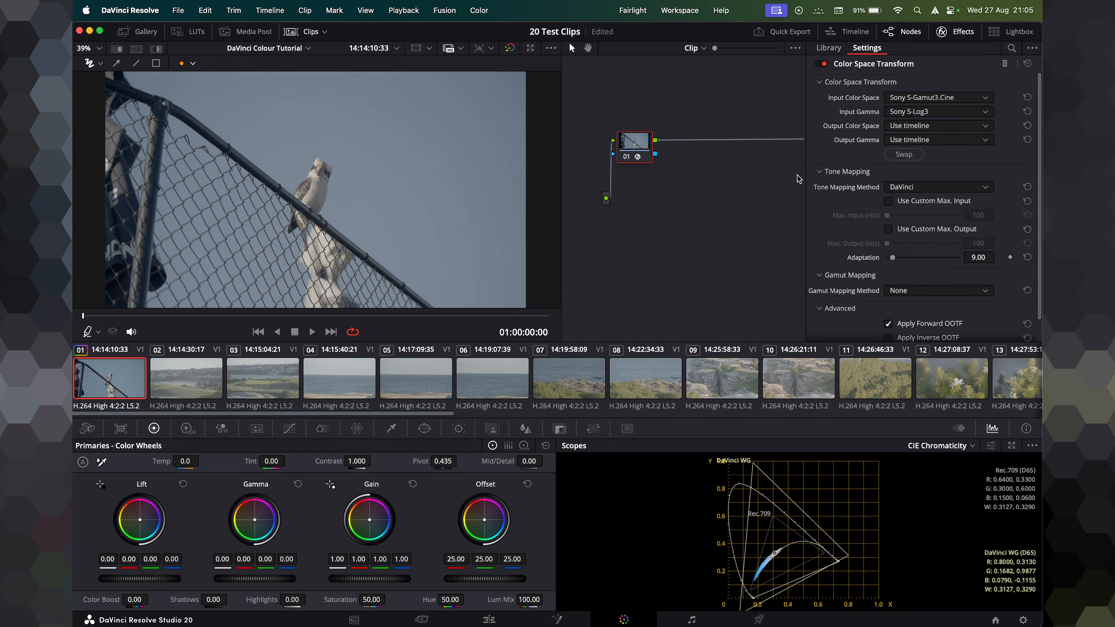
click(931, 126)
scroll(920, 201, down, 5)
click(926, 253)
click(935, 140)
scroll(933, 211, down, 5)
click(923, 265)
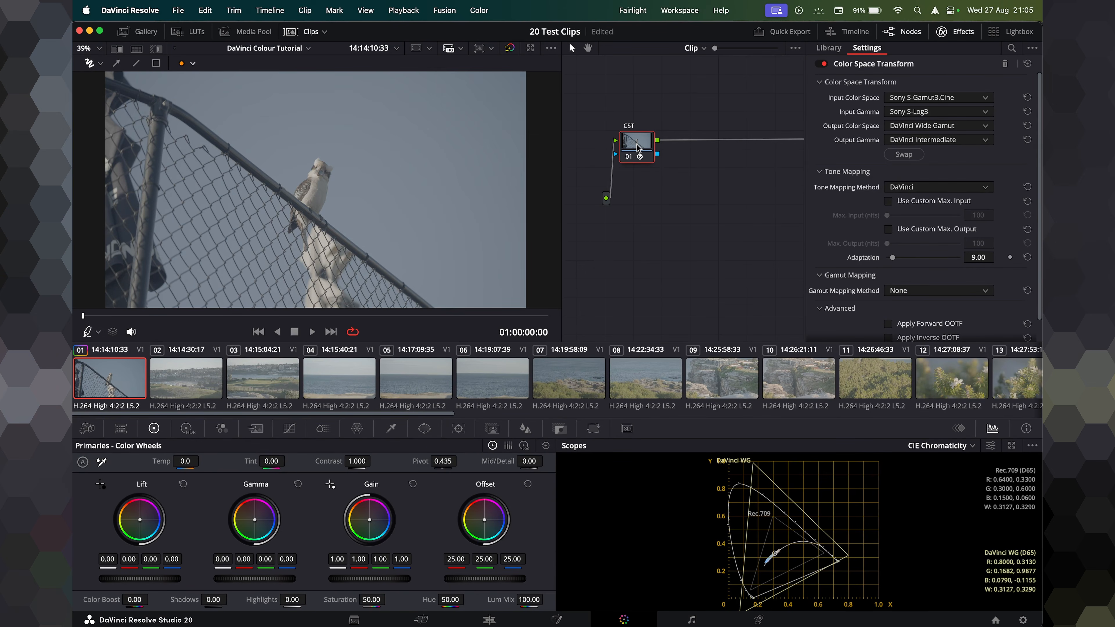
Confirm the first node's label as CST IN and move the node towards the left of the node editor.
key(Return)
key(super+6)
drag(646, 160, 609, 158)
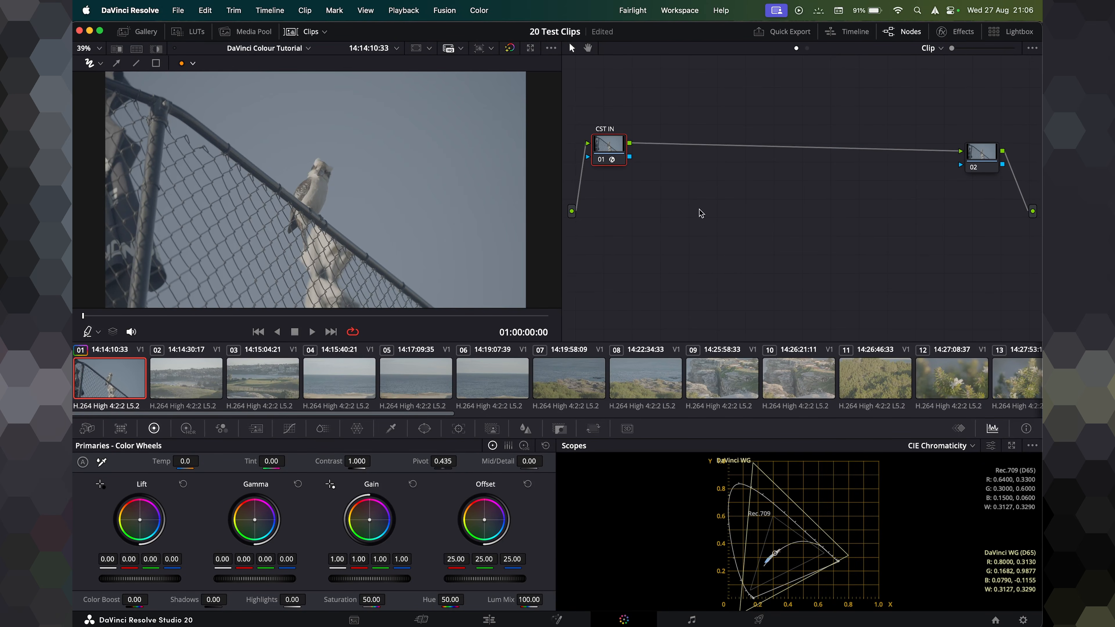
click(943, 31)
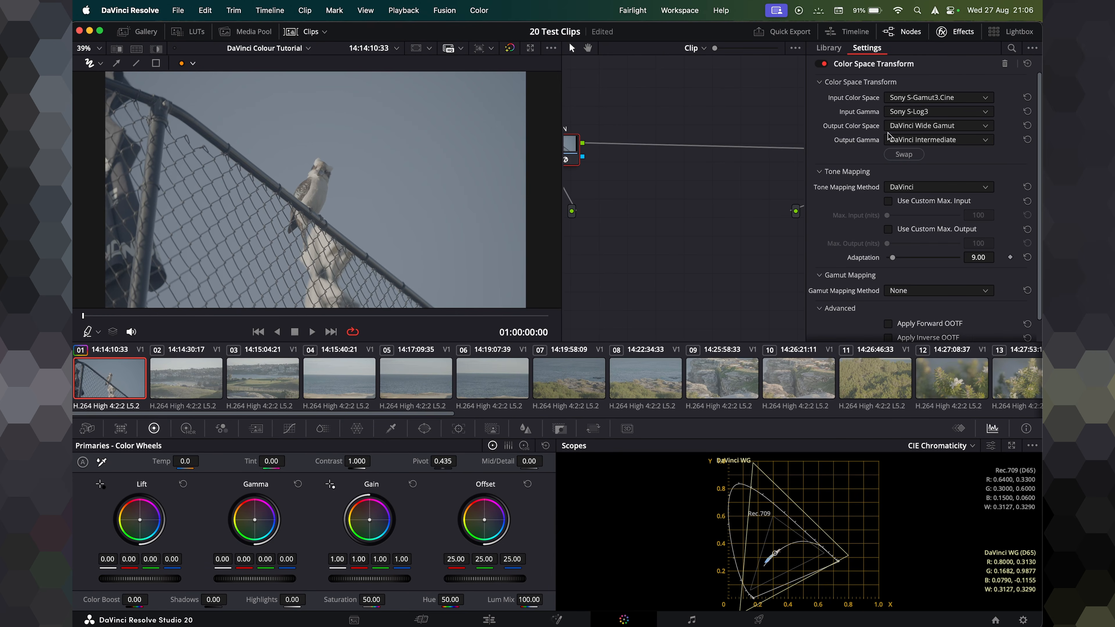
click(956, 33)
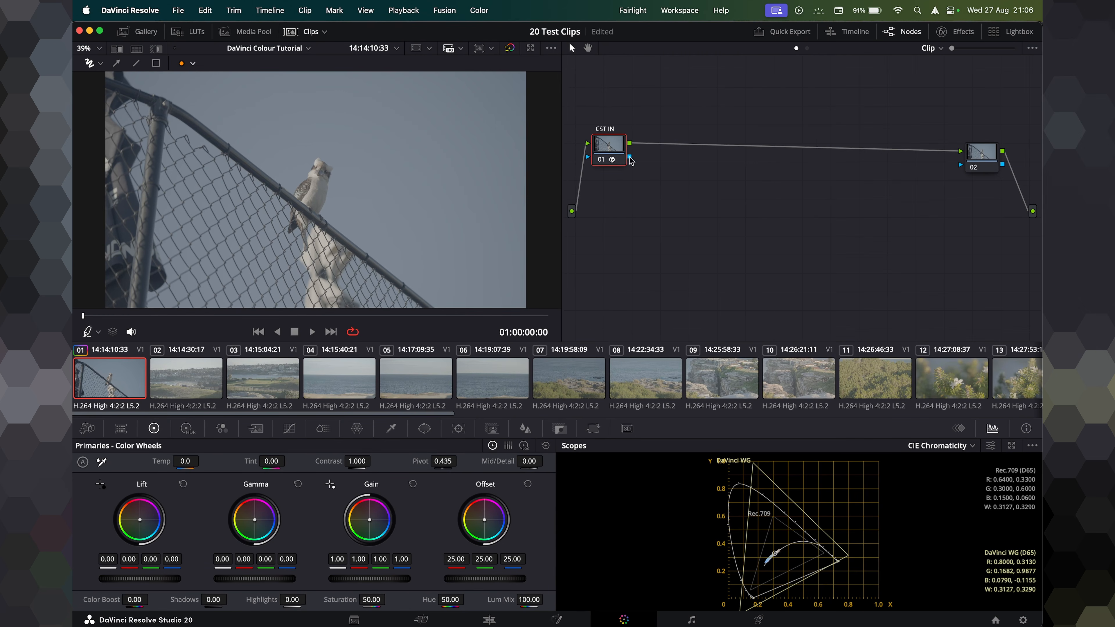
Add three serial nodes after CST IN and arrange them in a row leading to the output node.
key(alt+s)
key(alt+s)
key(alt+s)
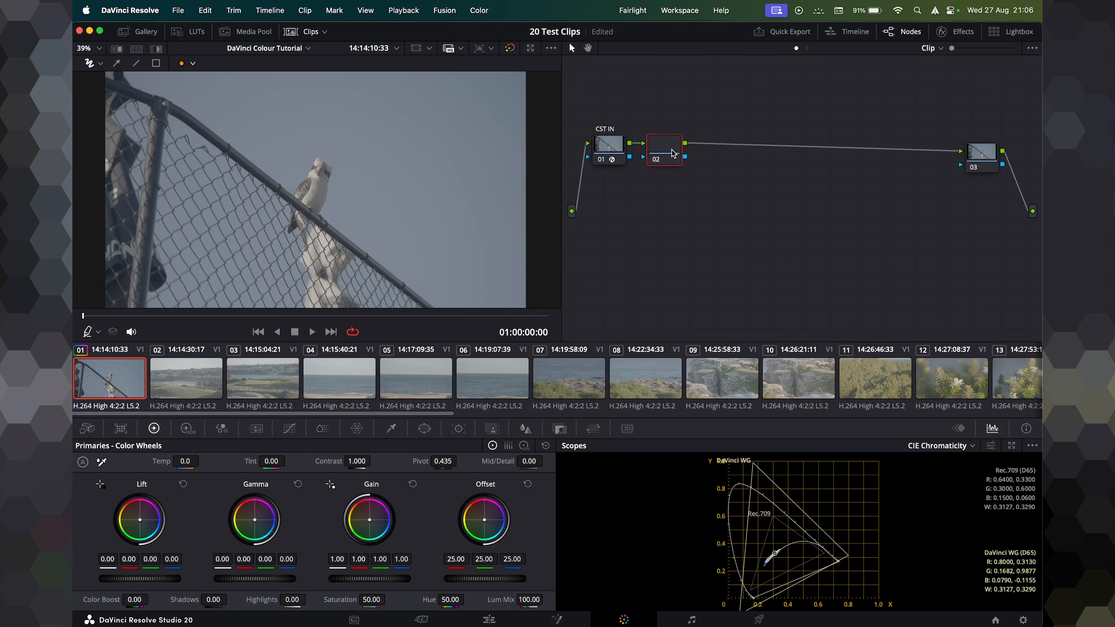
drag(636, 93, 819, 219)
drag(667, 145, 715, 200)
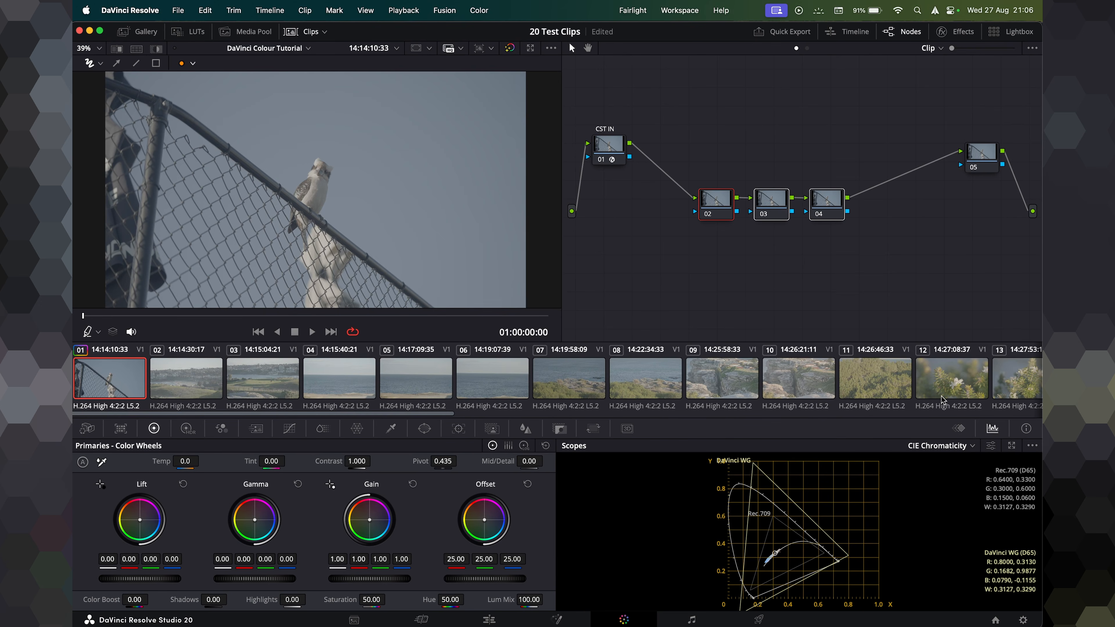
Expand the CIE Chromaticity scope into its own large window to inspect it, then close it.
click(1011, 445)
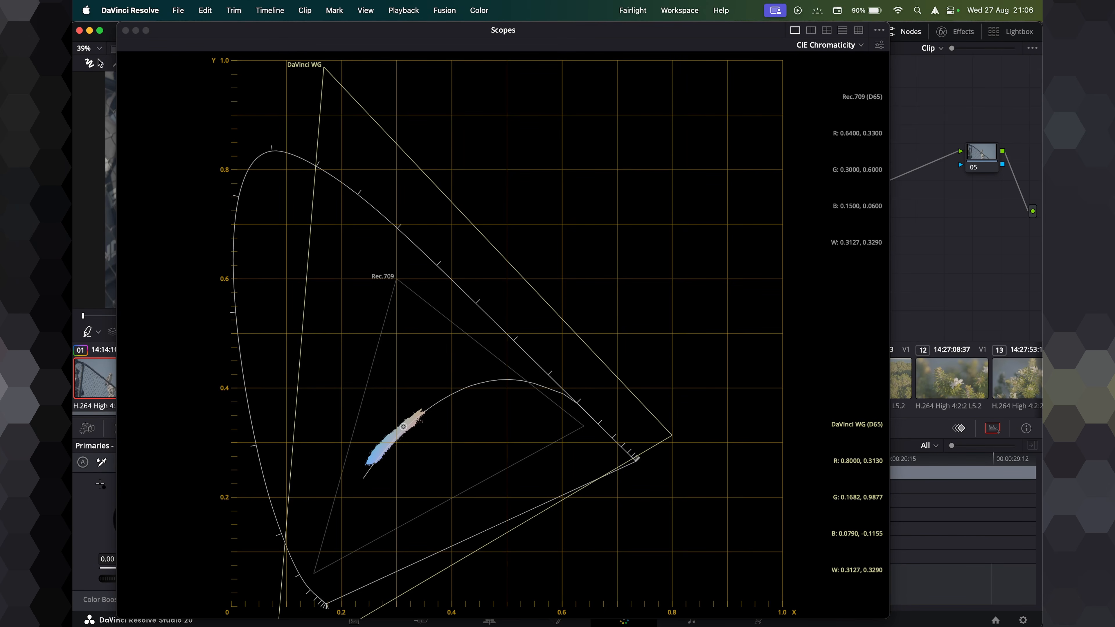
click(126, 30)
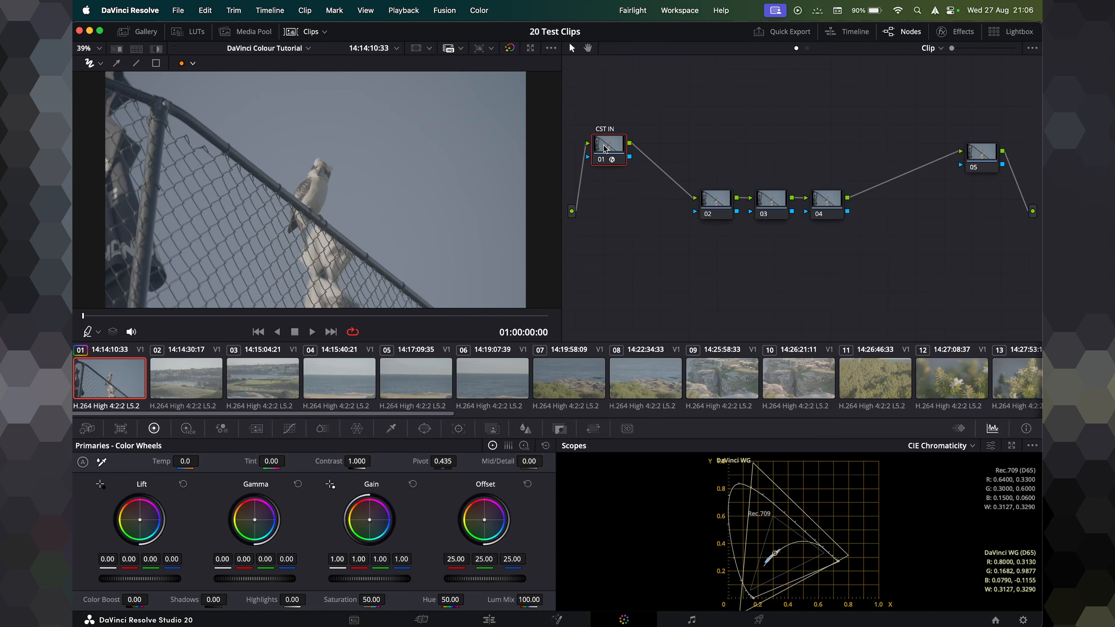
click(957, 32)
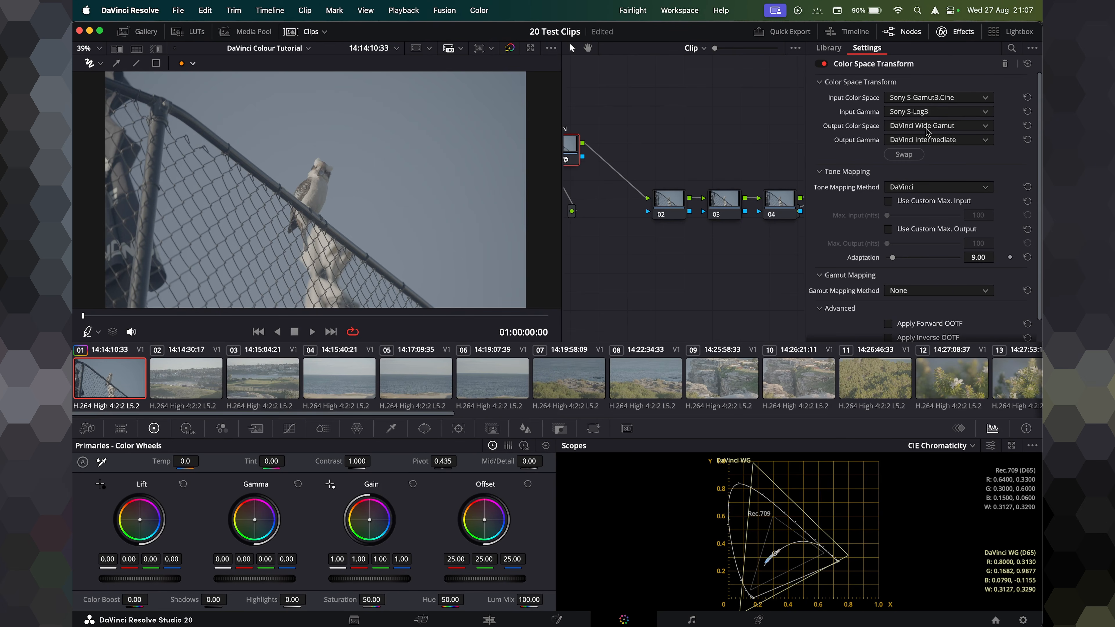
click(958, 32)
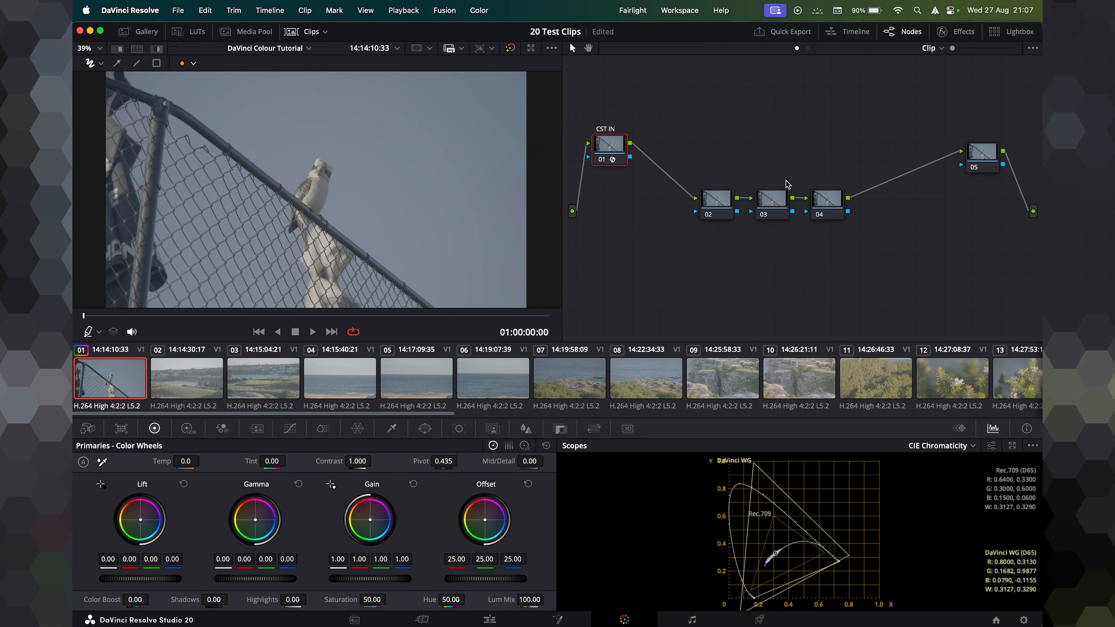
Rearrange nodes 02 to 04 lower in the node editor between CST IN and node 05.
drag(614, 152, 617, 149)
drag(860, 136, 685, 292)
drag(714, 199, 728, 236)
drag(718, 175, 819, 282)
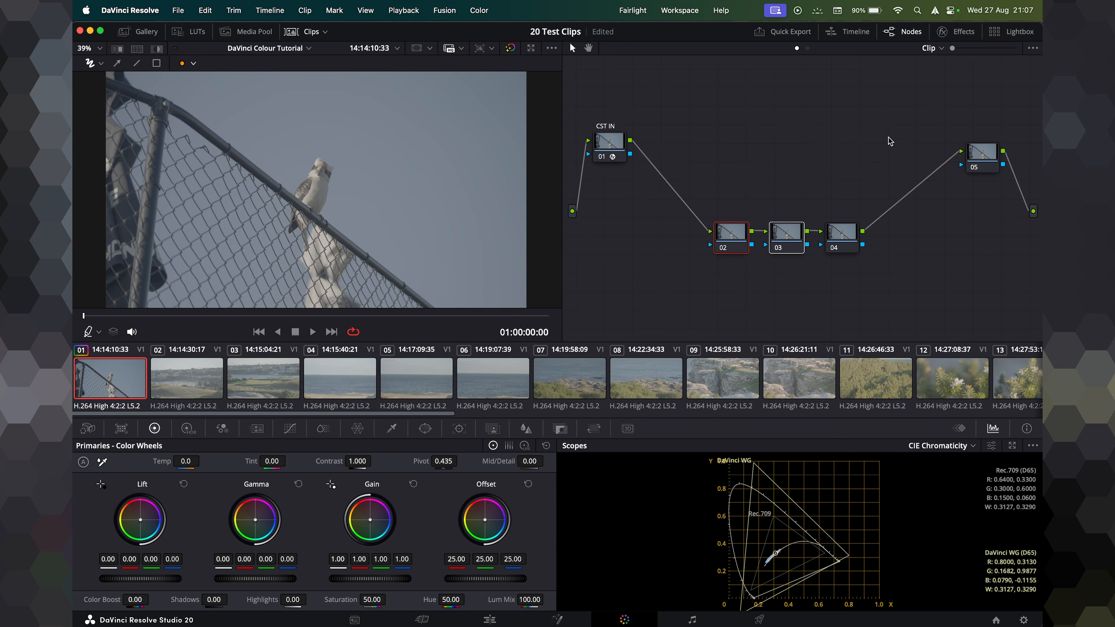
drag(864, 161, 741, 305)
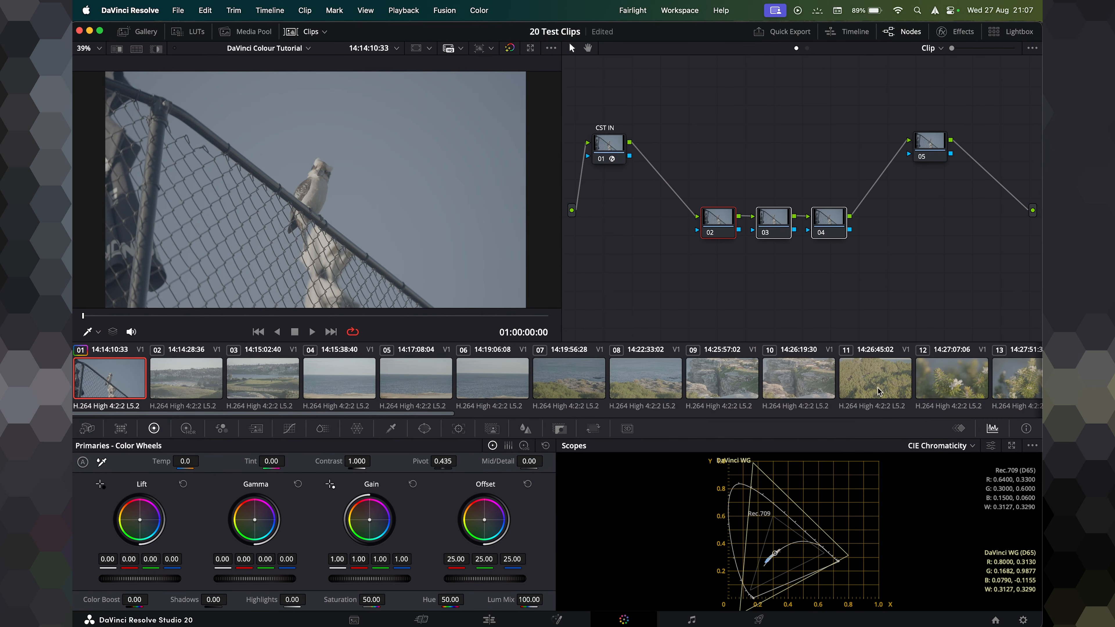
click(800, 324)
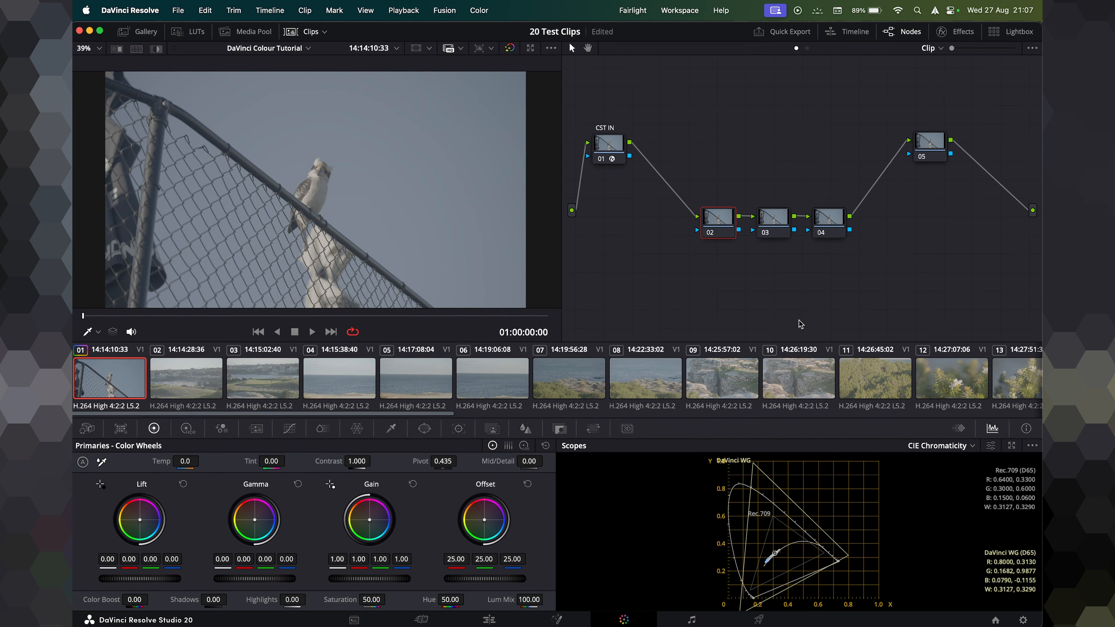
Apply a Color Space Transform effect to the last node, 05.
click(921, 141)
click(942, 31)
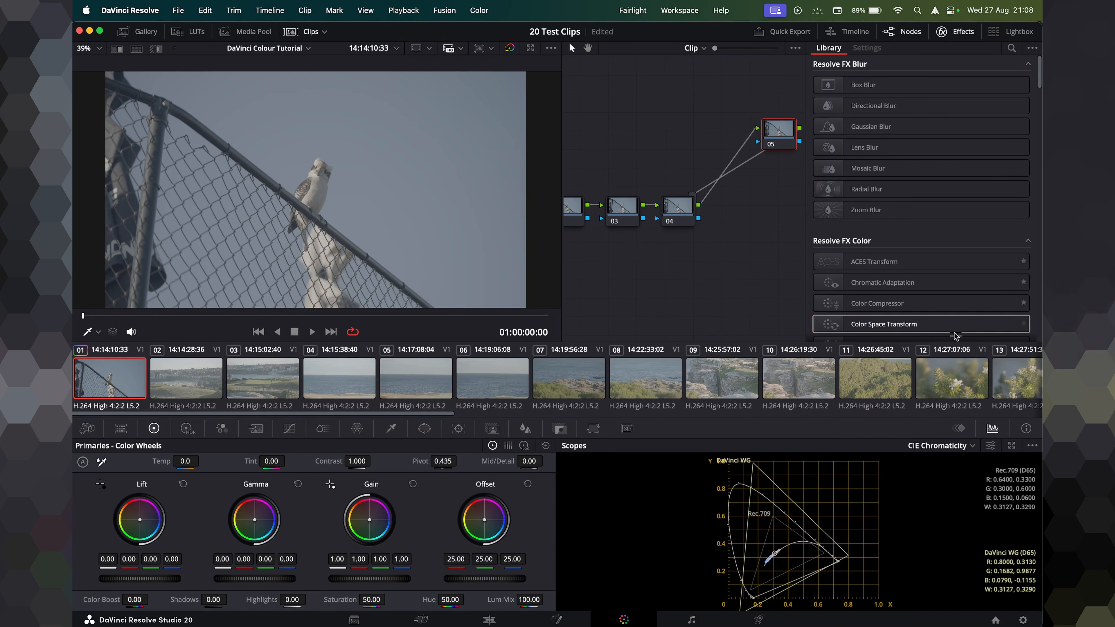
drag(883, 327, 781, 133)
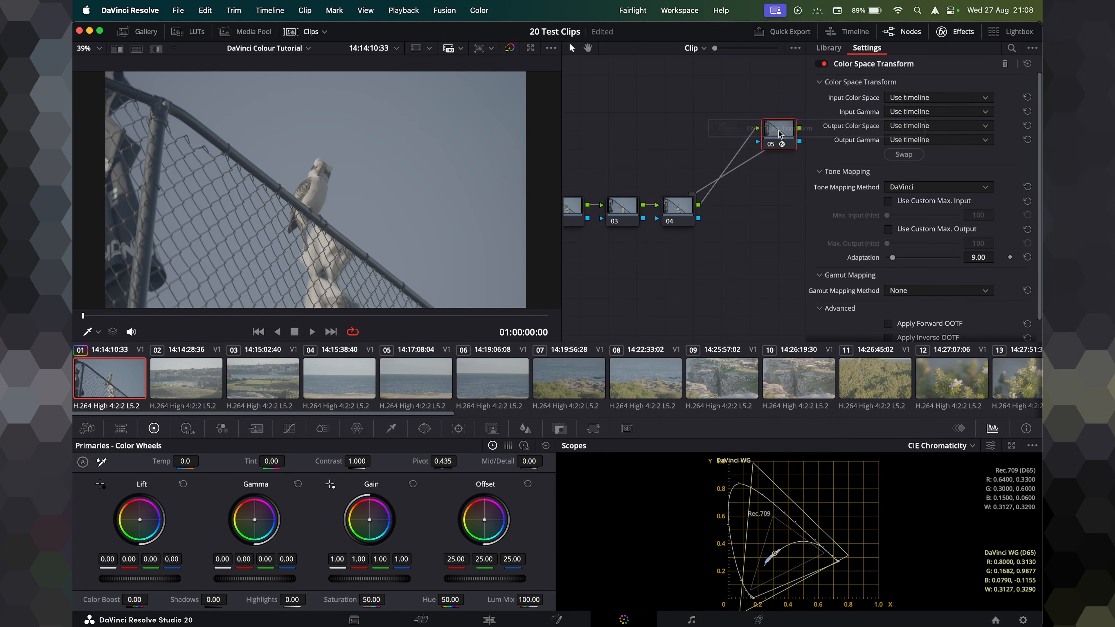
click(948, 33)
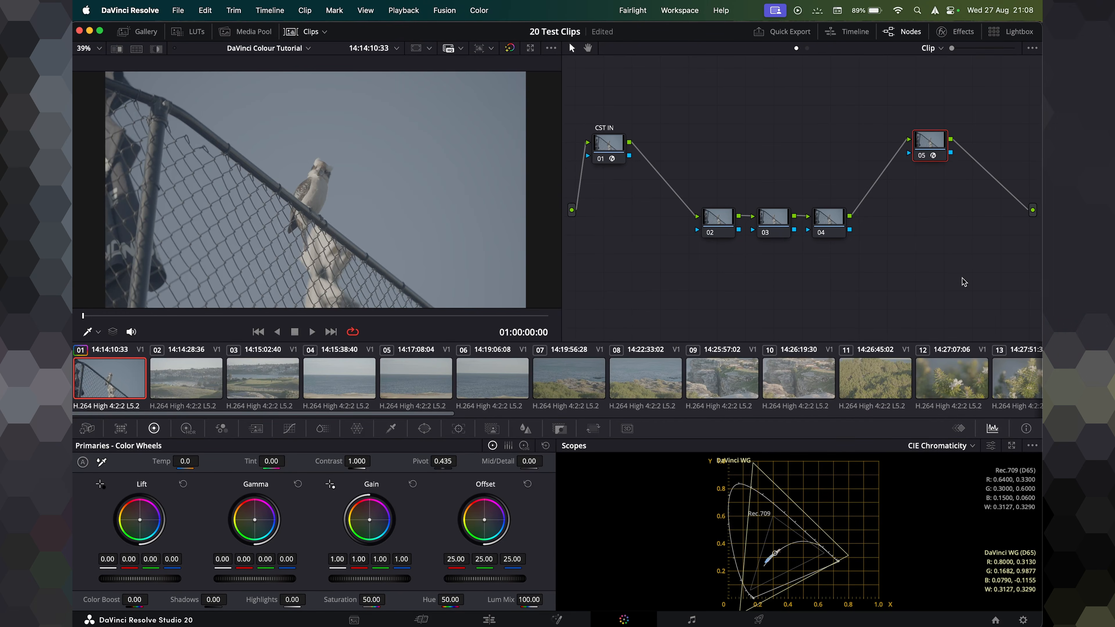
Reposition node 05 and the CST IN node within the node editor.
drag(905, 305, 663, 254)
drag(943, 144, 836, 133)
click(941, 32)
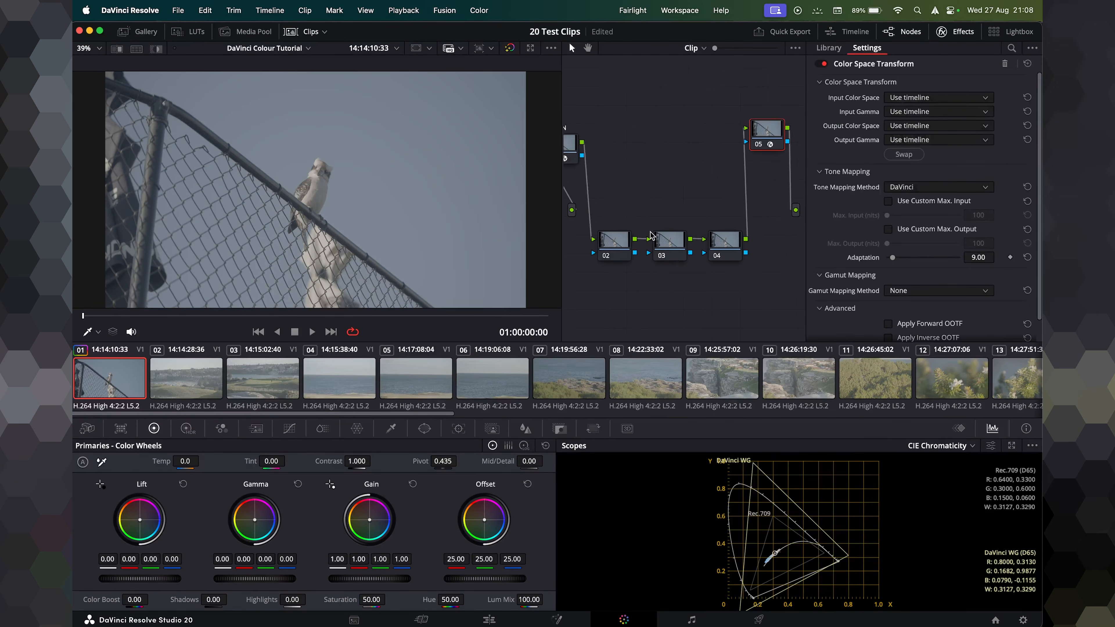
drag(577, 150, 601, 143)
drag(776, 134, 763, 141)
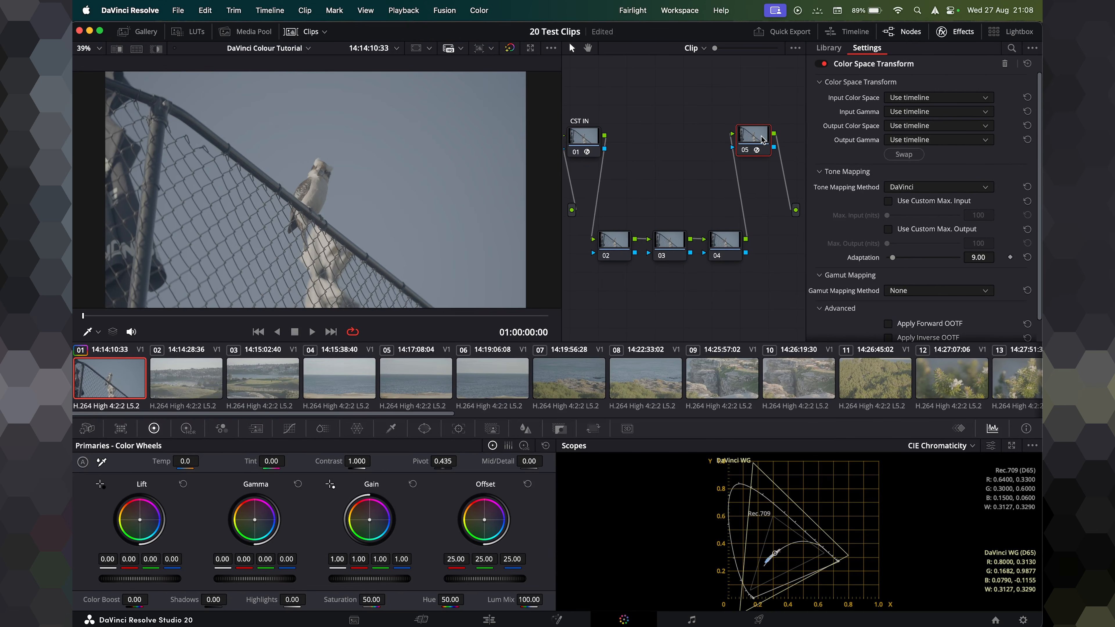
Set node 05's input color space to DaVinci Wide Gamut and input gamma to DaVinci Intermediate.
click(910, 99)
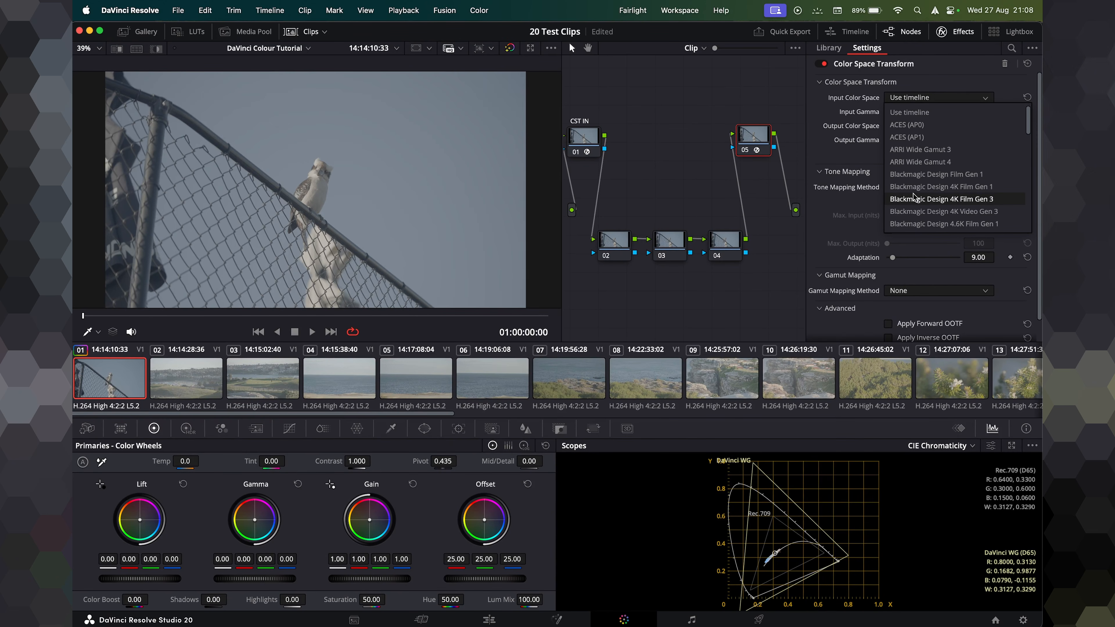
click(922, 224)
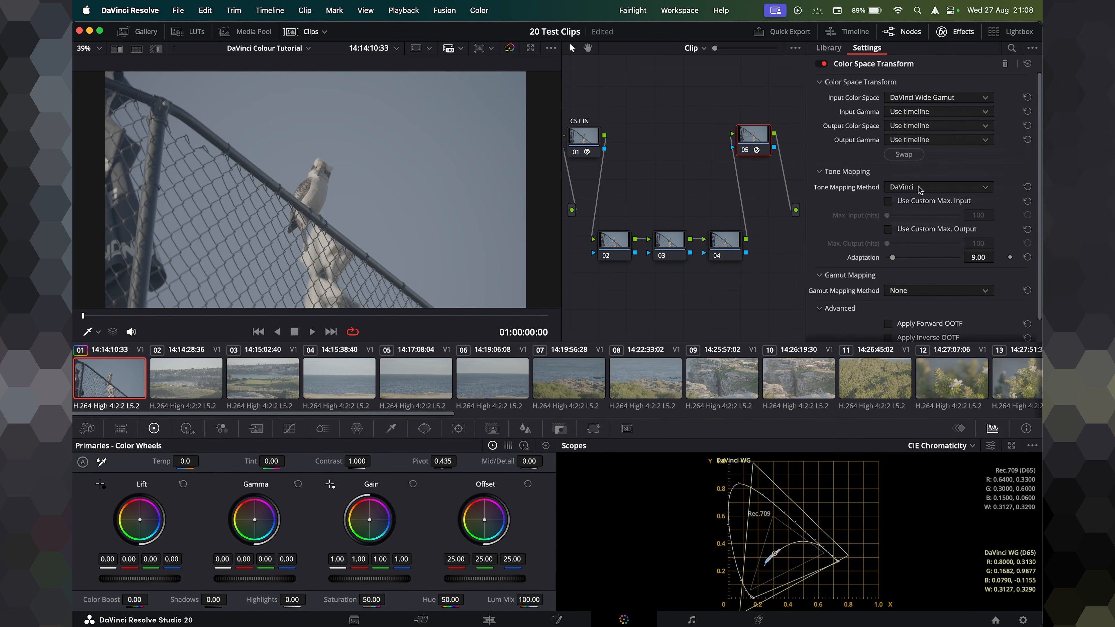
click(933, 113)
click(926, 237)
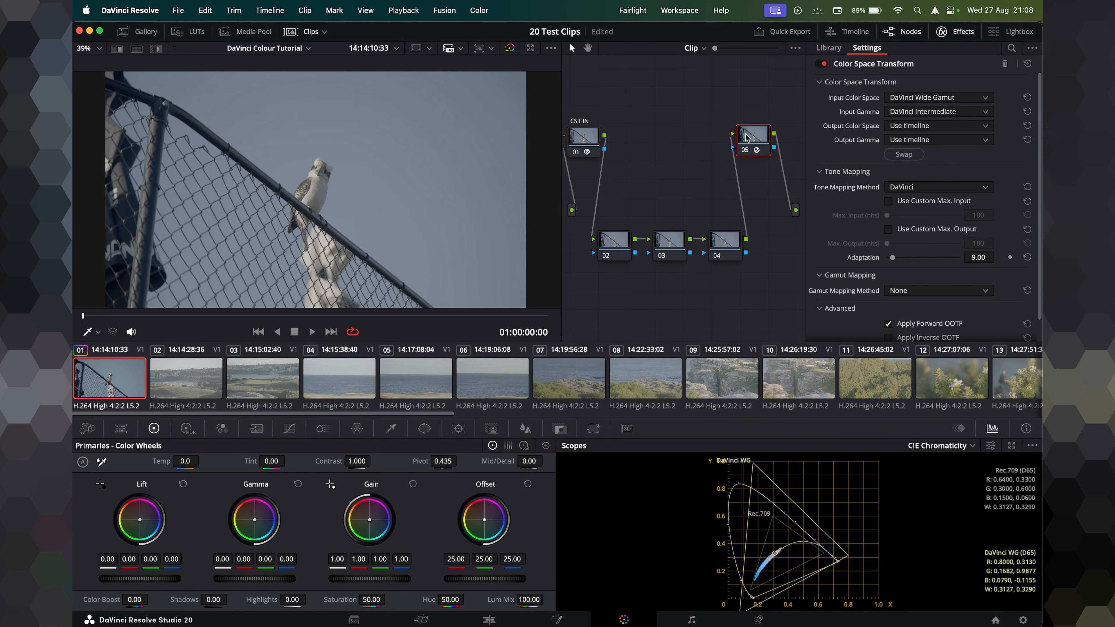
Set node 05's output color space to Rec.709 and output gamma to Gamma 2.2.
click(929, 128)
scroll(927, 219, down, 3)
click(928, 247)
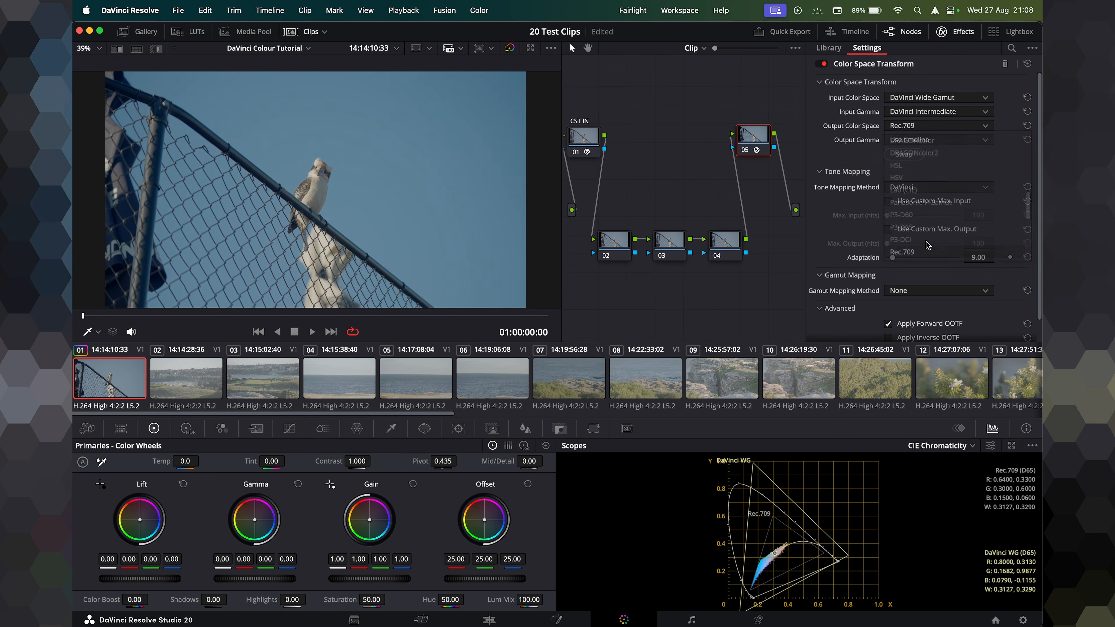
click(920, 143)
scroll(922, 211, down, 5)
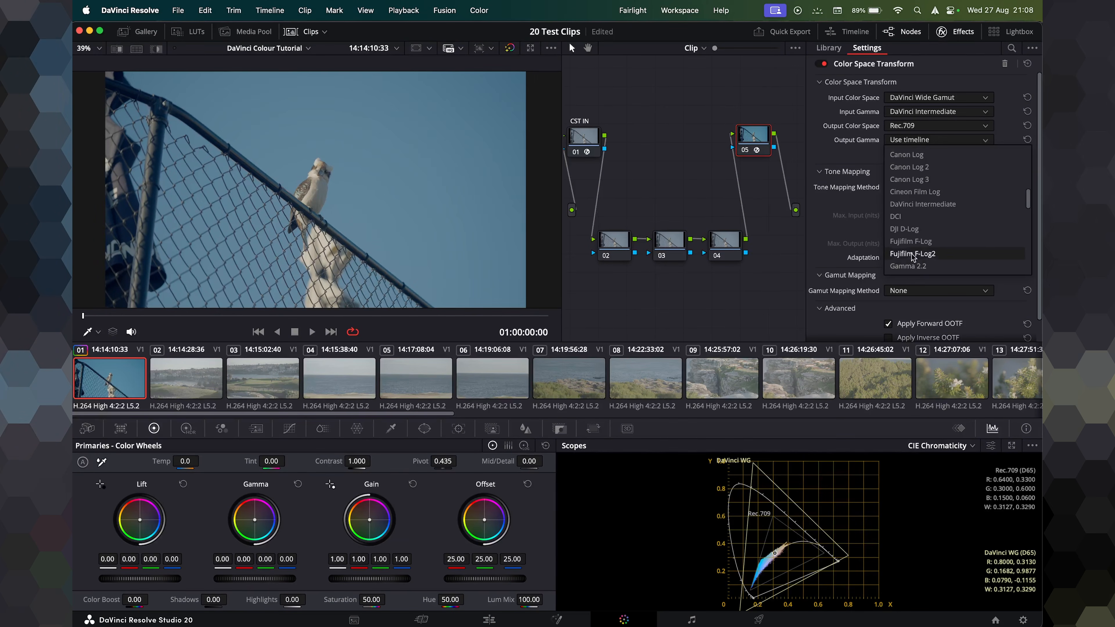
click(911, 272)
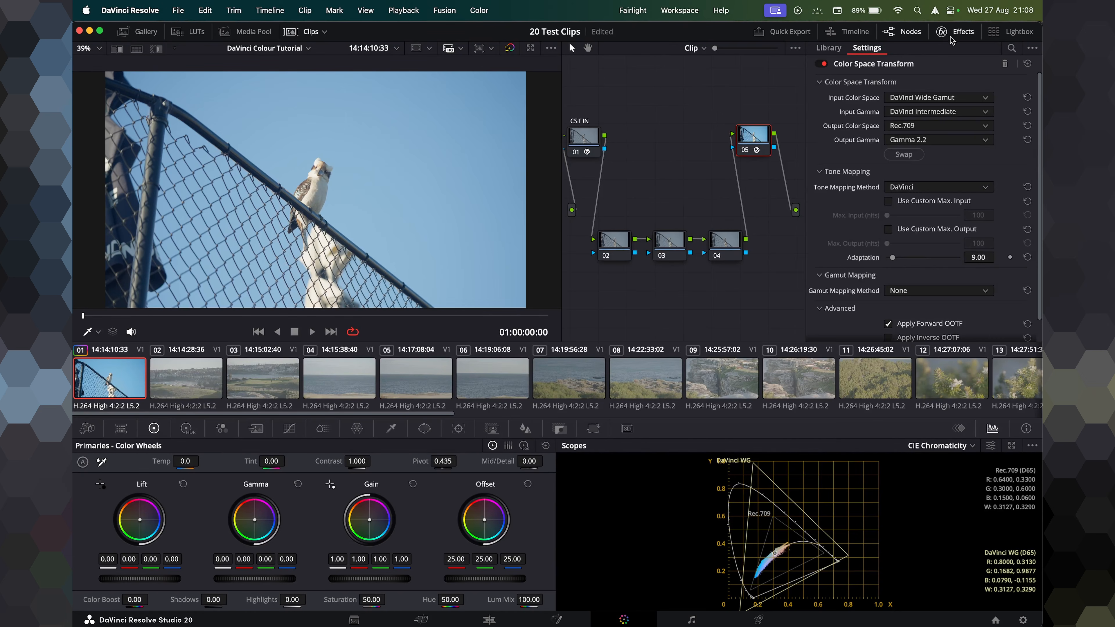
click(943, 31)
Reposition the CST OUT and CST IN nodes at the two ends of the node tree.
drag(797, 152, 862, 149)
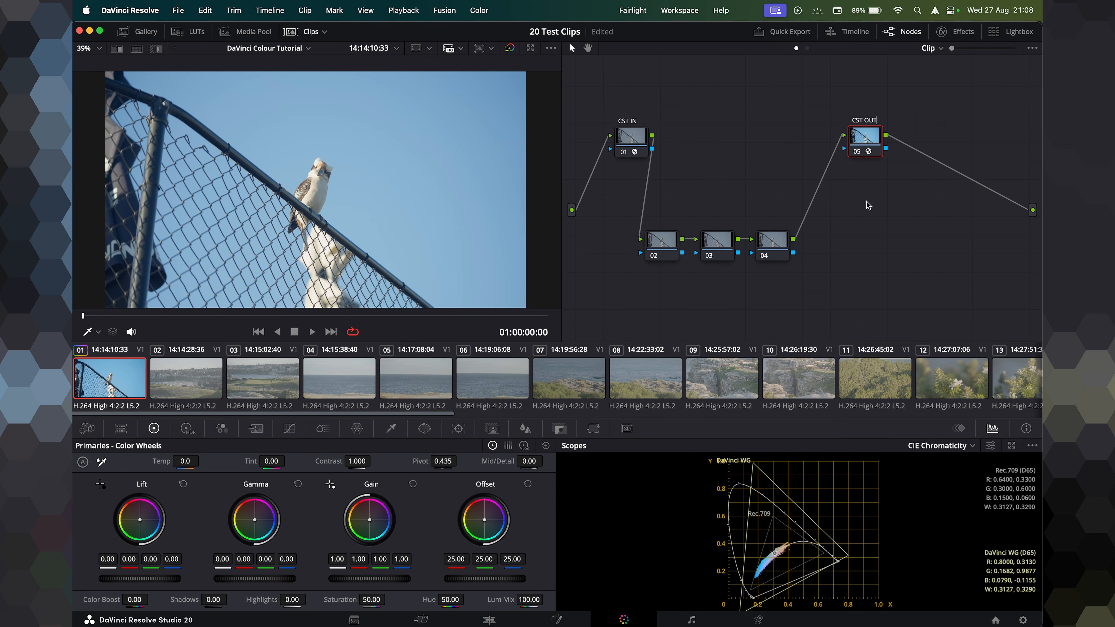
drag(865, 135, 961, 173)
drag(627, 217, 866, 233)
drag(627, 141, 605, 174)
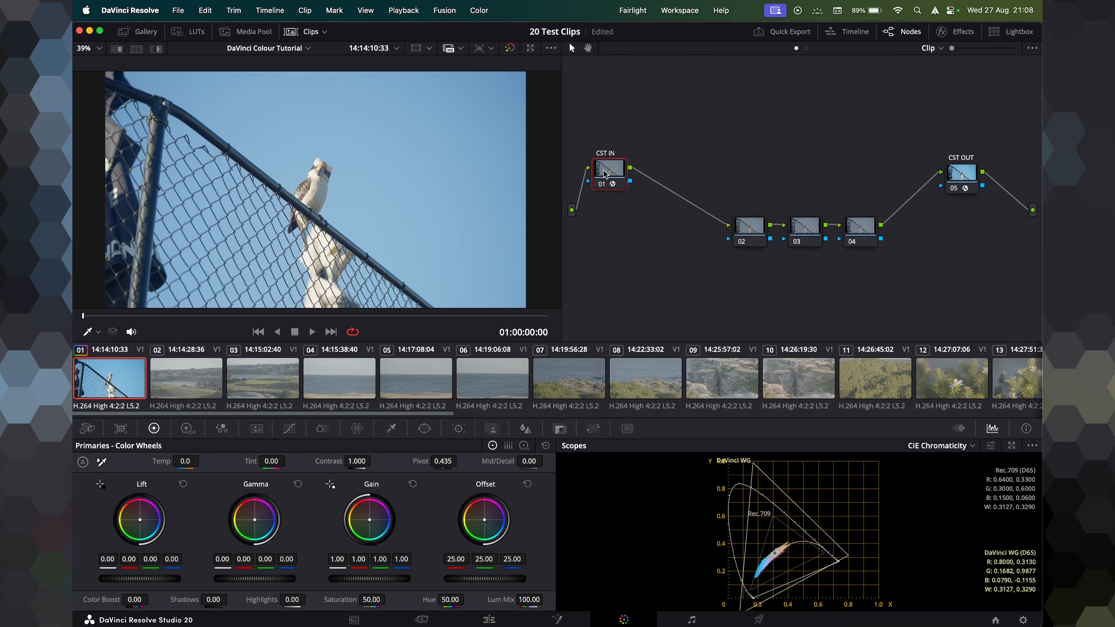
drag(974, 190, 996, 183)
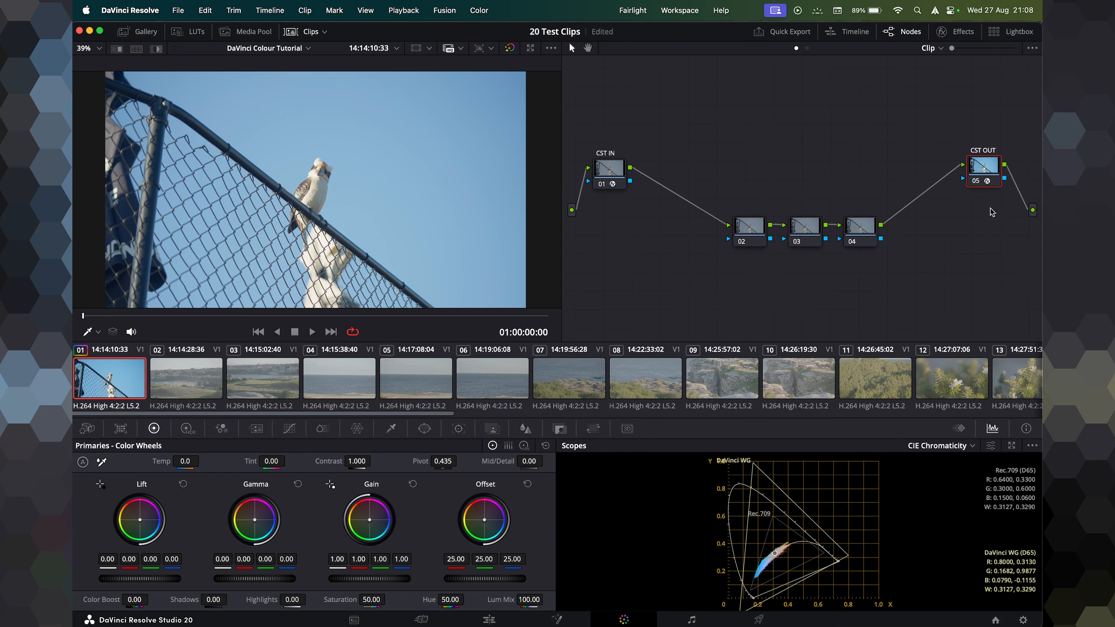
Lock both the CST OUT and CST IN nodes.
right_click(987, 174)
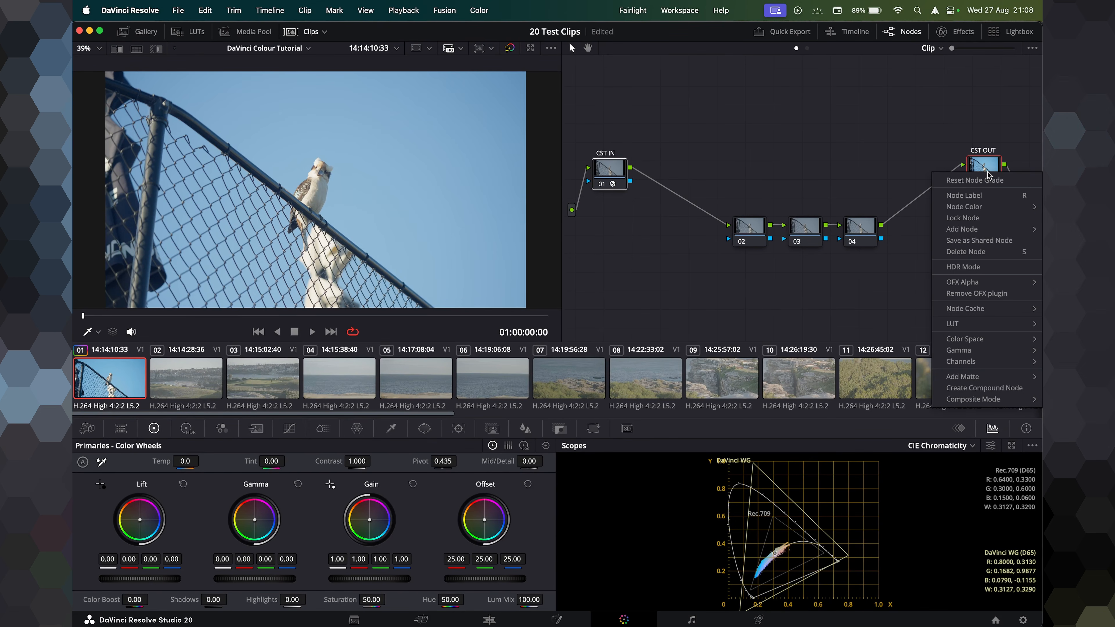
click(963, 218)
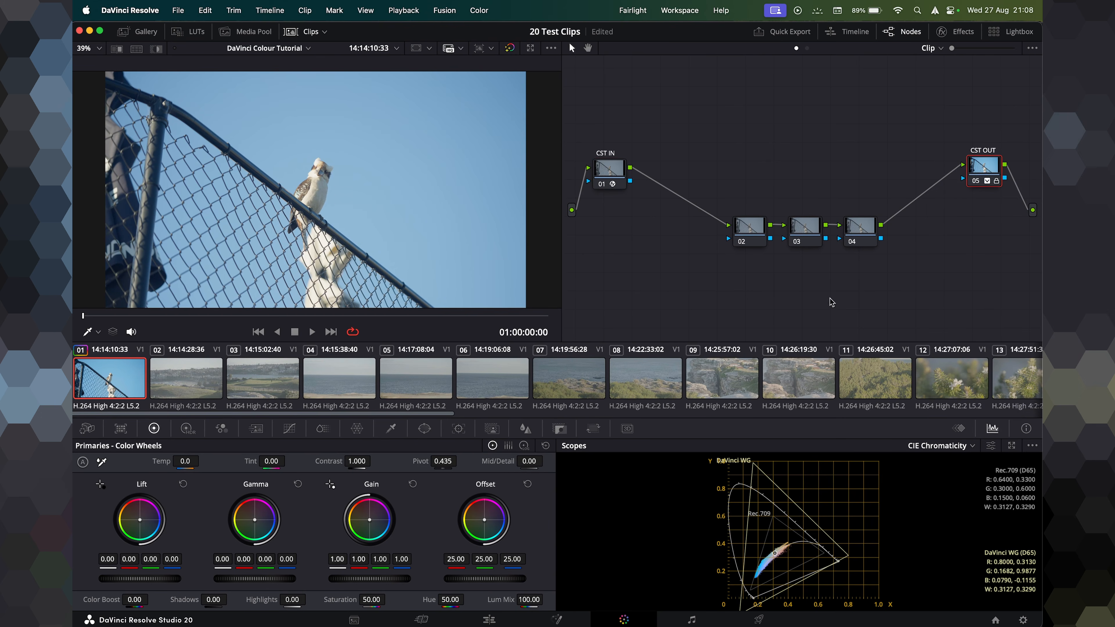
right_click(608, 189)
click(636, 233)
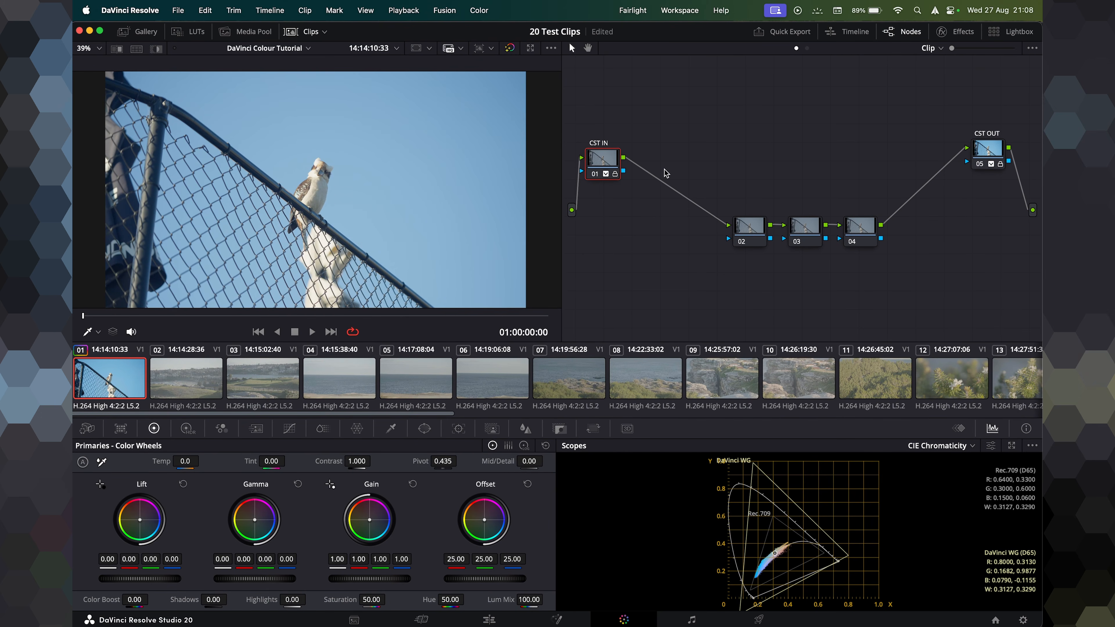
Rearrange the serial nodes, placing node 02 beside CST IN, and label node 02 EXP.
drag(601, 166, 599, 160)
drag(986, 155, 985, 150)
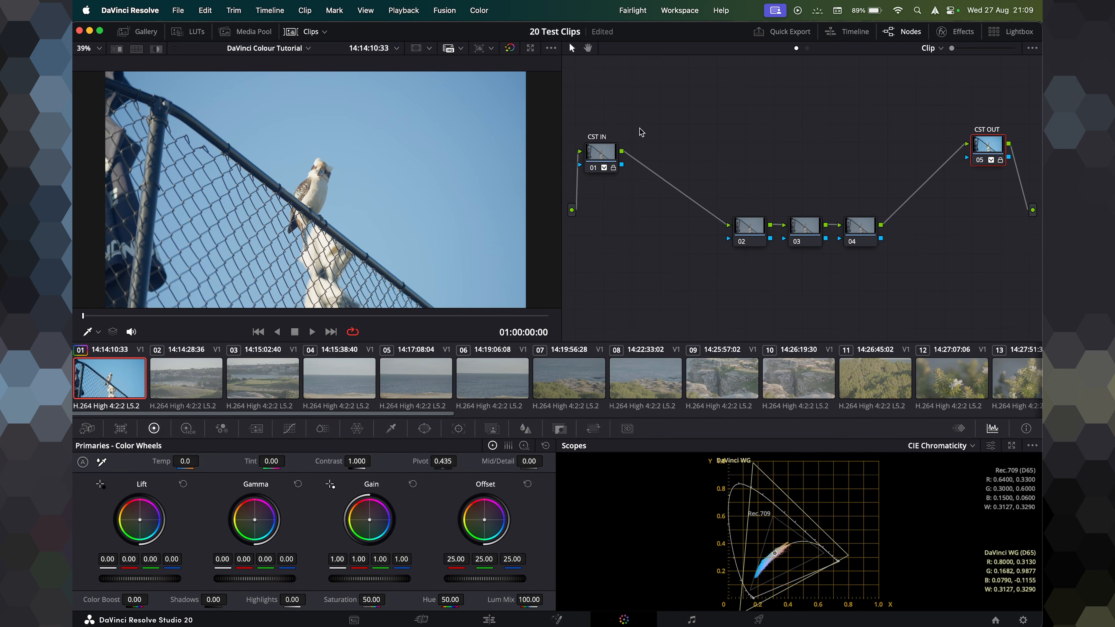
drag(684, 146, 868, 294)
drag(874, 240, 854, 186)
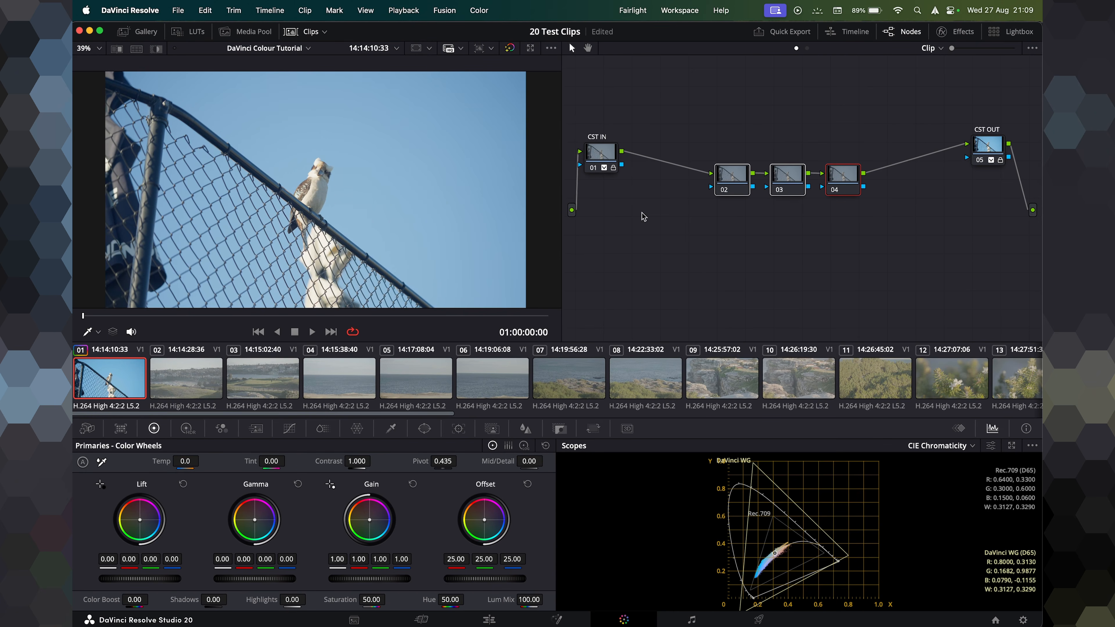
drag(707, 130, 851, 251)
drag(842, 186, 845, 244)
click(737, 252)
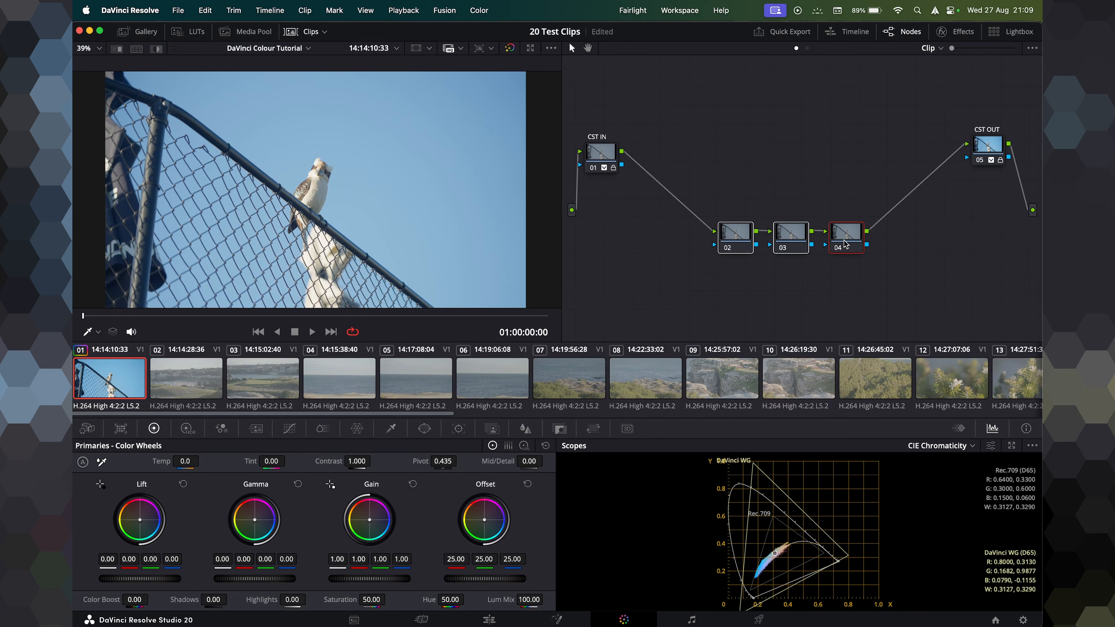
drag(736, 251, 685, 172)
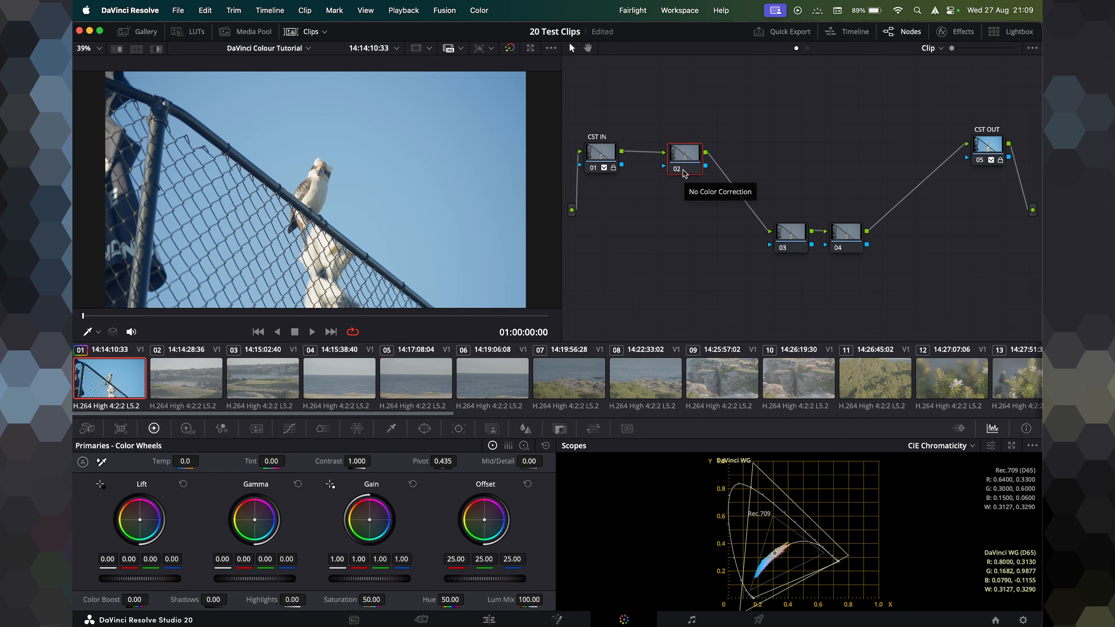
text(EXP)
key(Return)
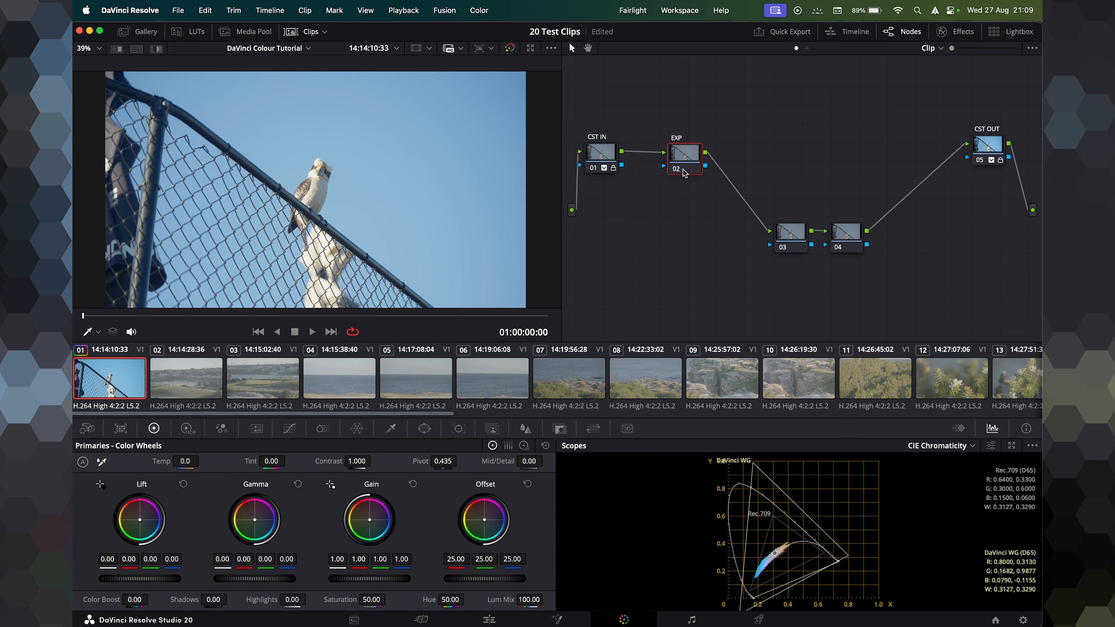
Label node 03 WB and node 04 CONTRAST, and line up EXP, WB and CONTRAST in a row between CST IN and CST OUT.
drag(686, 148, 672, 130)
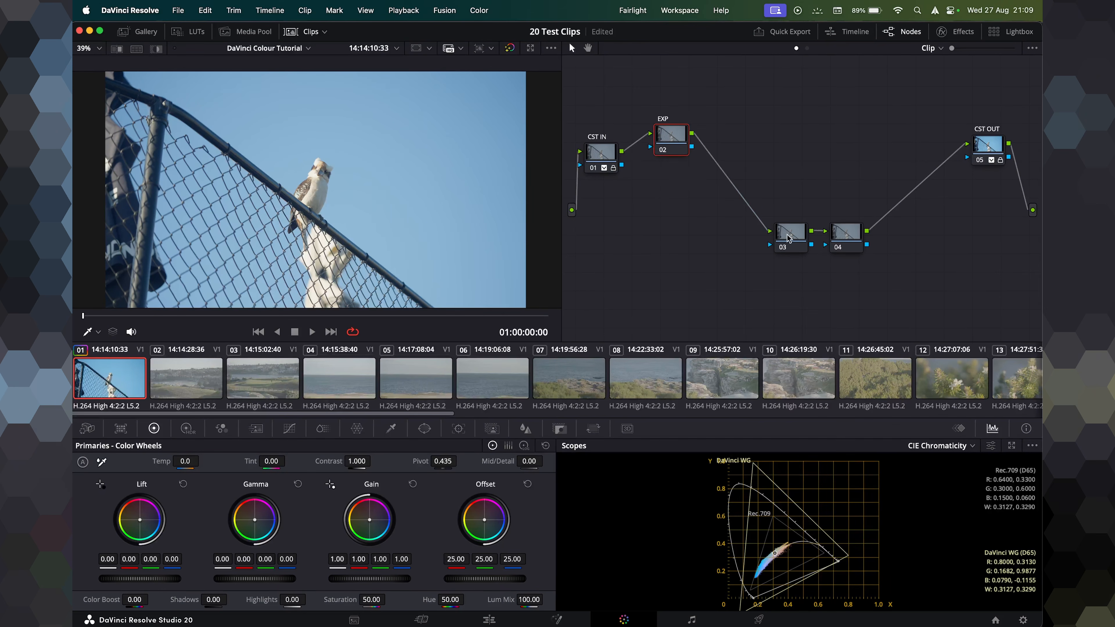
drag(788, 237, 769, 219)
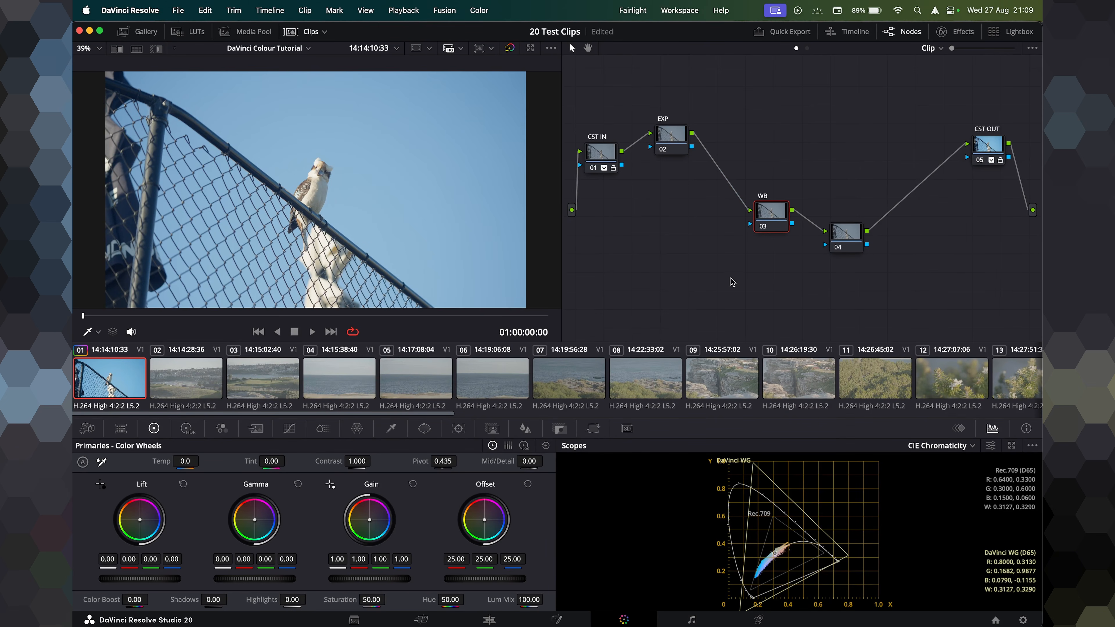
drag(761, 226, 718, 143)
drag(862, 240, 792, 139)
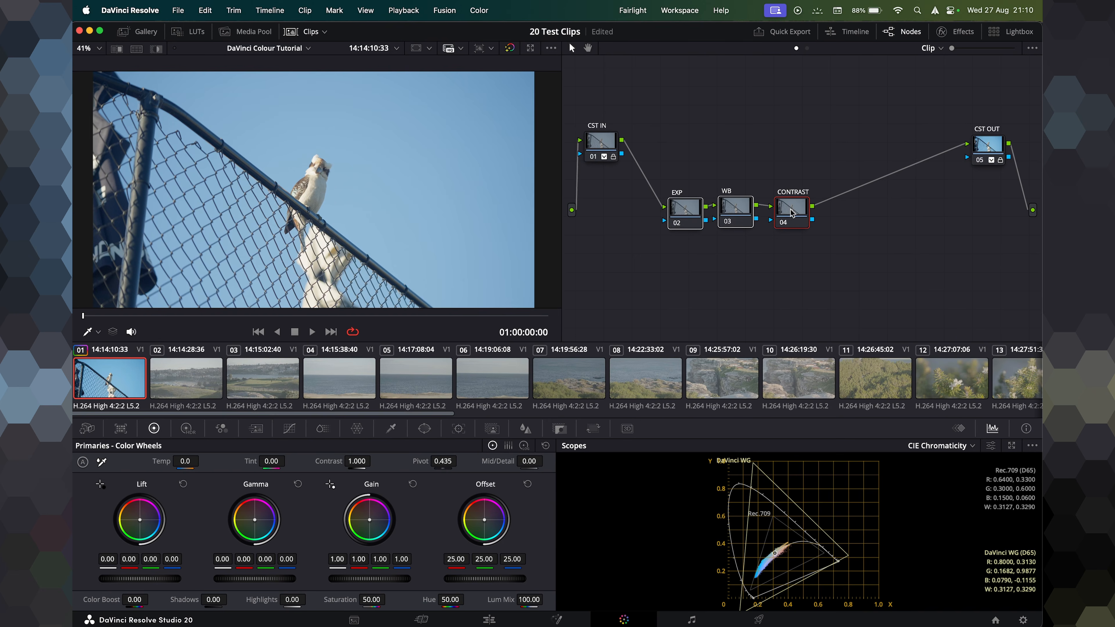
mouse_move(865, 311)
mouse_down()
mouse_move(668, 198)
mouse_move(753, 246)
mouse_up()
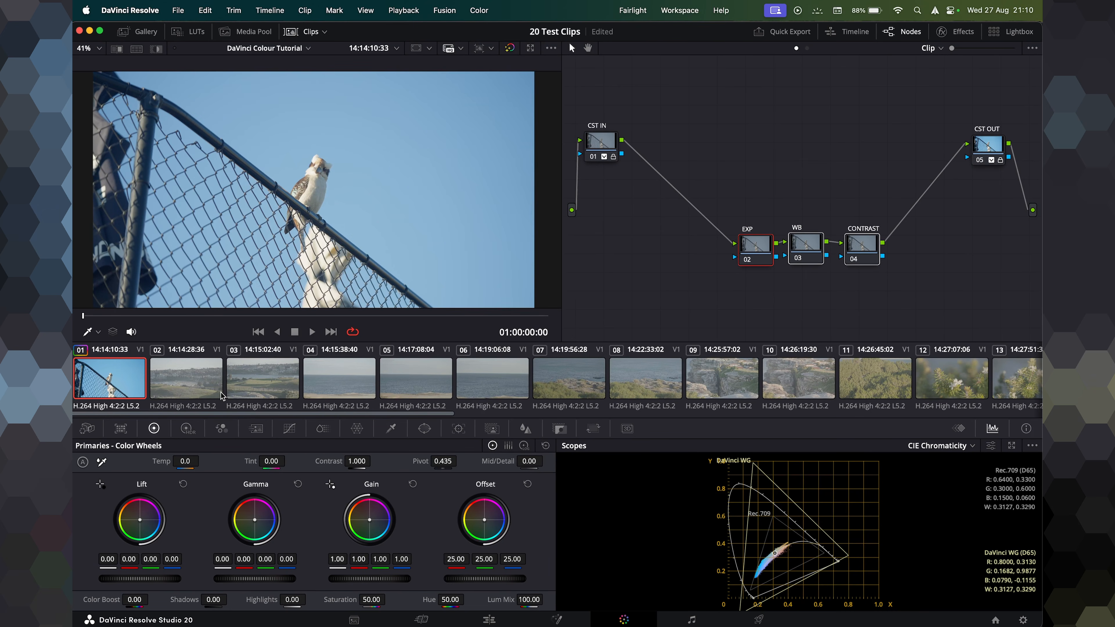
Browse through clips 02 to 05 and return to clip 01.
click(200, 396)
click(255, 391)
click(319, 385)
click(384, 380)
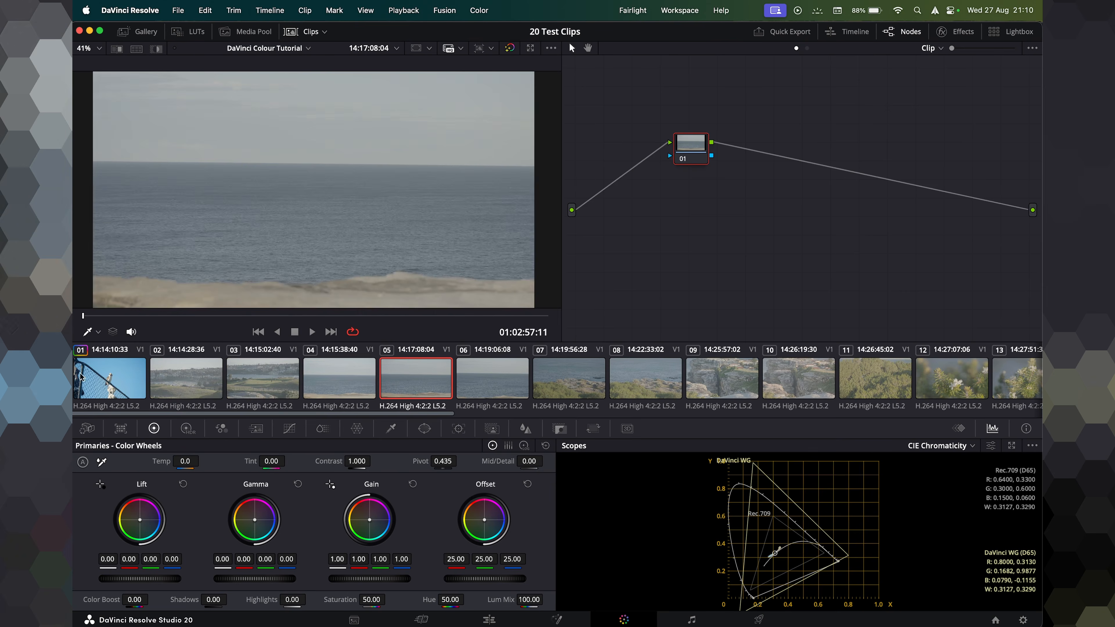
click(113, 386)
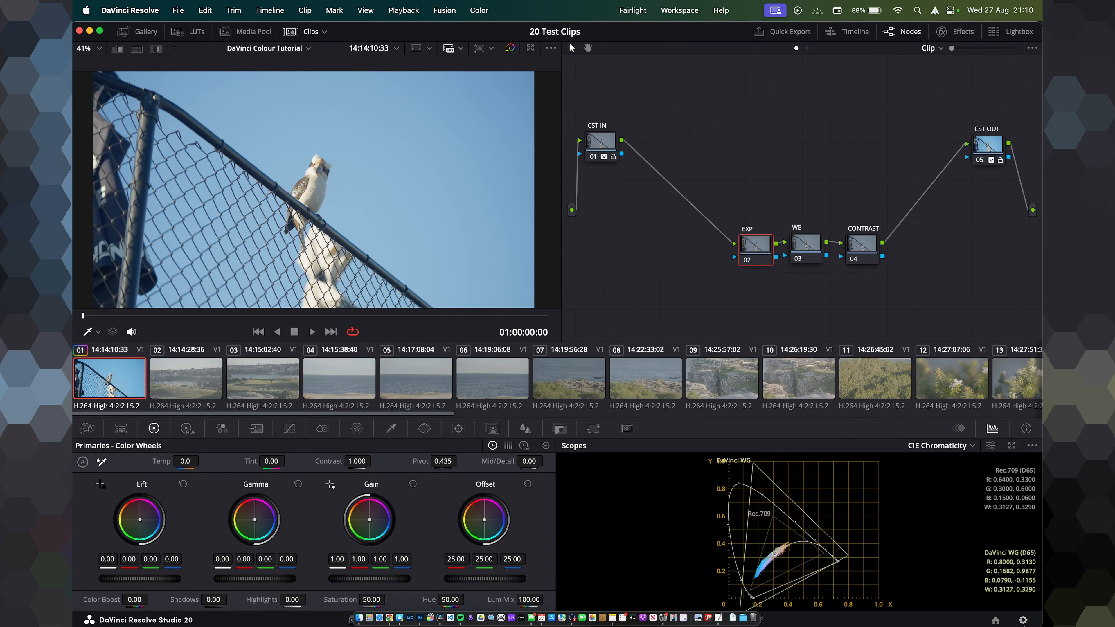
click(595, 148)
drag(989, 144, 988, 142)
drag(727, 188, 908, 300)
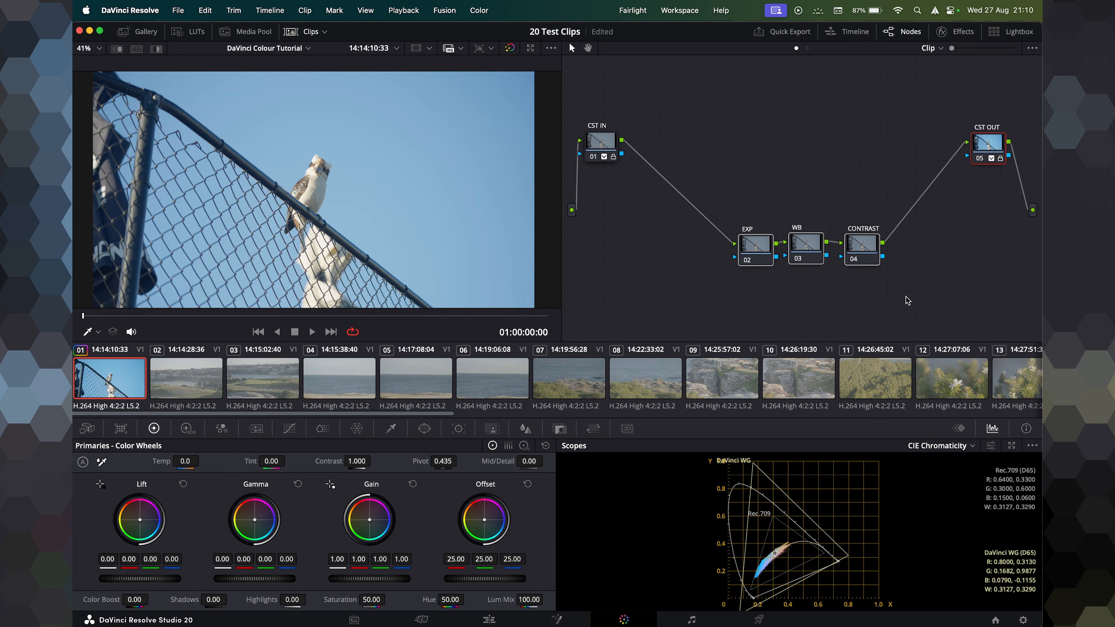
Open the Gallery, browse the PowerGrade albums and add a new PowerGrade 4 album.
click(132, 32)
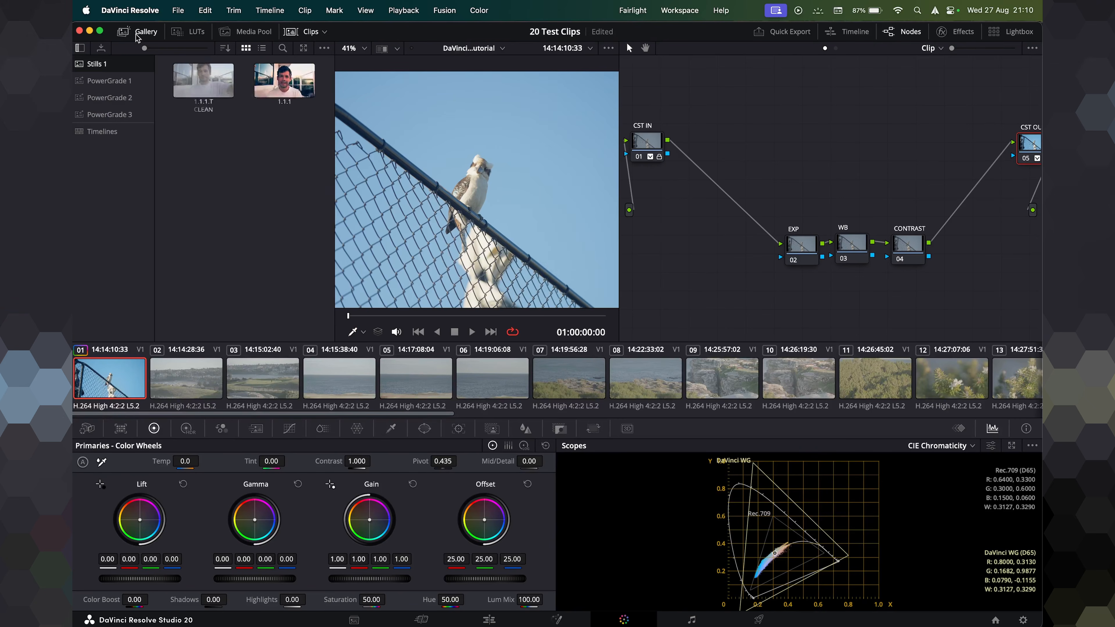
click(109, 81)
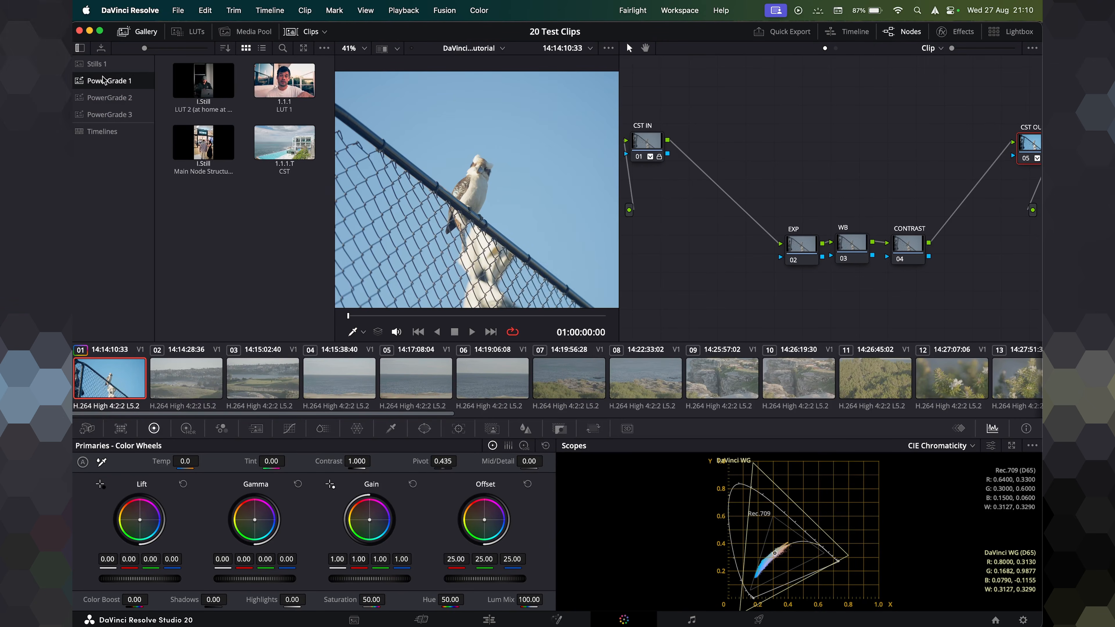
click(114, 115)
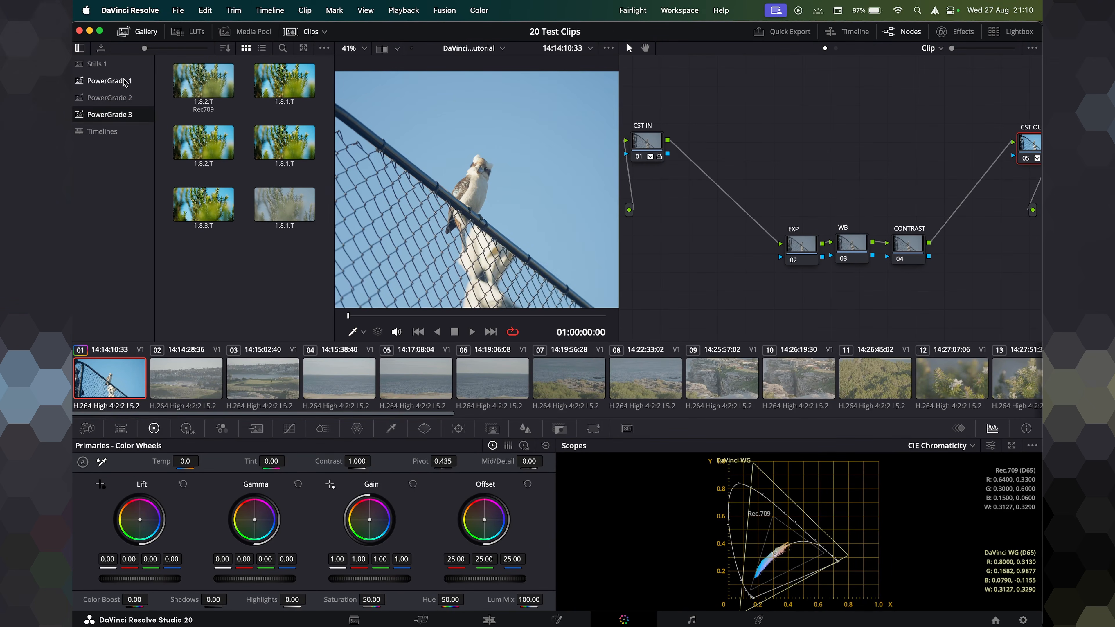
right_click(95, 181)
click(114, 205)
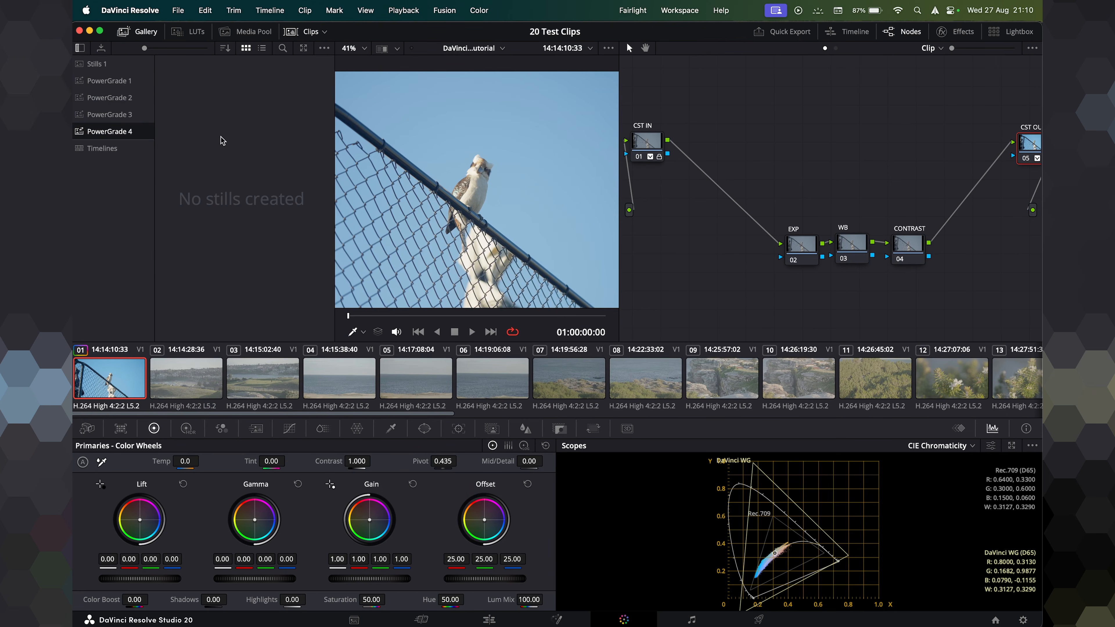
Move the CST OUT and CST IN nodes closer to the serial nodes and select the whole node tree.
drag(1023, 156, 969, 145)
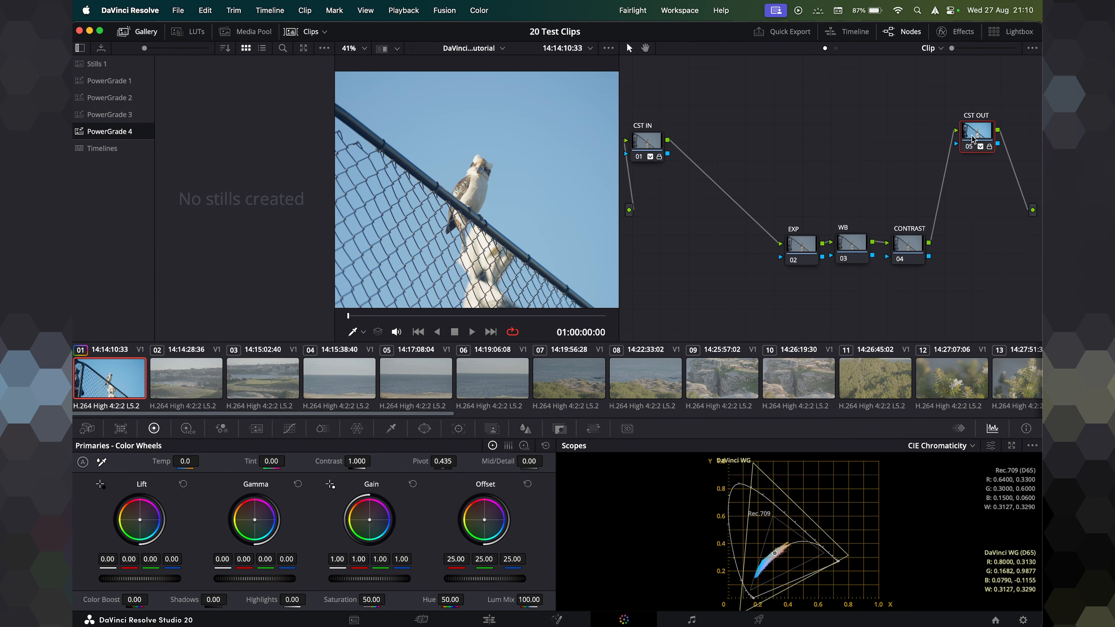
drag(642, 148, 684, 142)
drag(666, 89, 968, 307)
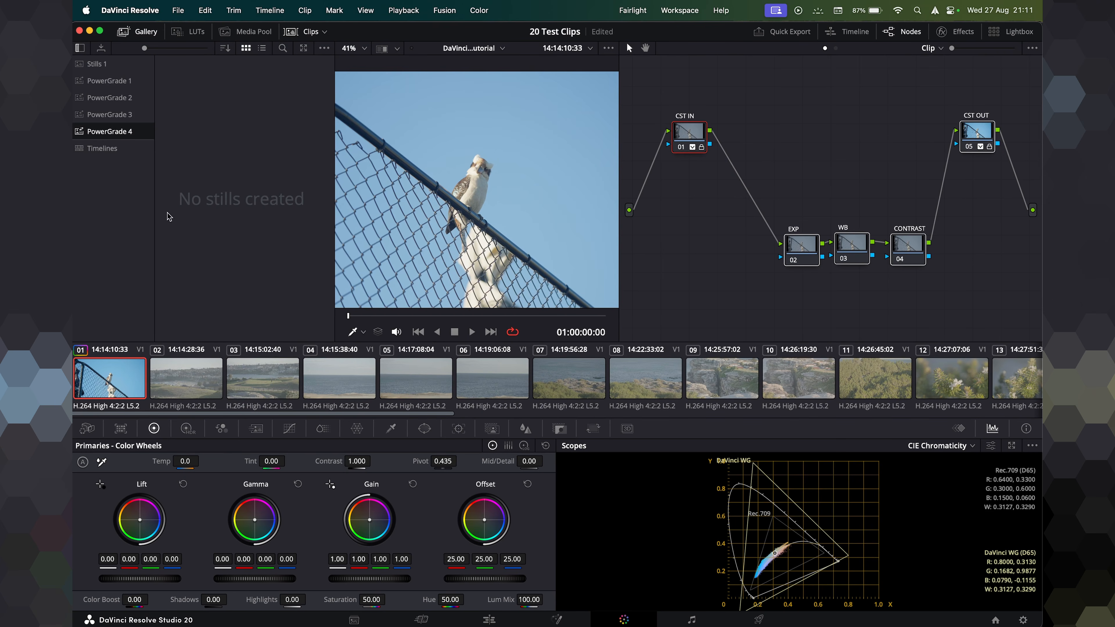
Grab a still of clip 01's node grade into the PowerGrade 4 album.
right_click(205, 167)
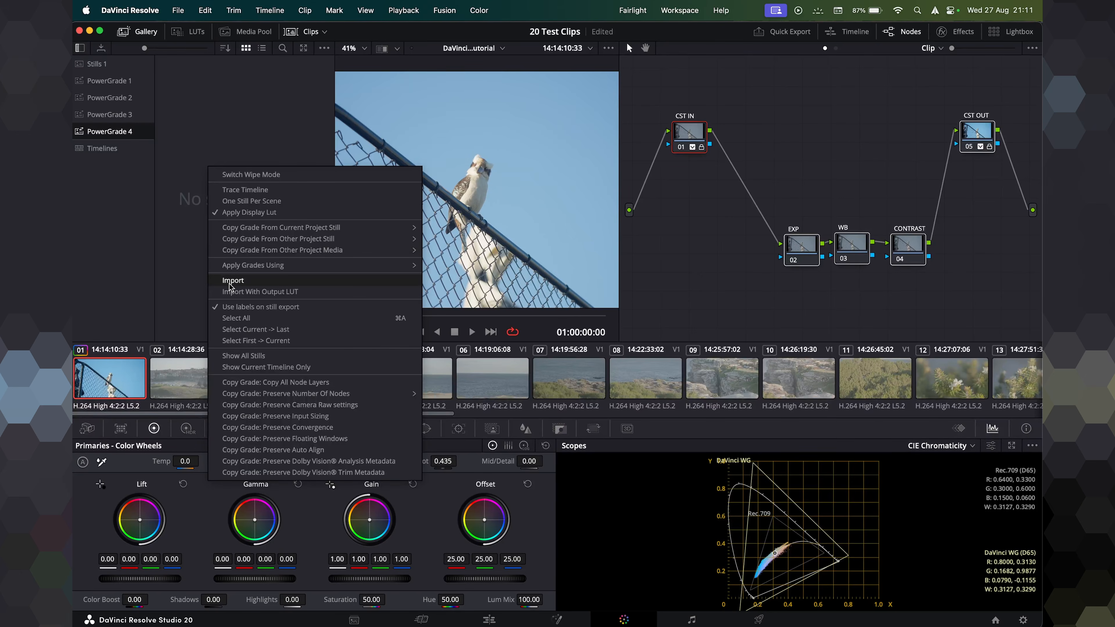
click(539, 144)
right_click(492, 124)
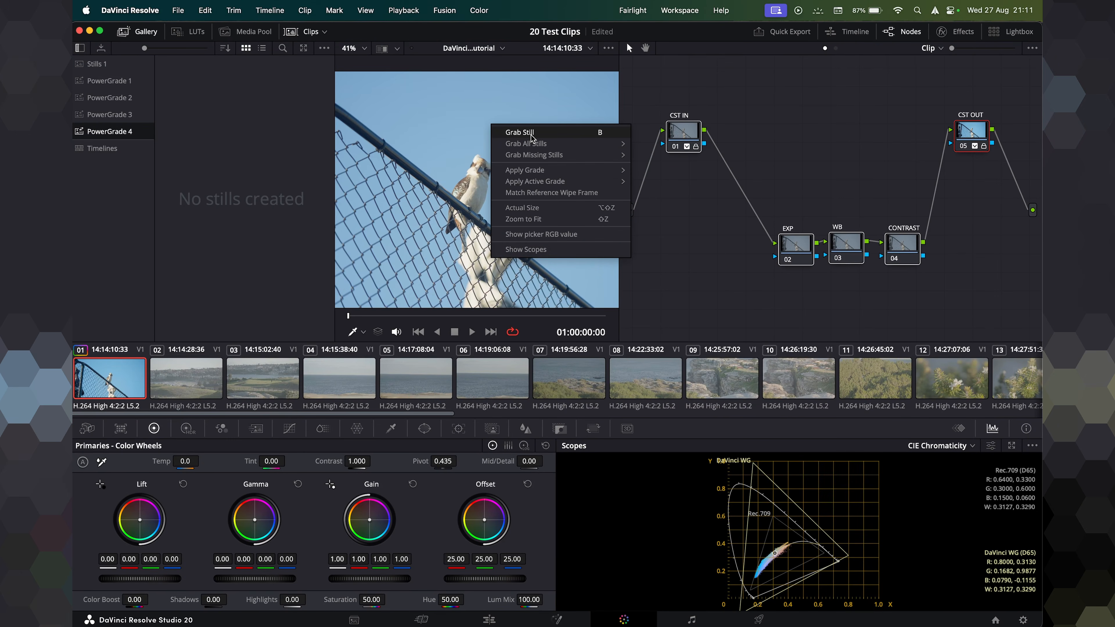
click(532, 132)
Delete clip 01's nodes and reapply the grabbed still's grade to restore the node tree.
right_click(197, 78)
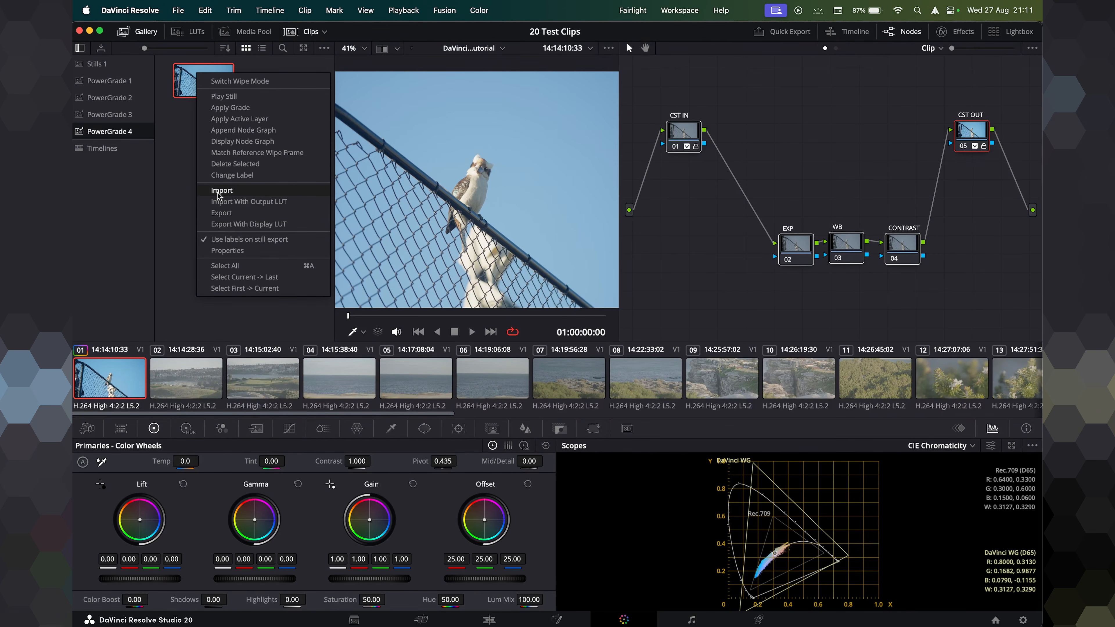
click(182, 154)
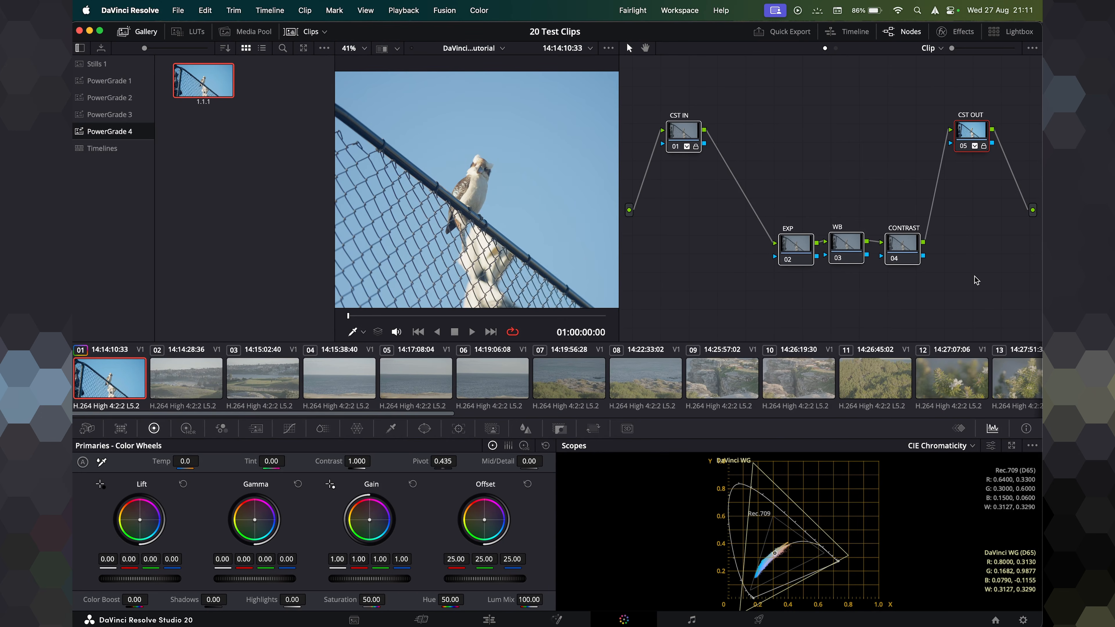
key(Delete)
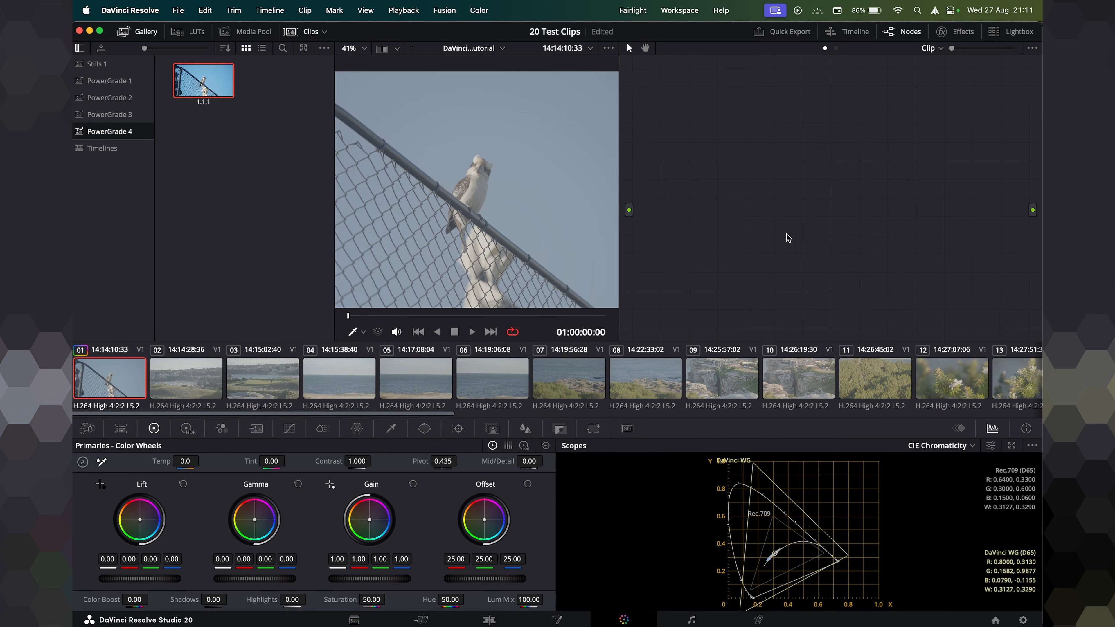
drag(204, 81, 805, 168)
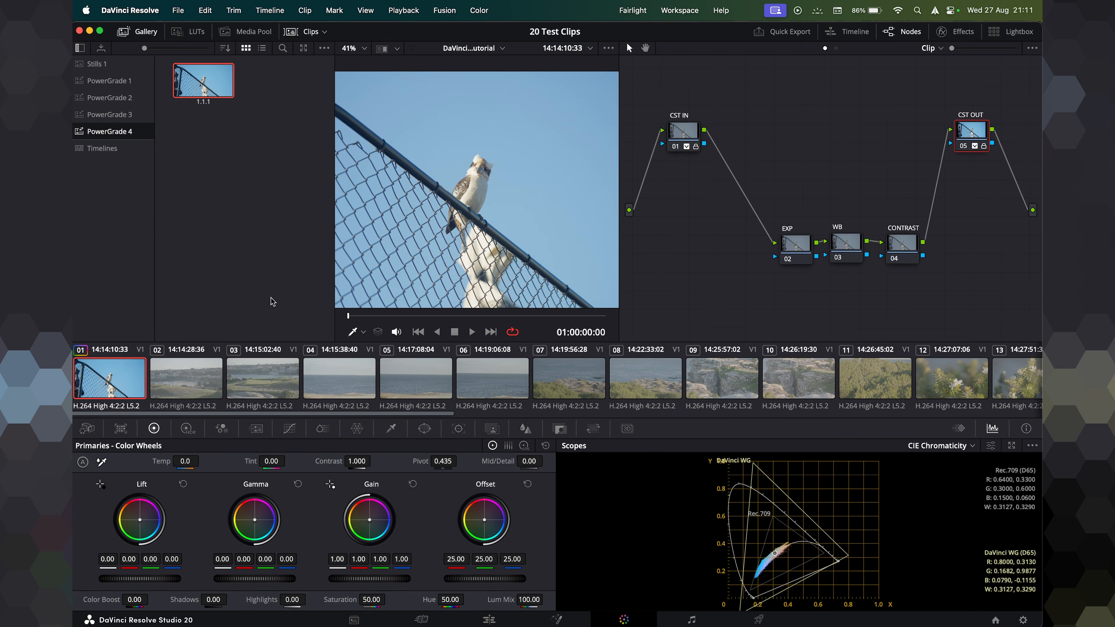
Apply the grabbed still's grade to clips 02 and 03.
click(183, 397)
drag(207, 82, 742, 163)
drag(764, 282, 871, 321)
click(293, 383)
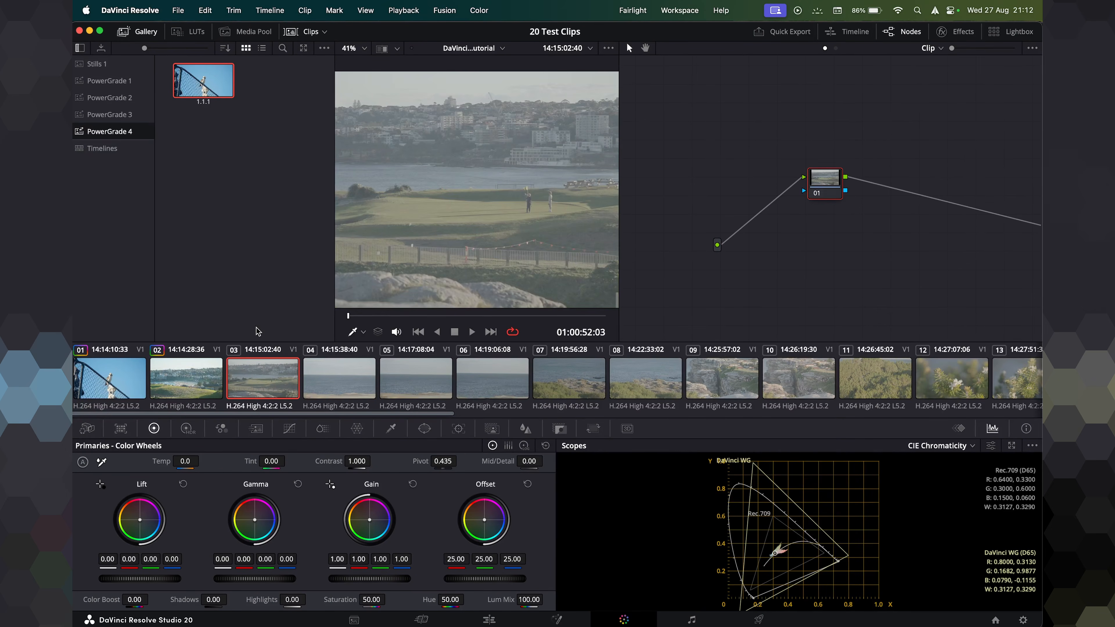
drag(200, 83, 825, 189)
drag(679, 117, 715, 109)
Check clips 04 and 03, then apply the grabbed still's grade to clip 04.
click(319, 376)
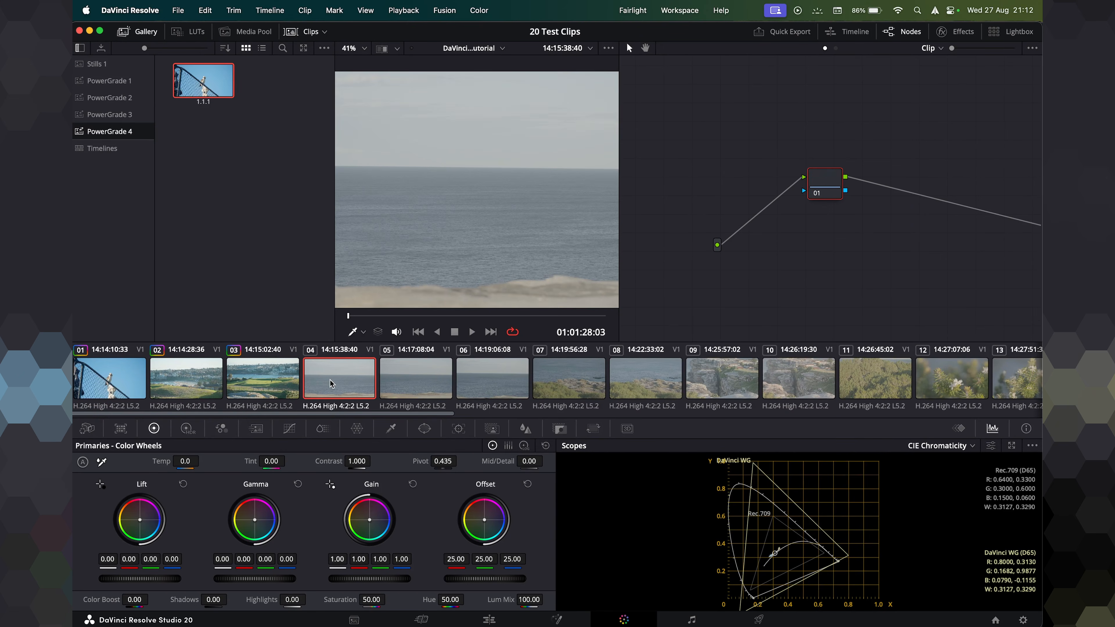
click(256, 398)
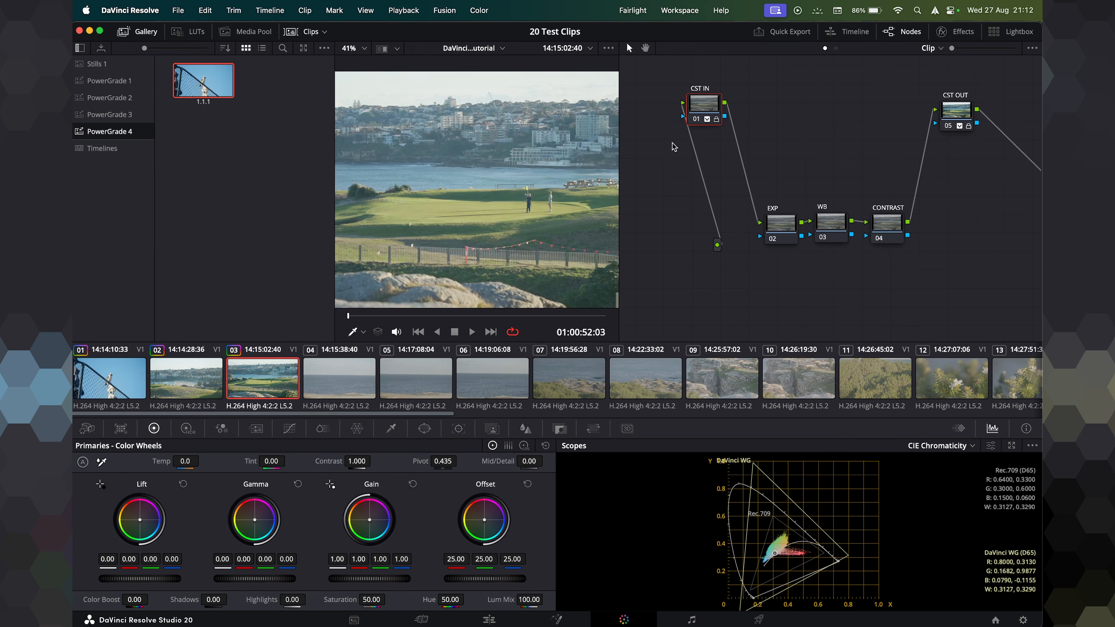
click(352, 379)
drag(210, 88, 815, 194)
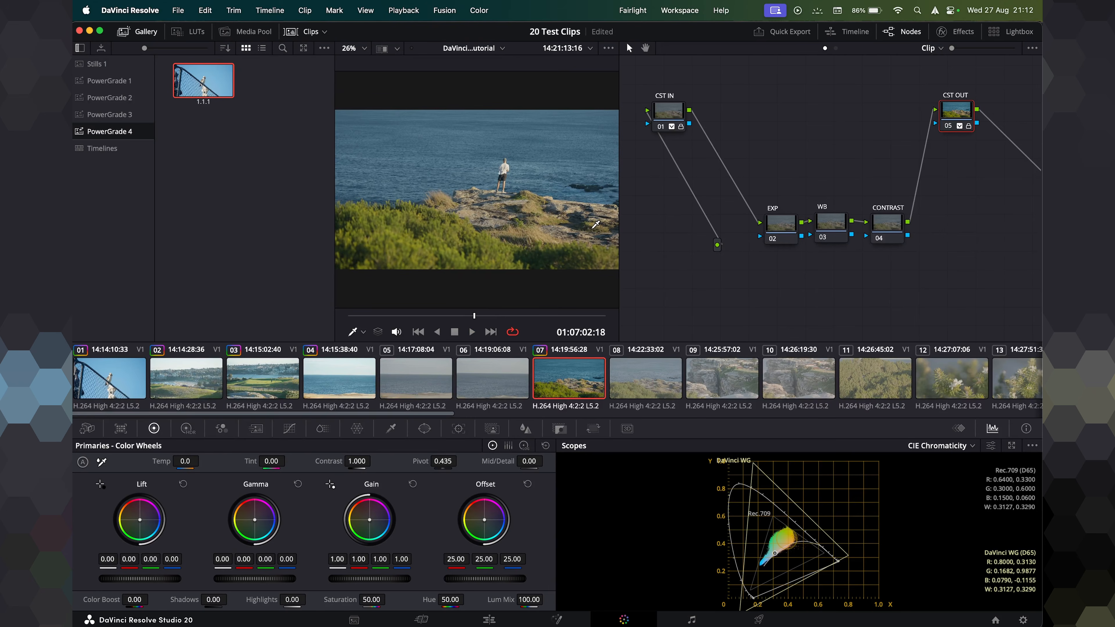
Play back and scrub through clip 07.
drag(665, 124, 681, 124)
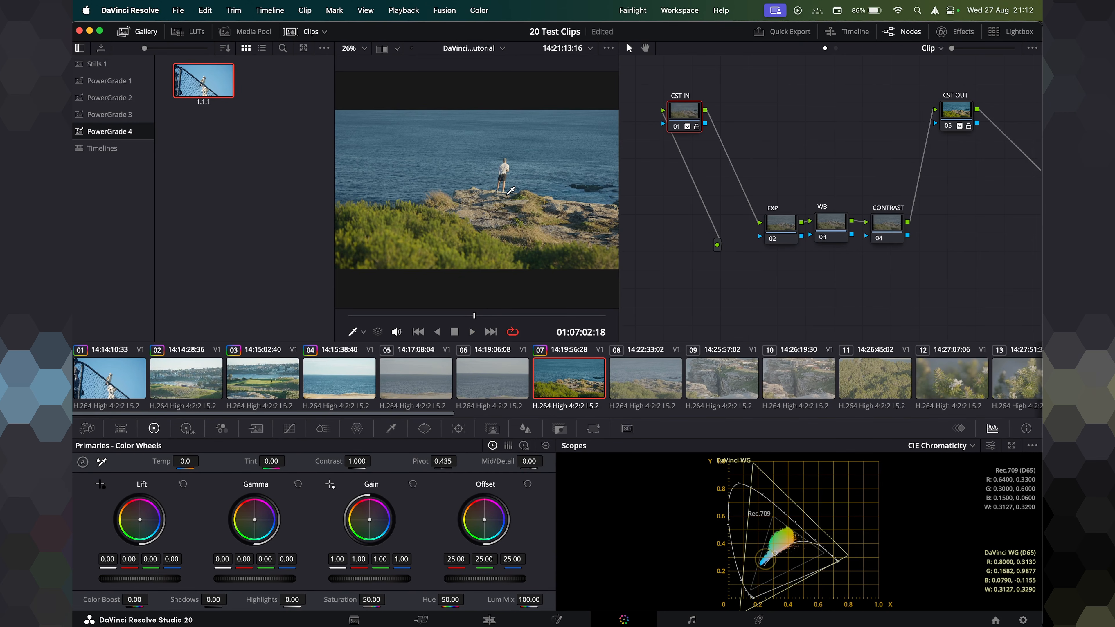
key(space)
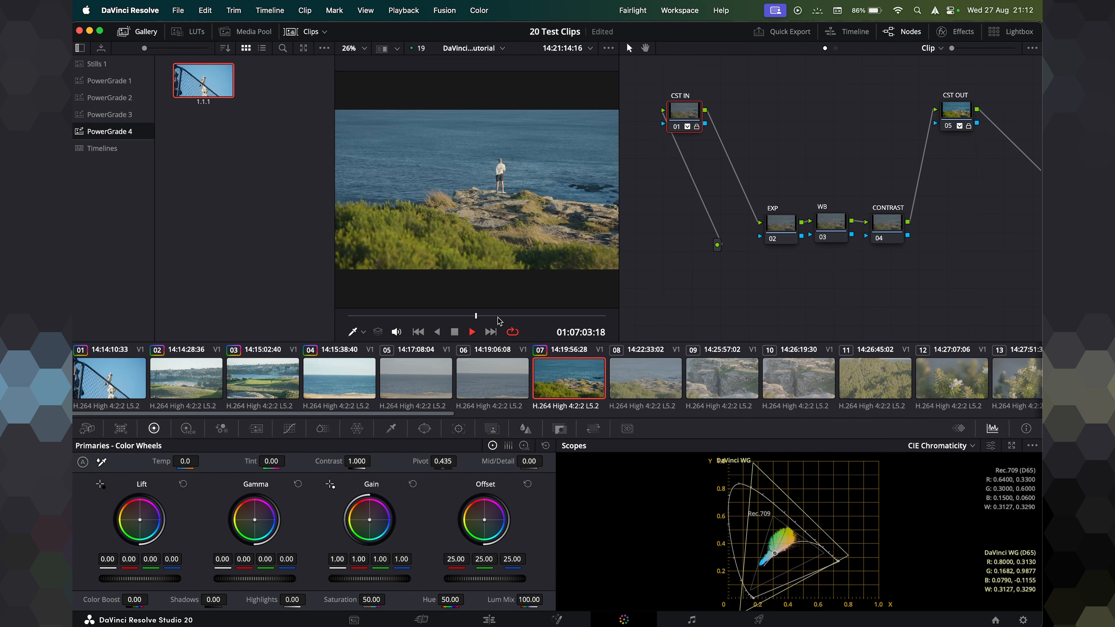
drag(492, 317, 512, 317)
key(space)
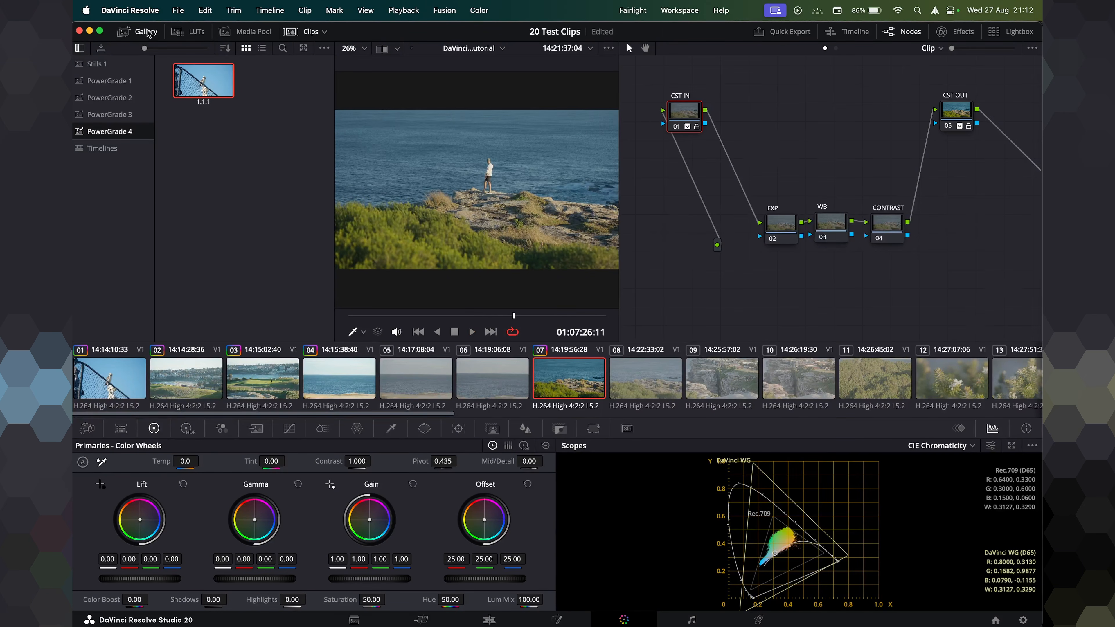
Close the Gallery and rearrange the node tree in the enlarged node editor.
click(139, 31)
drag(897, 273, 551, 70)
drag(871, 285, 522, 62)
drag(812, 93, 905, 149)
click(923, 245)
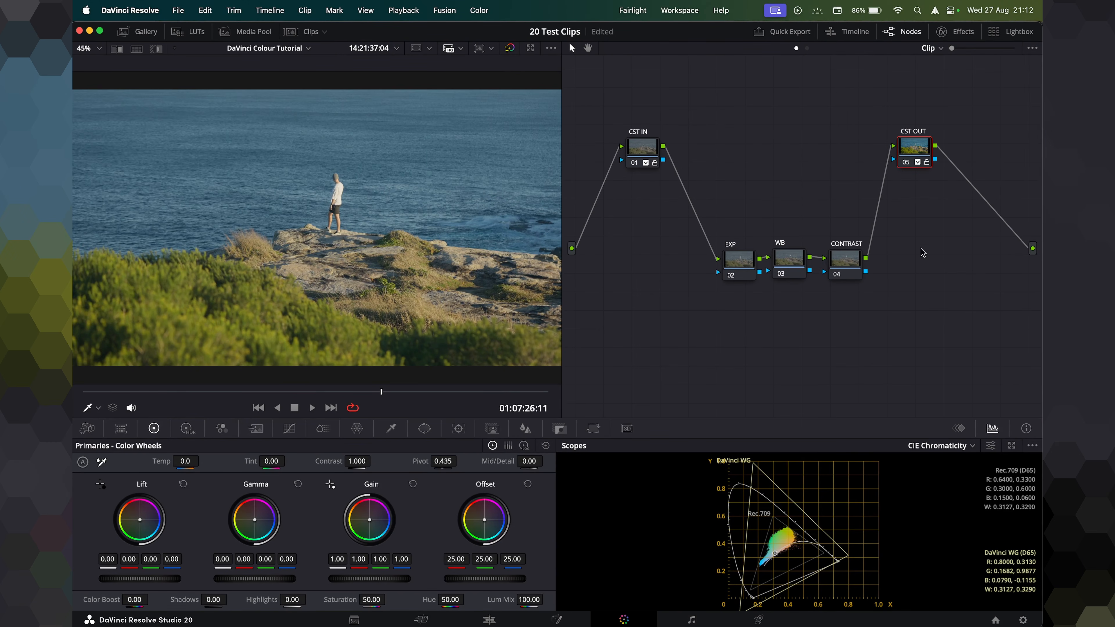
Switch the scopes display to Parade.
click(979, 445)
click(968, 461)
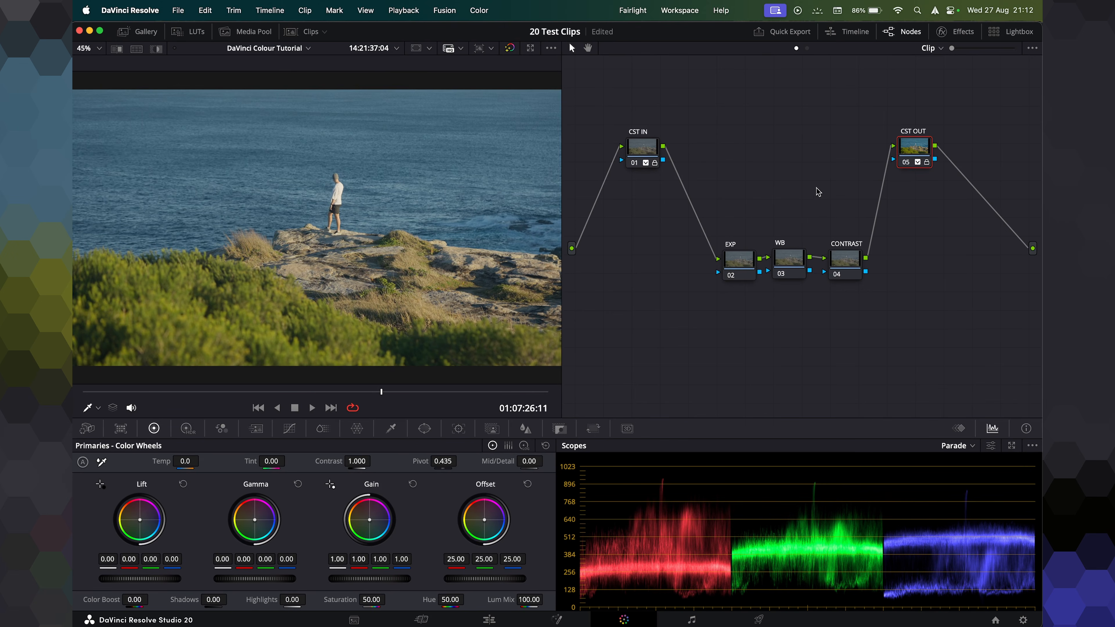
Move the EXP node up beside CST IN and compare the Log, HDR and Primaries color wheel modes.
drag(741, 264, 698, 156)
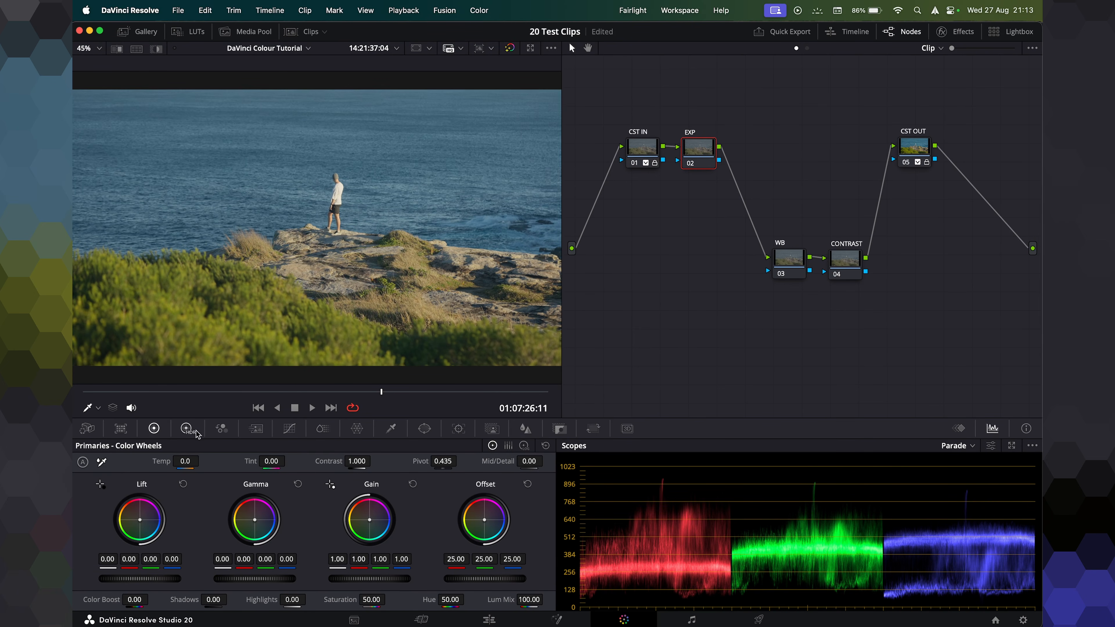
click(528, 447)
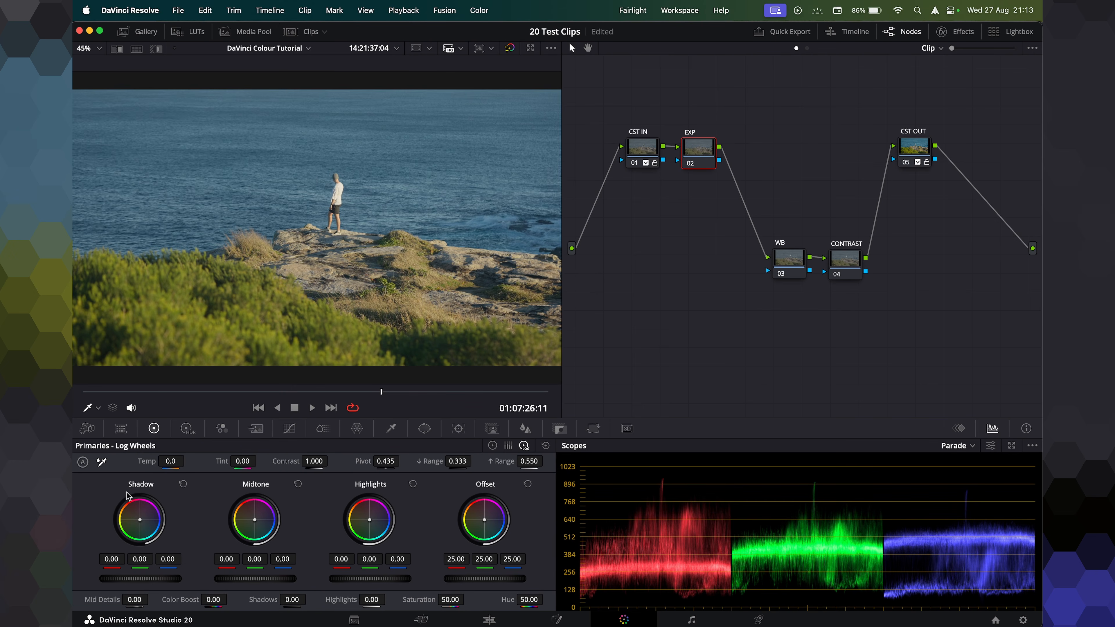
click(186, 428)
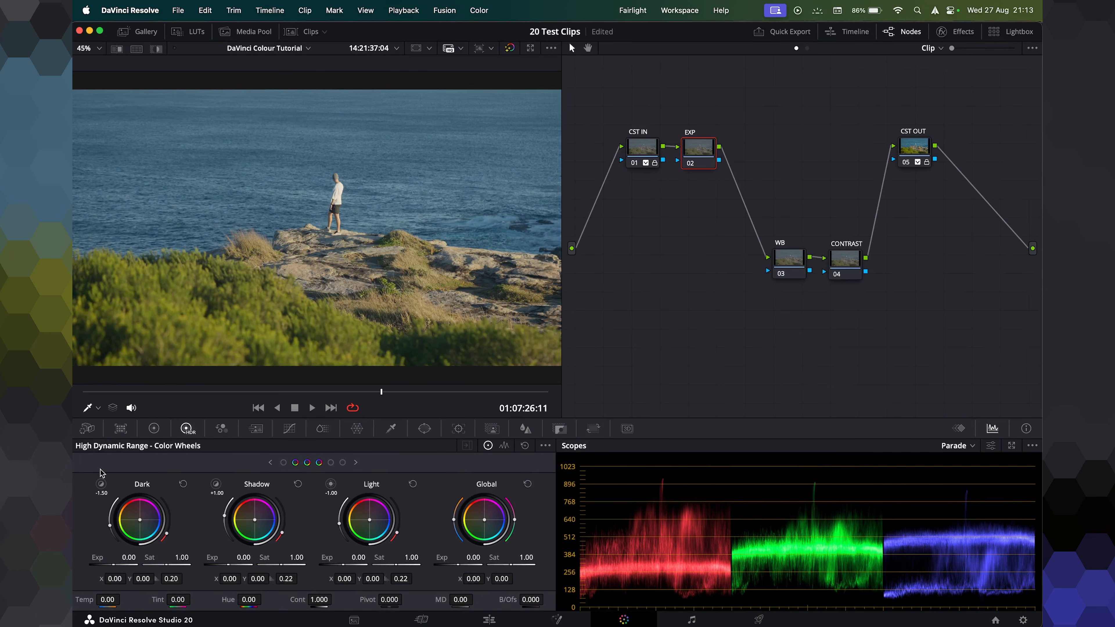
click(154, 429)
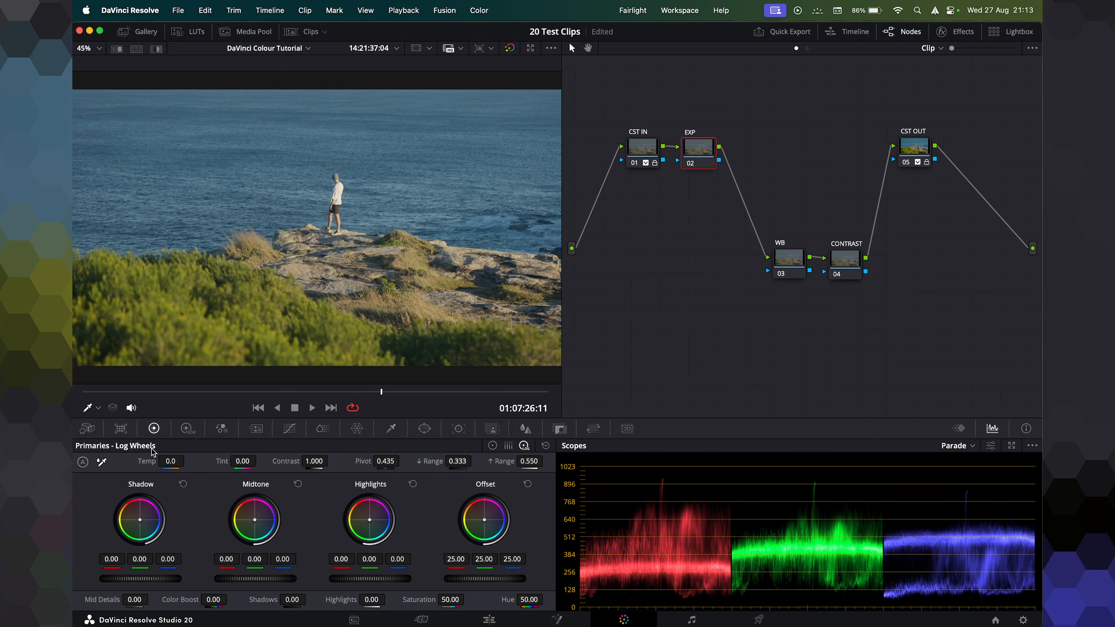
click(493, 445)
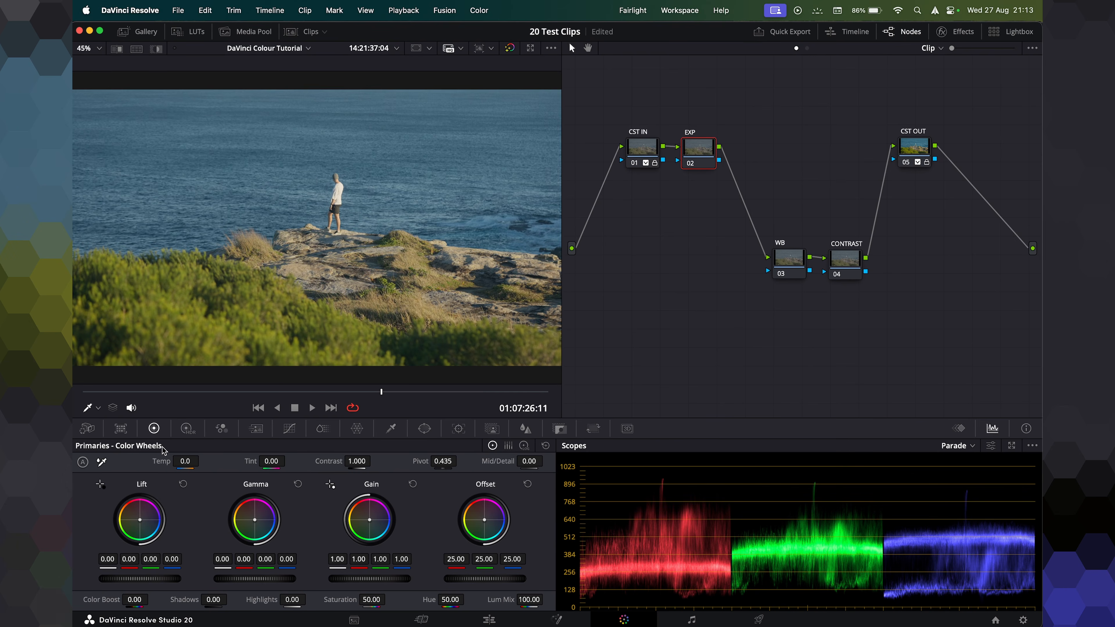
click(188, 429)
click(153, 429)
Nudge the Lift, Gamma and Gain master wheels.
drag(101, 579, 130, 583)
drag(271, 583, 256, 583)
mouse_move(359, 580)
mouse_down()
mouse_move(387, 579)
mouse_move(375, 579)
mouse_up()
Switch between the Log, HDR and Primaries wheel modes.
click(525, 447)
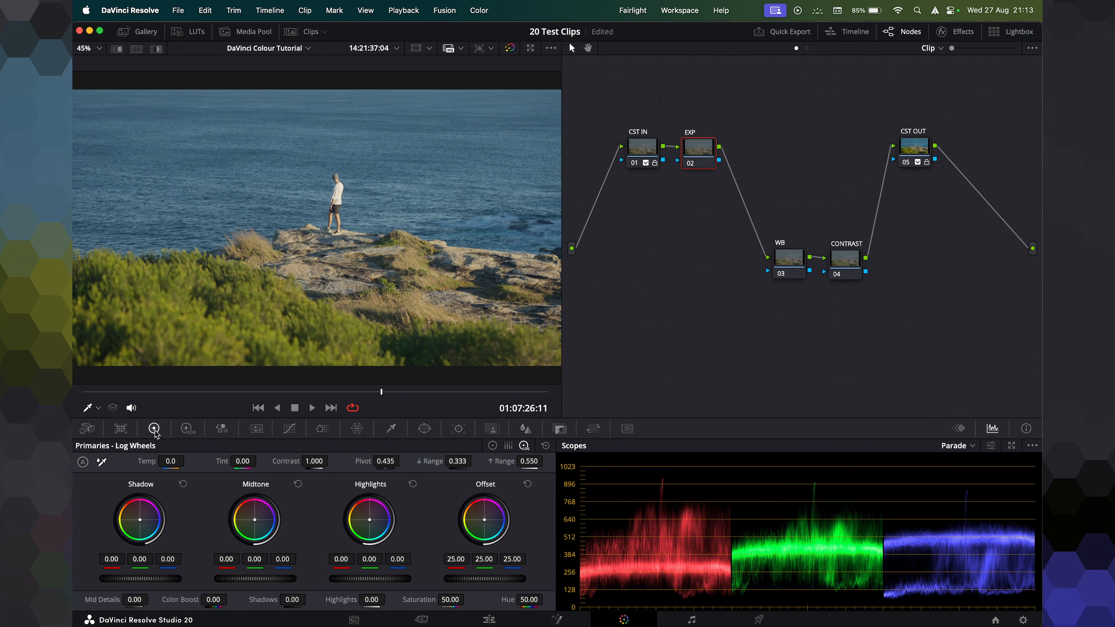
click(186, 428)
click(154, 429)
click(489, 620)
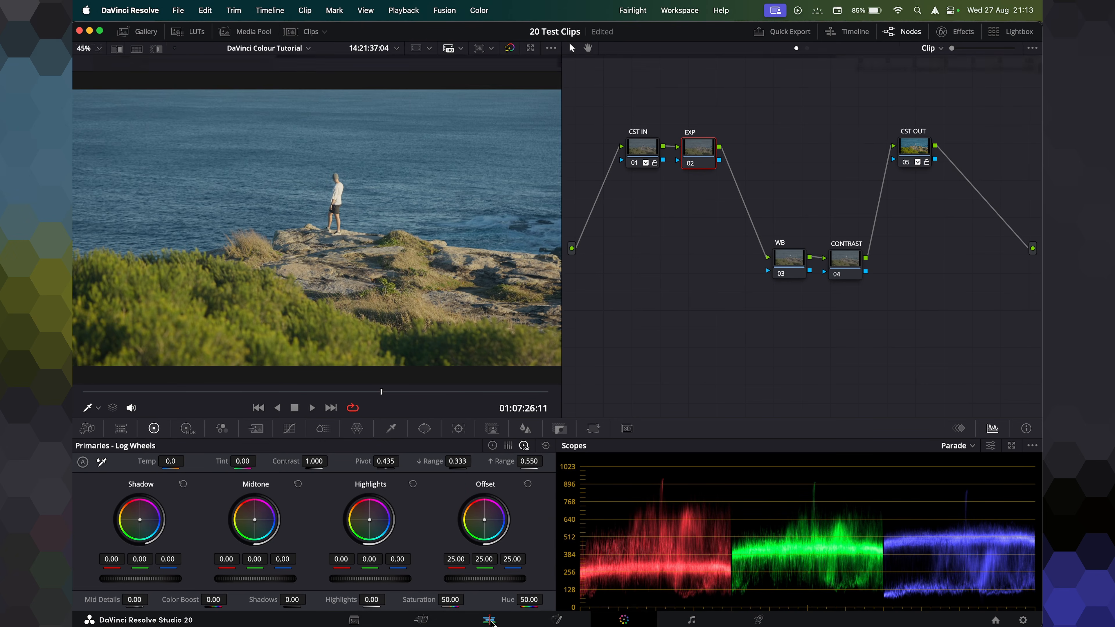
Open the grayscale ramp test clip and reposition its single node in the node graph.
click(172, 31)
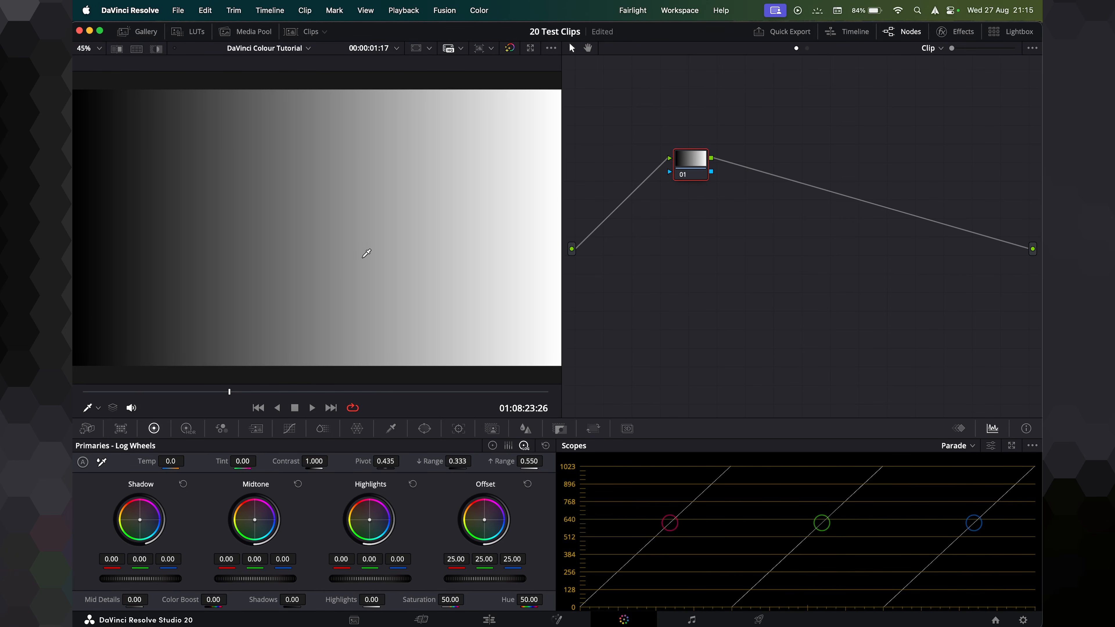
drag(698, 165, 769, 185)
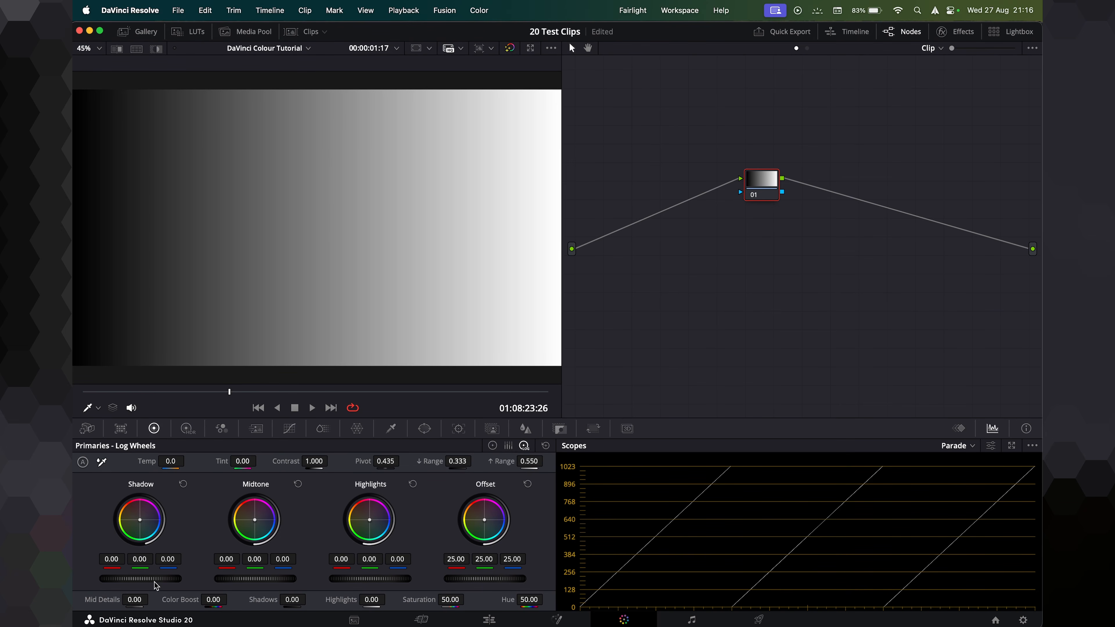
Try adjusting the Shadow master wheel in Log mode on the ramp, then reset the wheels.
drag(150, 583, 196, 583)
mouse_move(141, 578)
mouse_down()
mouse_move(79, 578)
mouse_move(156, 578)
mouse_move(96, 578)
mouse_move(141, 578)
mouse_up()
mouse_move(141, 578)
mouse_down()
mouse_move(127, 579)
mouse_move(159, 579)
mouse_up()
click(546, 445)
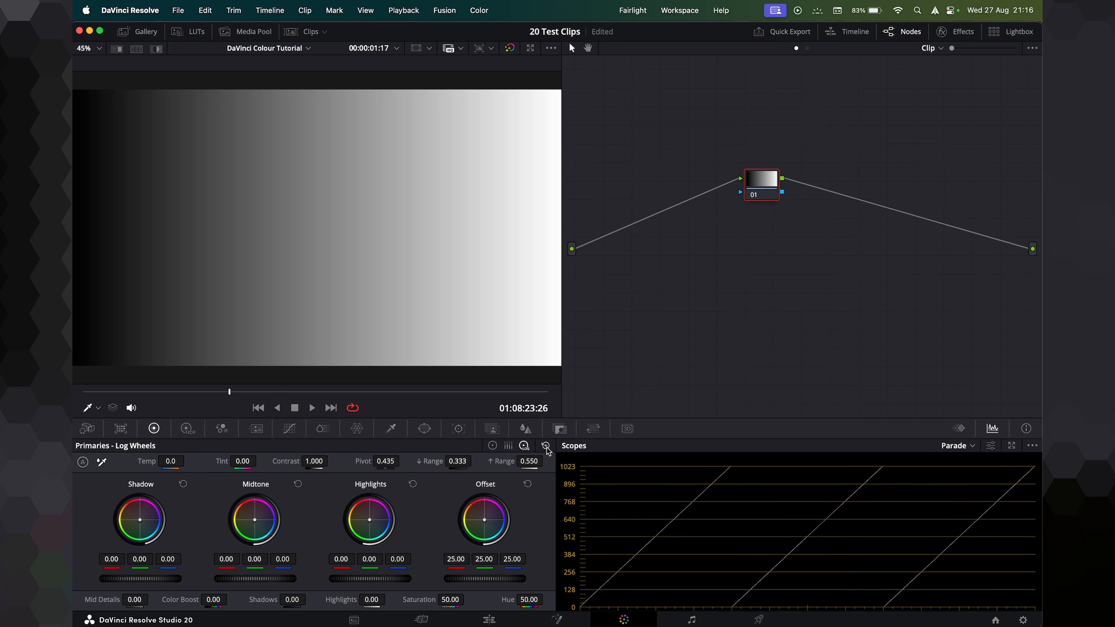
Switch to Primaries Color Wheels and raise the Lift master wheel to 0.01.
click(493, 445)
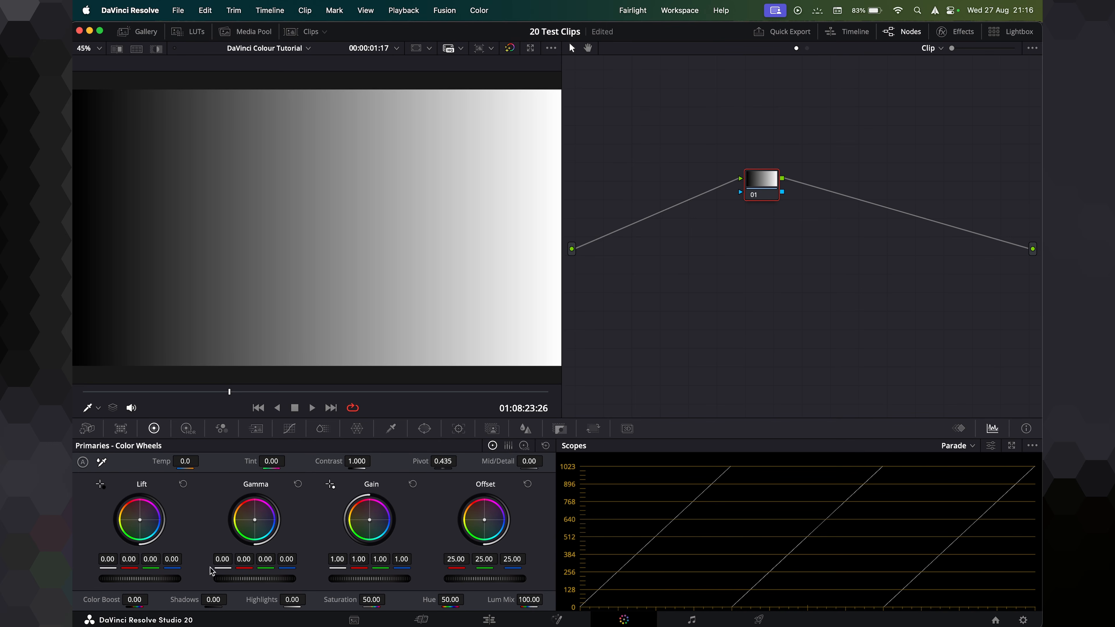
mouse_move(139, 579)
mouse_down()
mouse_move(57, 579)
mouse_move(127, 582)
mouse_up()
mouse_move(131, 579)
mouse_down()
mouse_move(176, 579)
mouse_move(96, 579)
mouse_move(138, 582)
mouse_up()
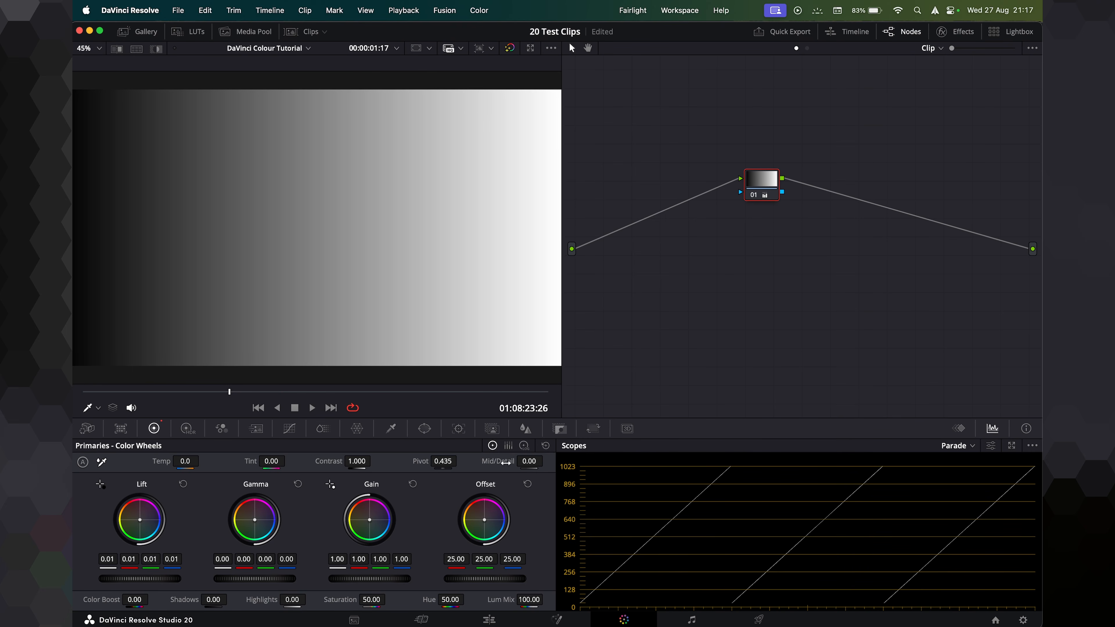
Lower the Log Shadow and Highlights master wheels to -0.06 and -0.14, then reset them.
click(524, 446)
mouse_move(140, 579)
mouse_down()
mouse_move(125, 579)
mouse_move(154, 579)
mouse_move(127, 579)
mouse_move(138, 579)
mouse_up()
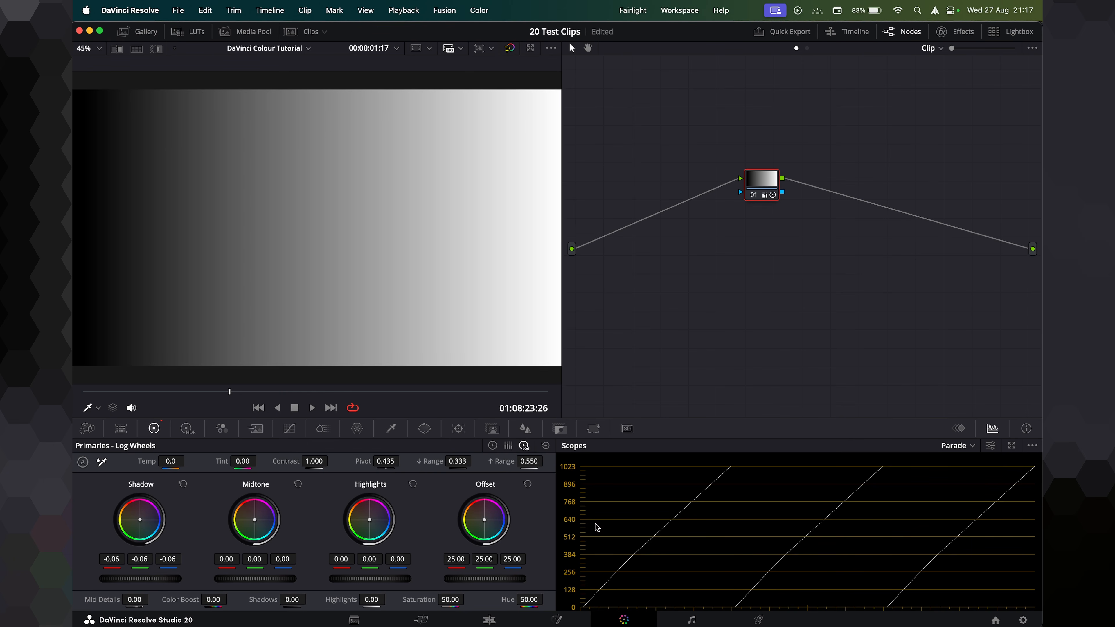
mouse_move(370, 579)
mouse_down()
mouse_move(415, 579)
mouse_move(356, 582)
mouse_up()
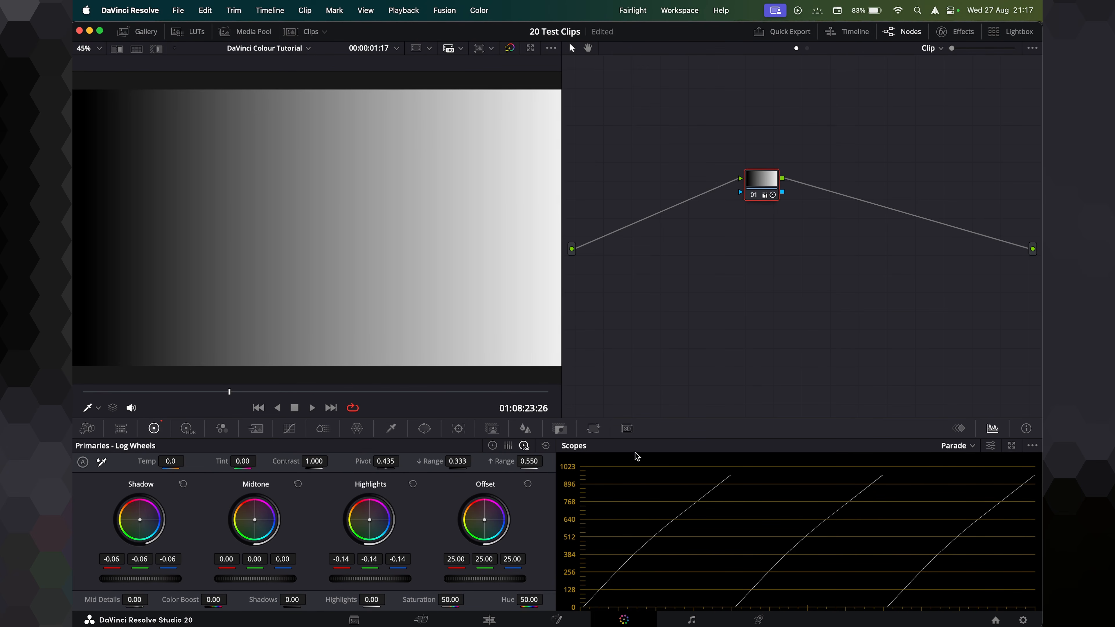
click(545, 445)
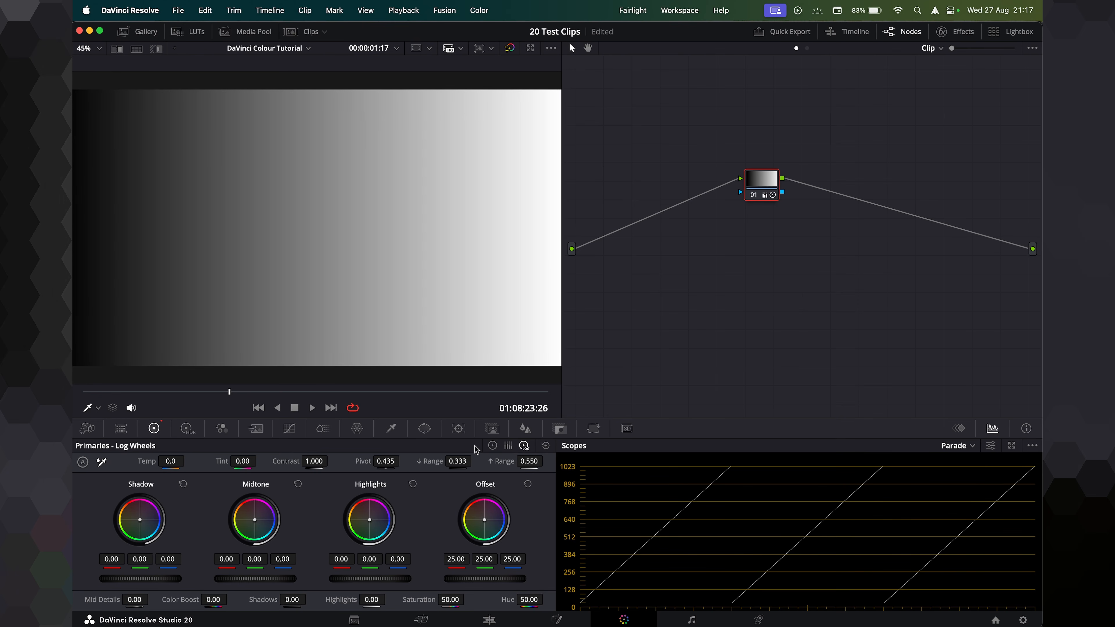
Lower the Gain master wheel to 0.98 in Color Wheels mode, then reset the wheels.
click(492, 445)
mouse_move(369, 579)
mouse_down()
mouse_move(384, 579)
mouse_move(333, 579)
mouse_move(402, 579)
mouse_move(370, 582)
mouse_up()
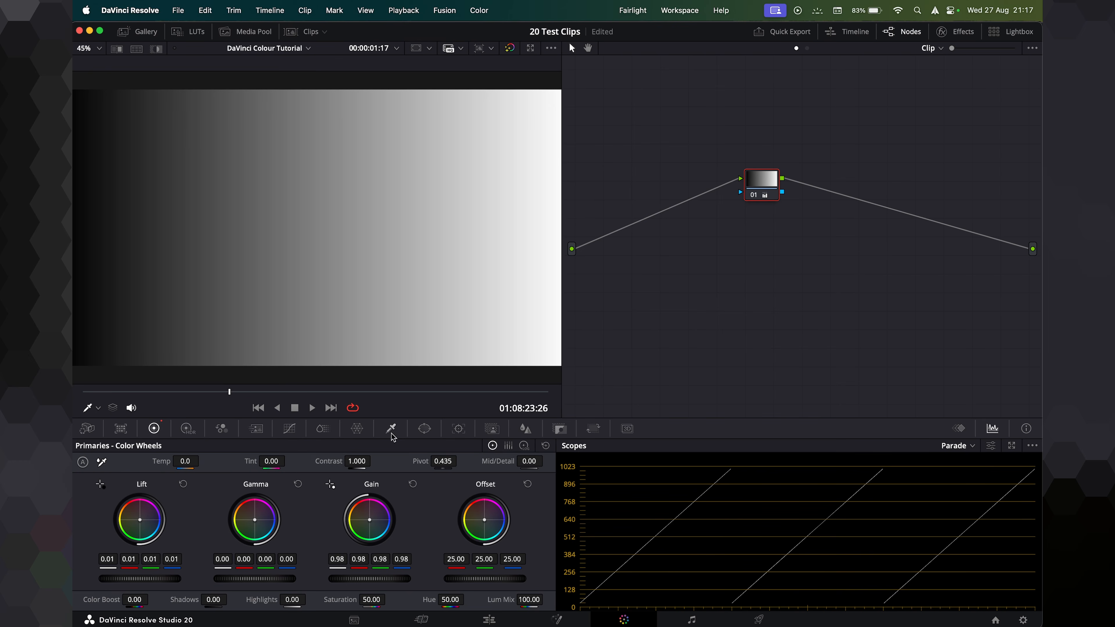
click(546, 446)
Switch to HDR wheels and lower the Shadow exposure to -0.82 and the Dark exposure to -0.87.
click(186, 430)
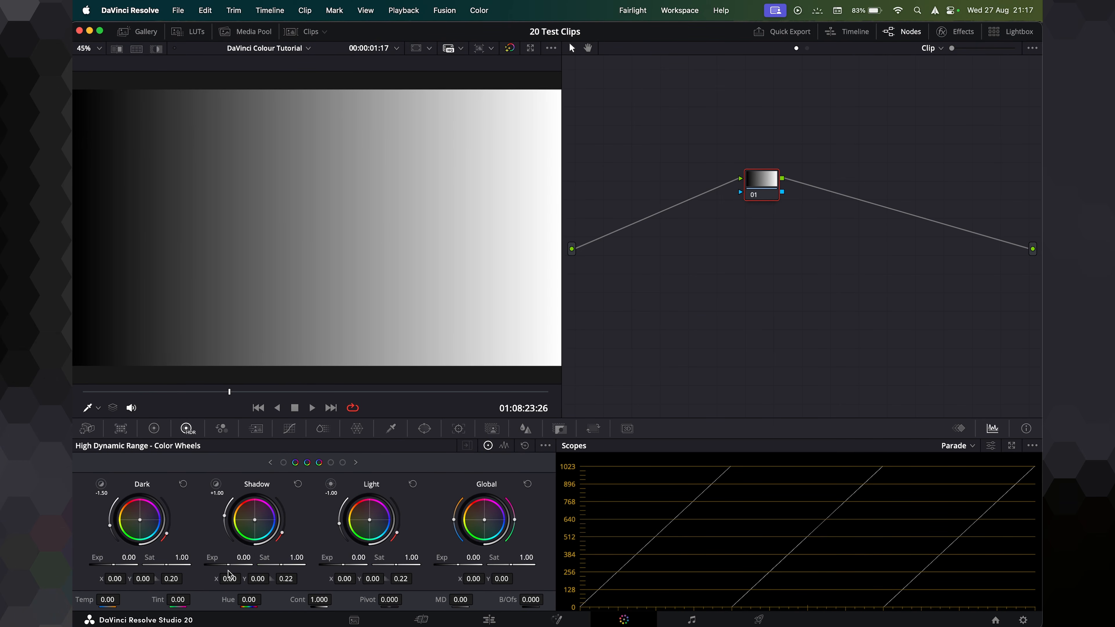
drag(242, 557, 206, 557)
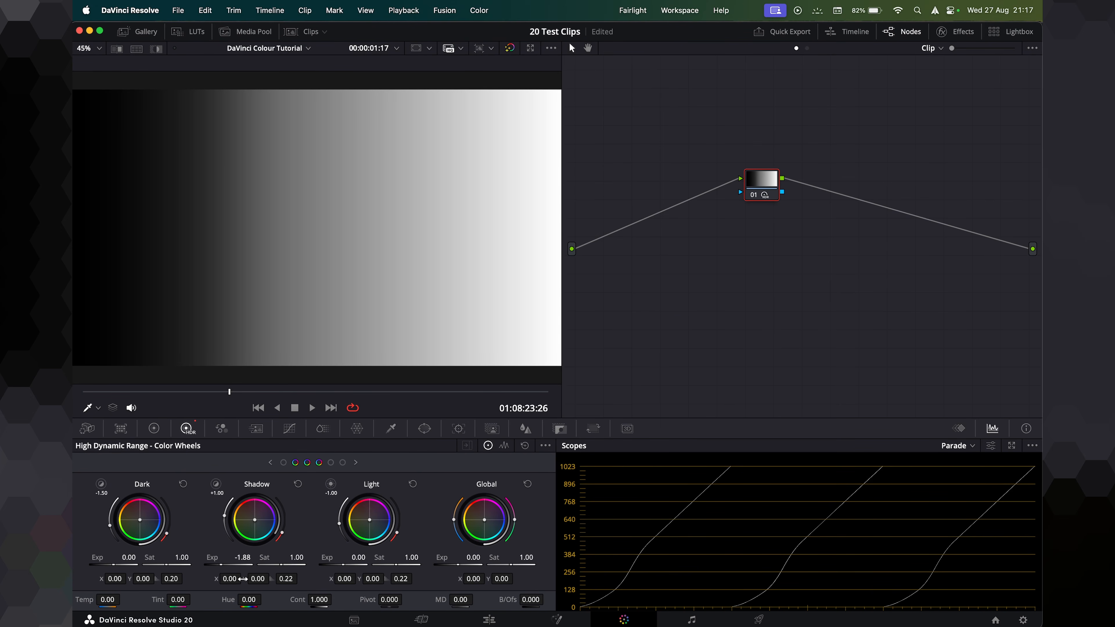
drag(204, 557, 217, 563)
mouse_move(110, 558)
mouse_down()
mouse_move(81, 559)
mouse_move(110, 565)
mouse_up()
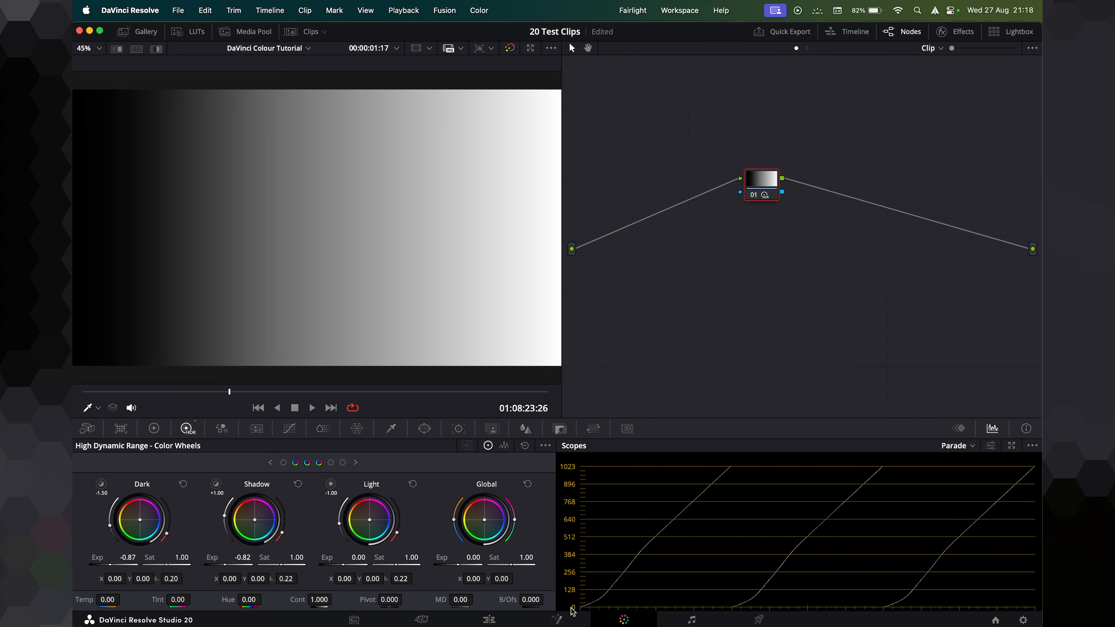
Switch to Primaries wheels and adjust the Lift master wheel to 0.01.
click(154, 428)
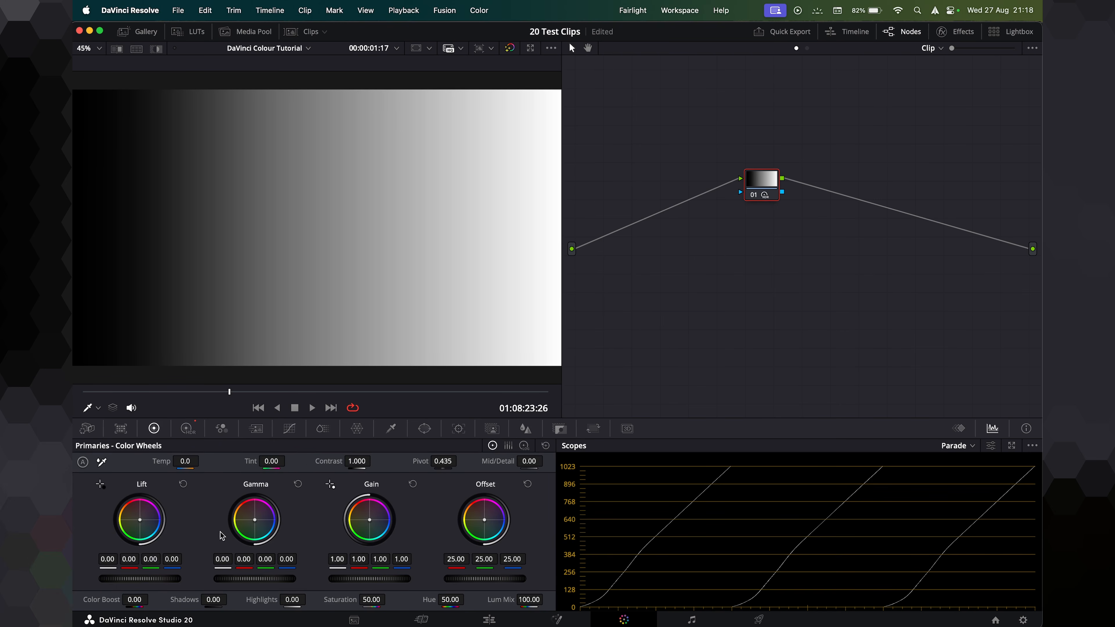
drag(149, 582, 108, 582)
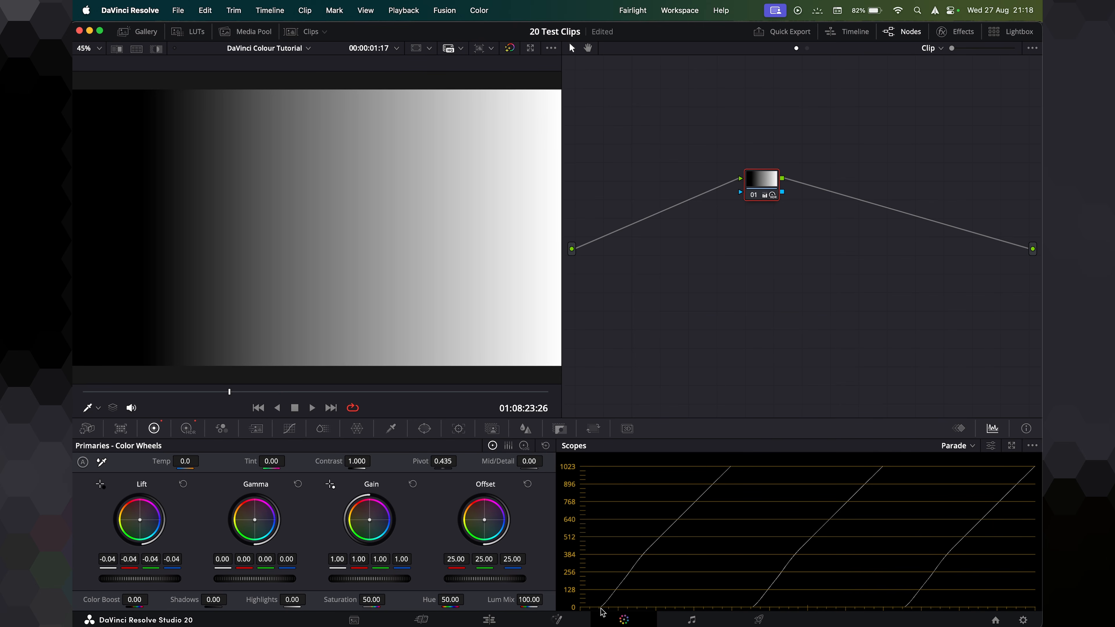
drag(126, 578, 139, 579)
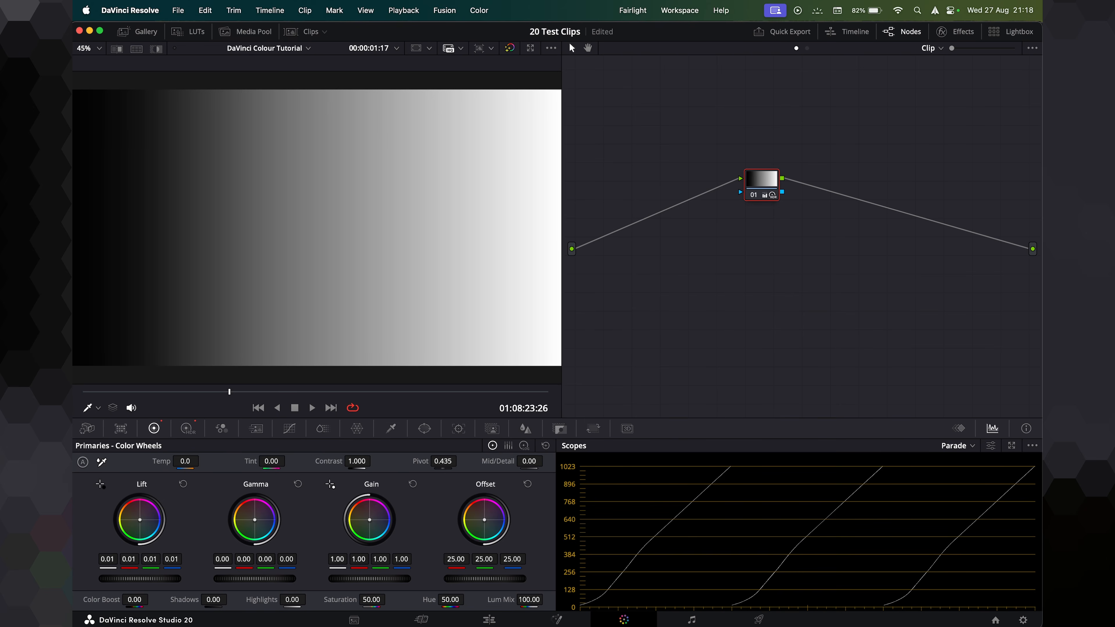
Lower the HDR Dark and Light exposures to -1.48 and -1.09, then reset the HDR and Primaries wheels.
click(187, 428)
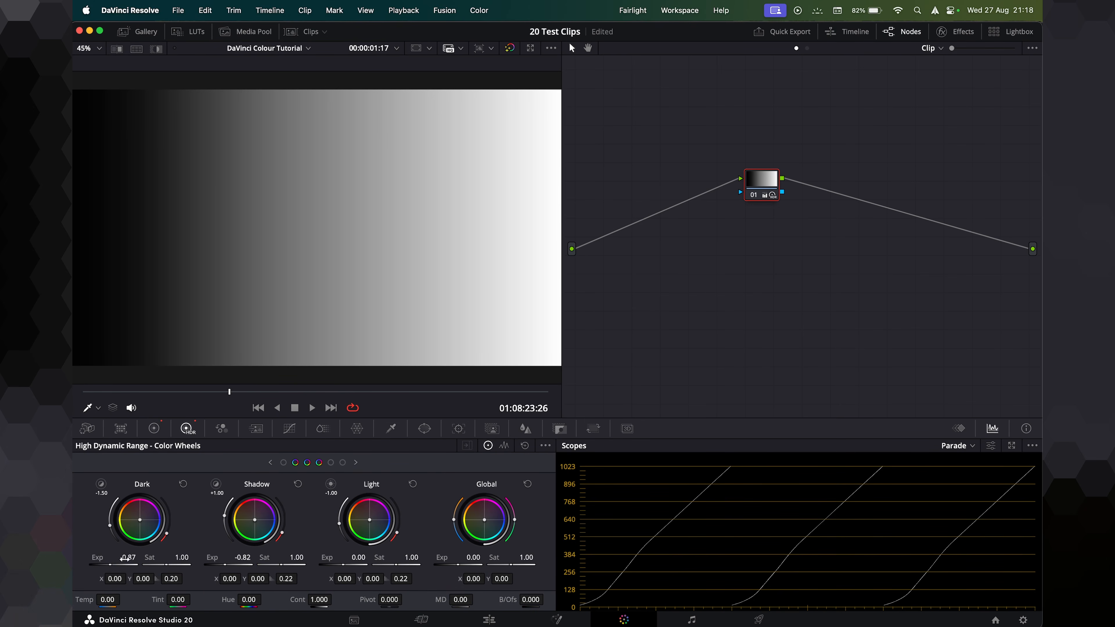
mouse_move(128, 557)
mouse_down()
mouse_move(93, 558)
mouse_move(121, 557)
mouse_up()
drag(343, 563, 320, 563)
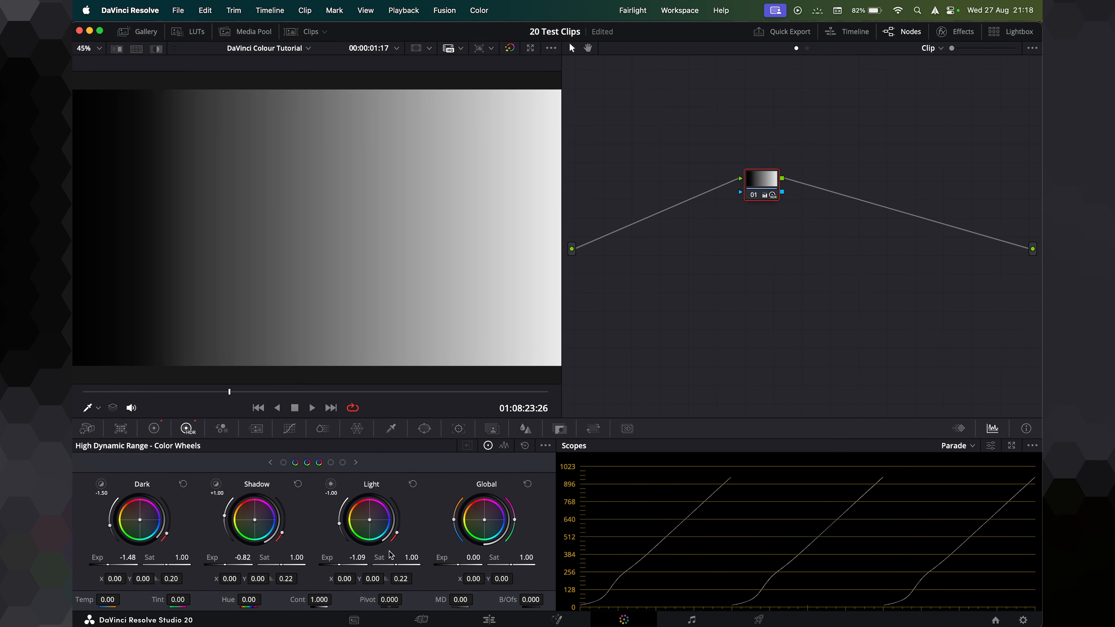
click(525, 445)
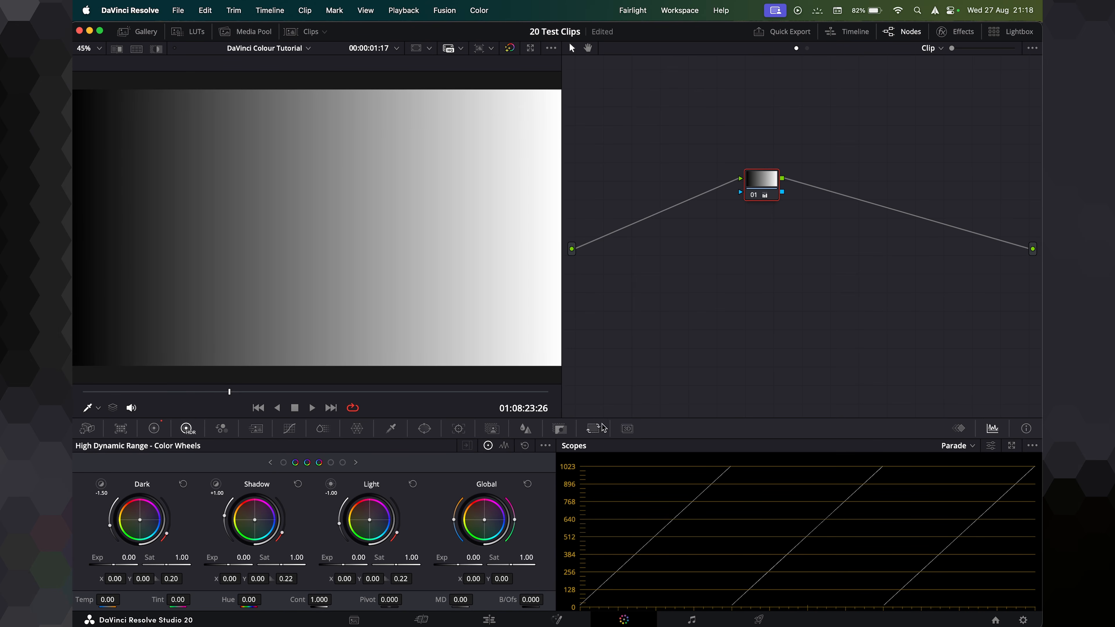
click(155, 429)
click(546, 446)
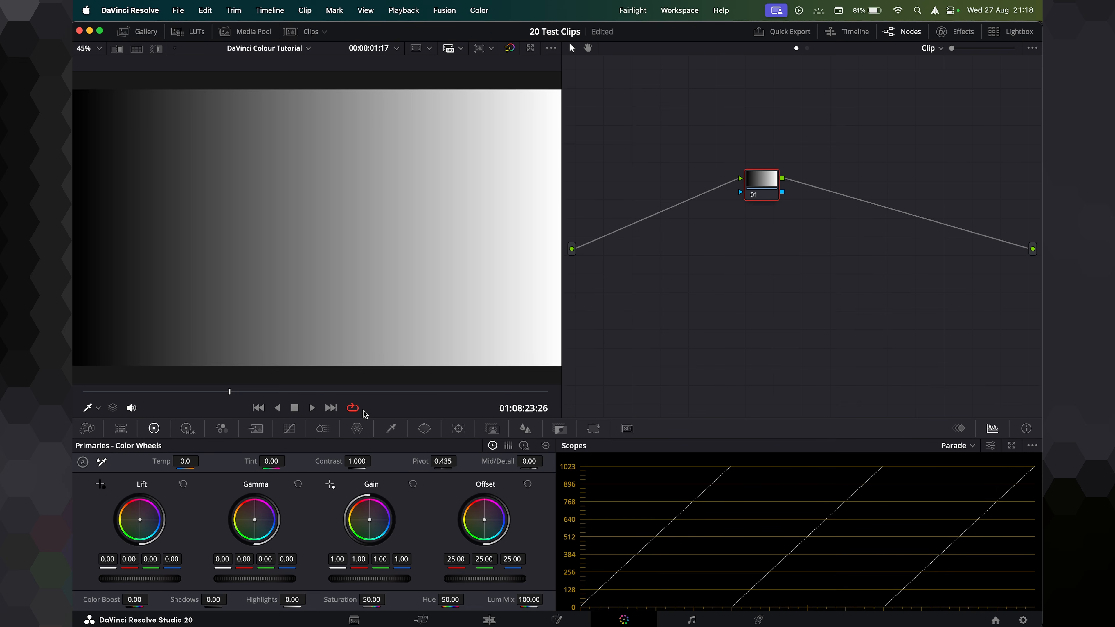
Return to the landscape clip and zoom the viewer in and out to inspect the image.
click(489, 619)
drag(464, 443, 282, 443)
key(super+minus)
key(super+minus)
key(super+minus)
key(super+minus)
key(super+minus)
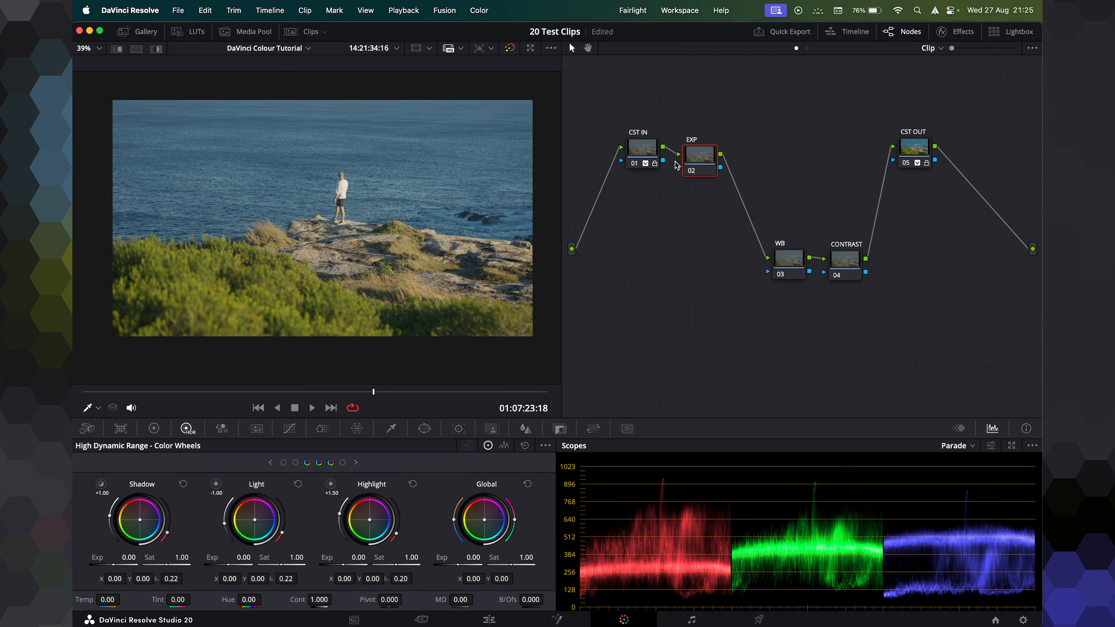
scroll(340, 181, up, 5)
scroll(339, 180, up, 6)
drag(369, 208, 329, 205)
scroll(330, 204, down, 7)
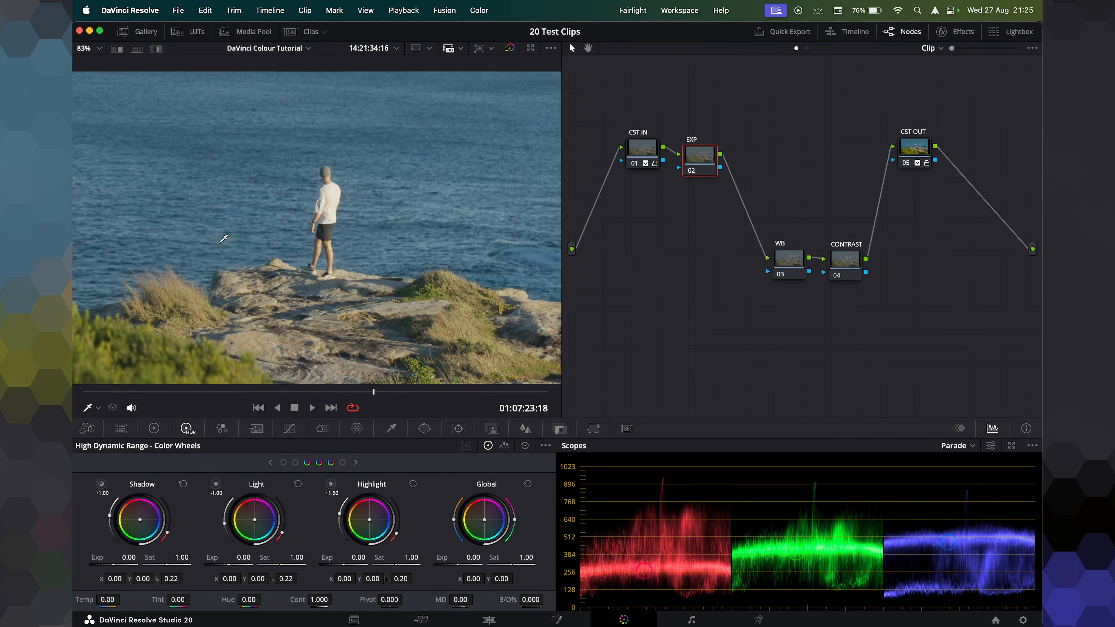
scroll(224, 239, down, 8)
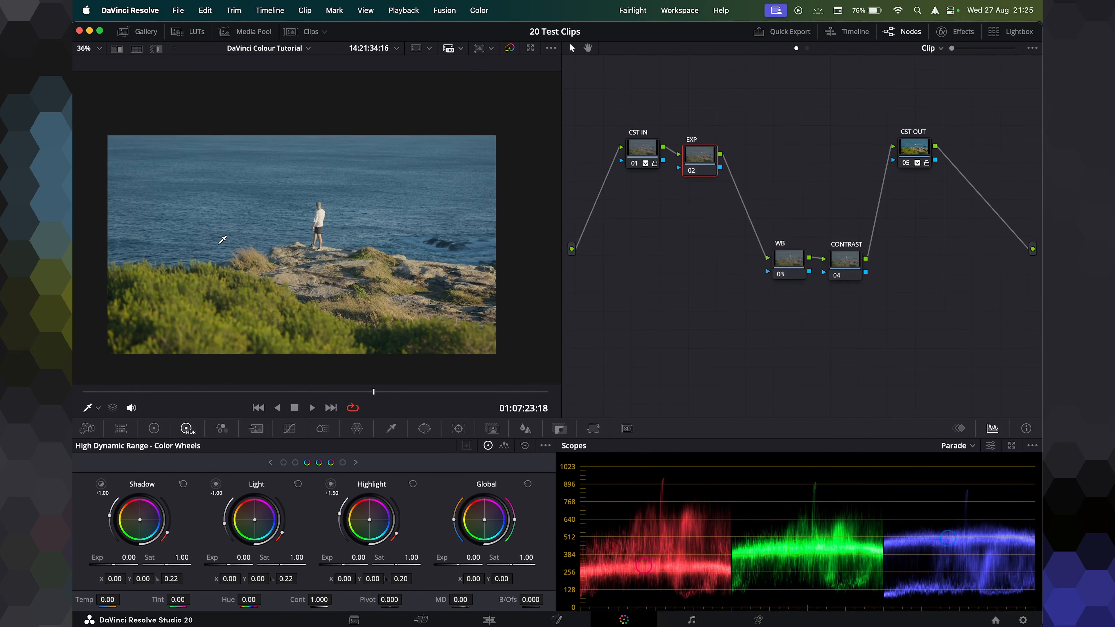
scroll(222, 240, up, 4)
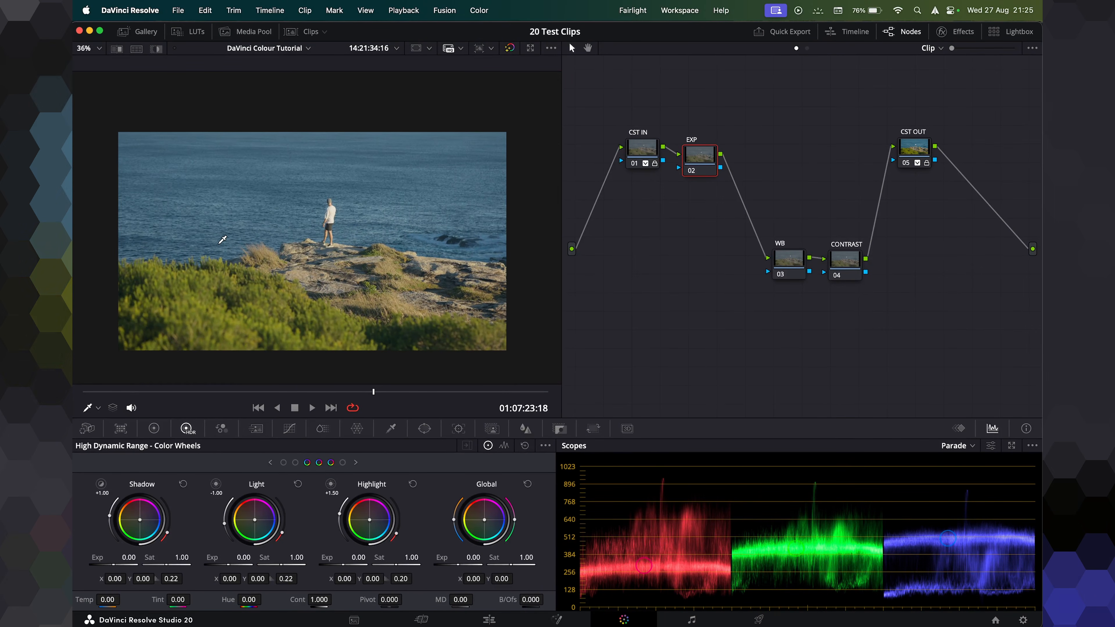
scroll(224, 242, down, 3)
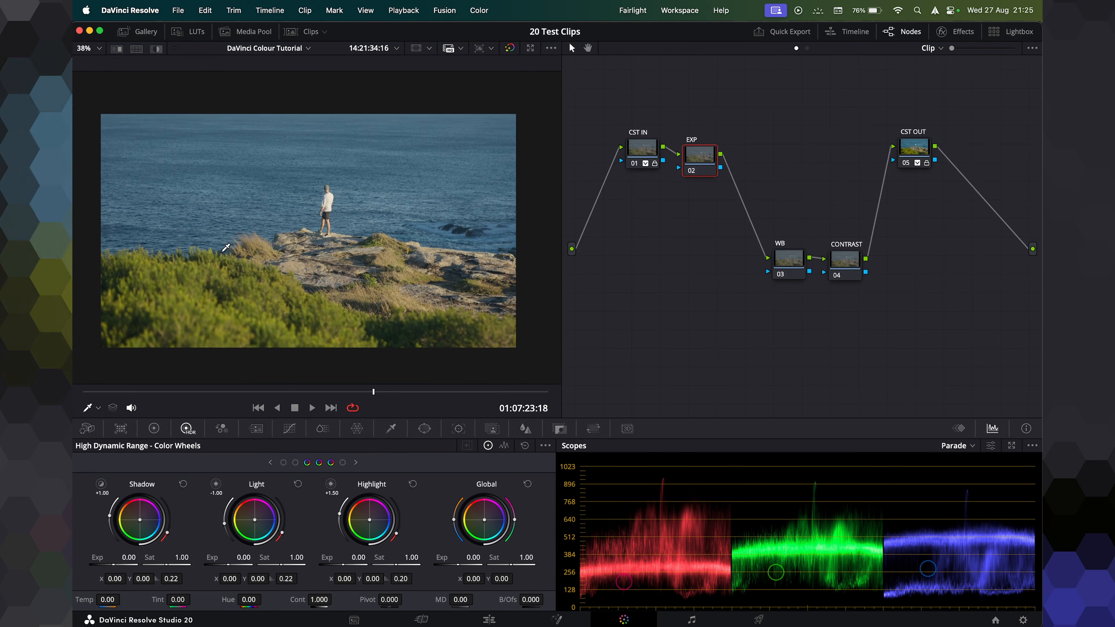
scroll(226, 248, left, 1)
scroll(226, 248, right, 1)
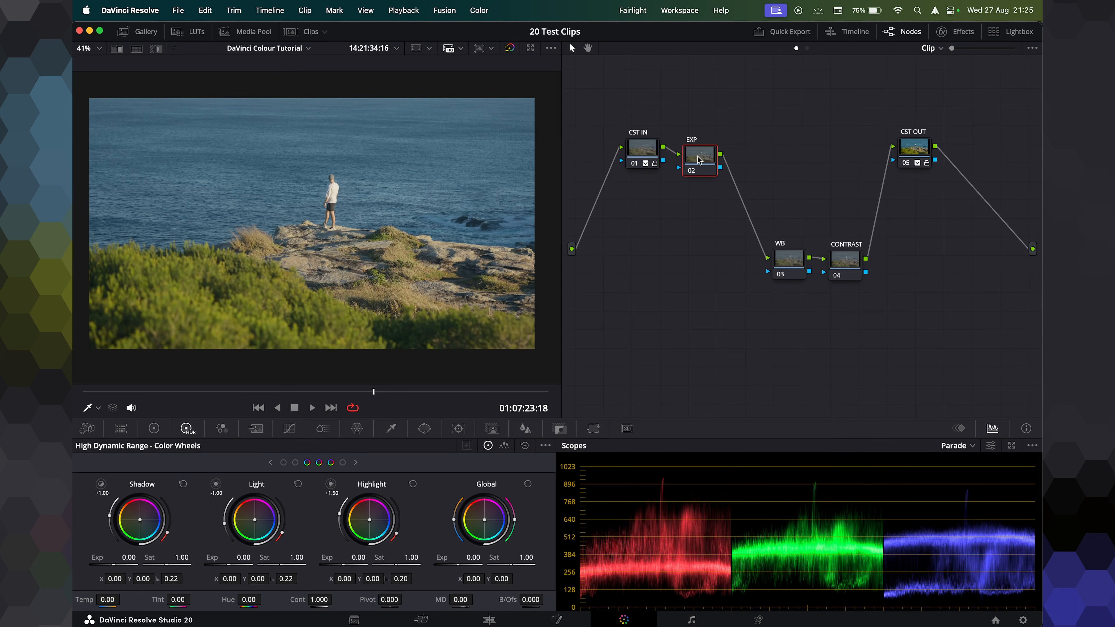
Select the EXP node and raise the Gamma master wheel to 0.04 in Primaries mode.
drag(699, 160, 701, 151)
click(153, 428)
drag(222, 582, 246, 582)
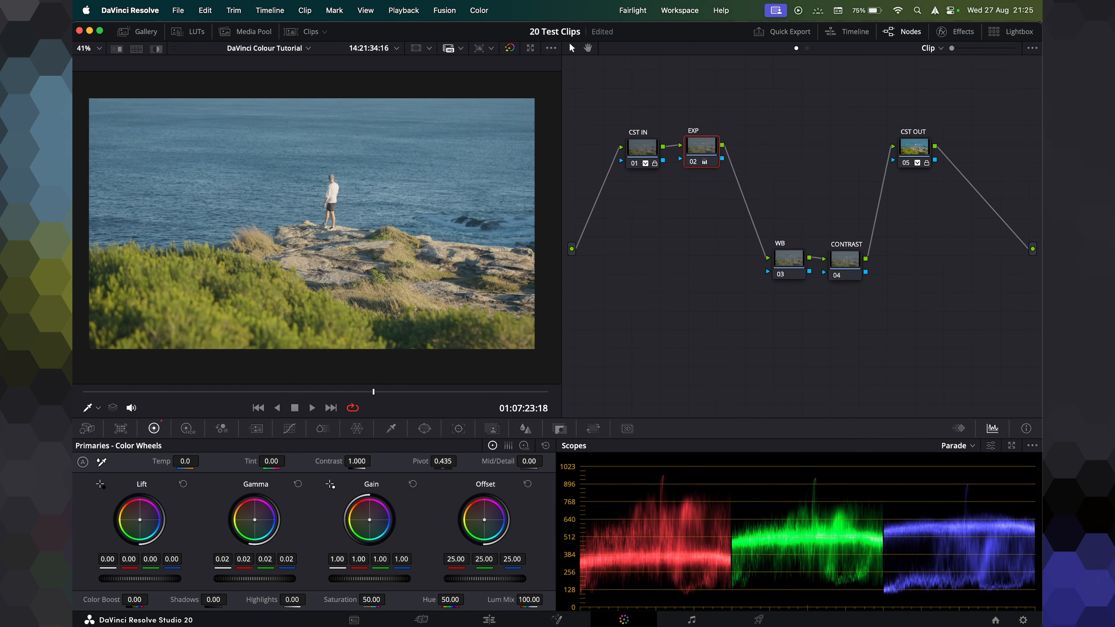
drag(254, 579, 257, 579)
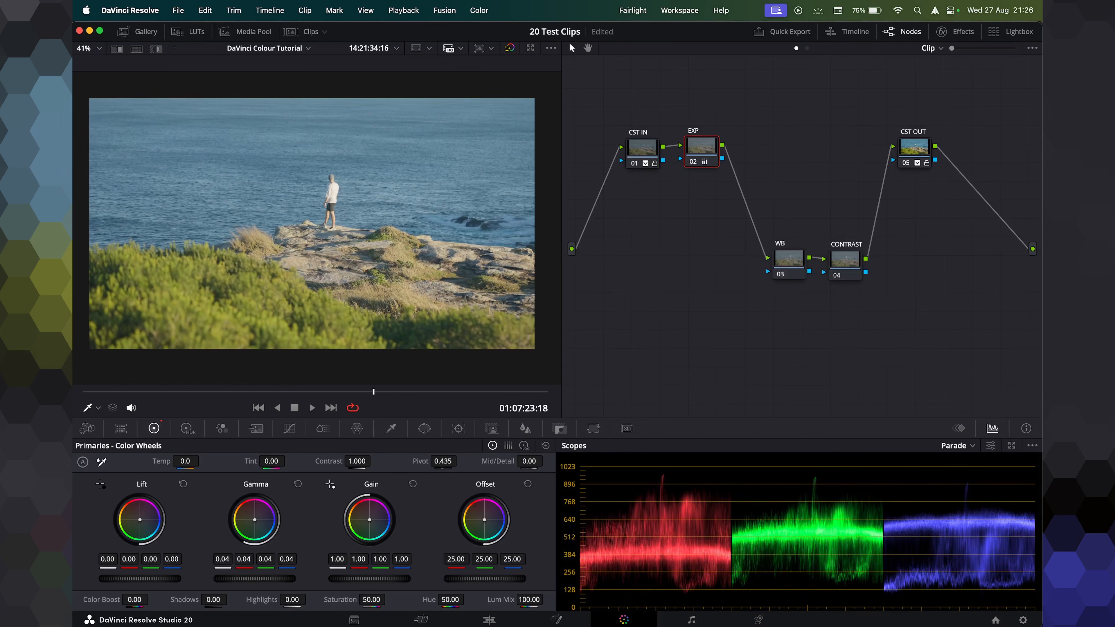
Switch to HDR wheels and toggle the EXP node on and off to compare the grade.
click(188, 429)
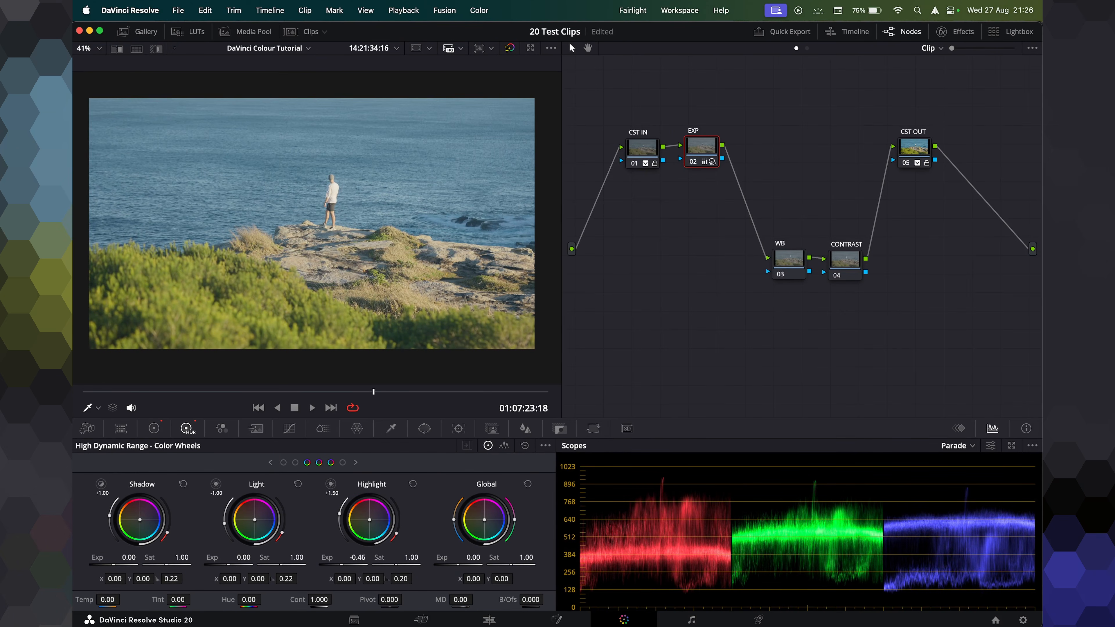
key(super+d)
key(super+d)
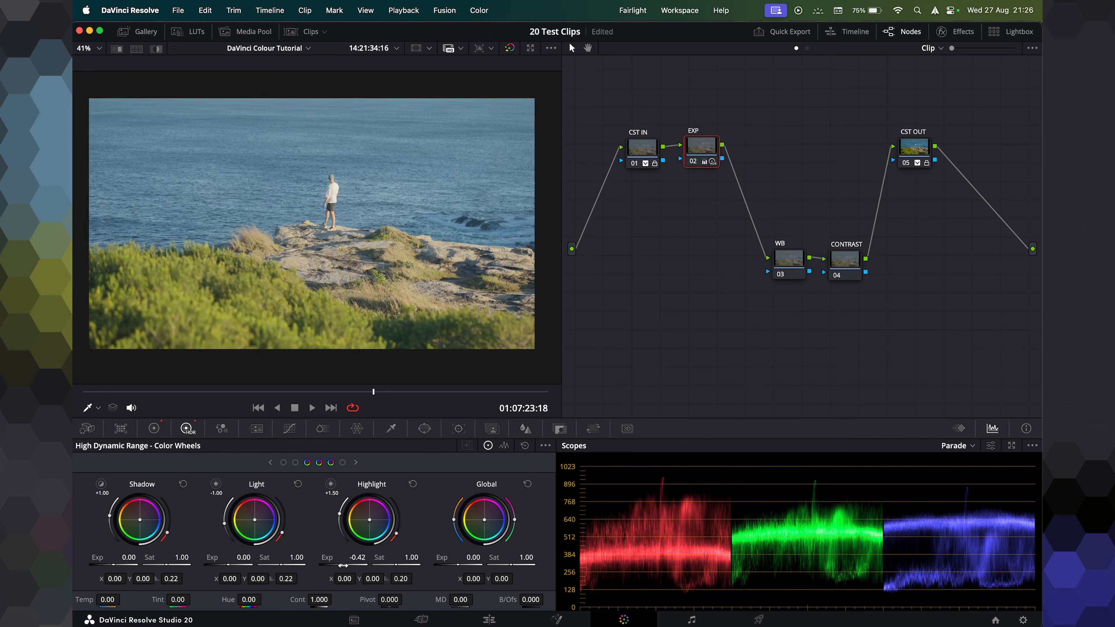
key(super+d)
key(super+d)
key(super+d)
key(super+d)
key(super+d)
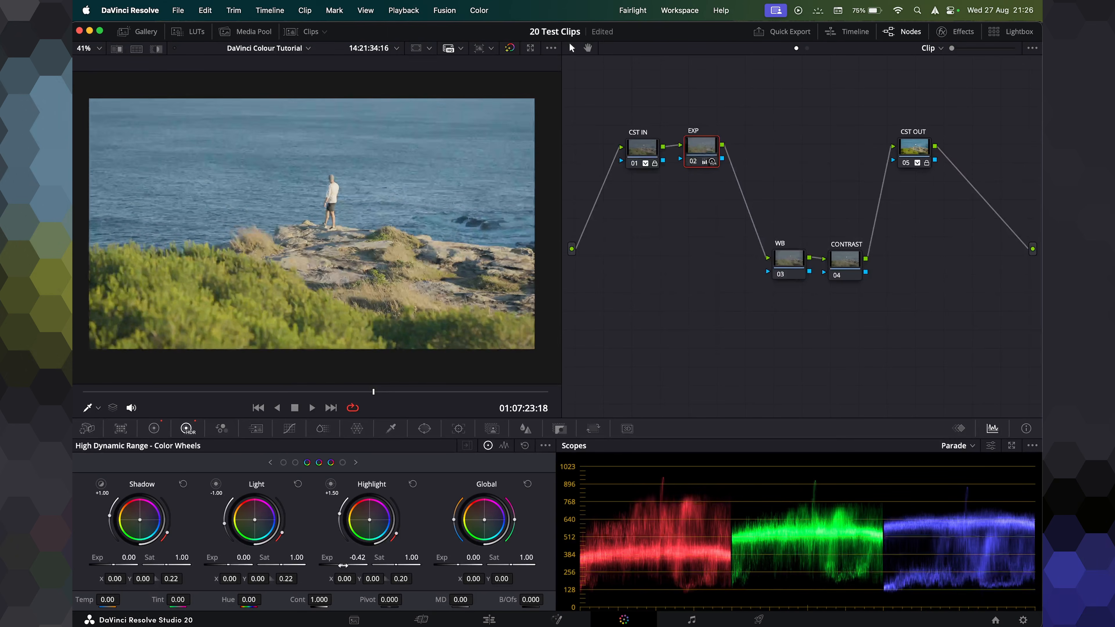
key(super+d)
key(super+d)
key(super+d)
key(super+d)
key(super+d)
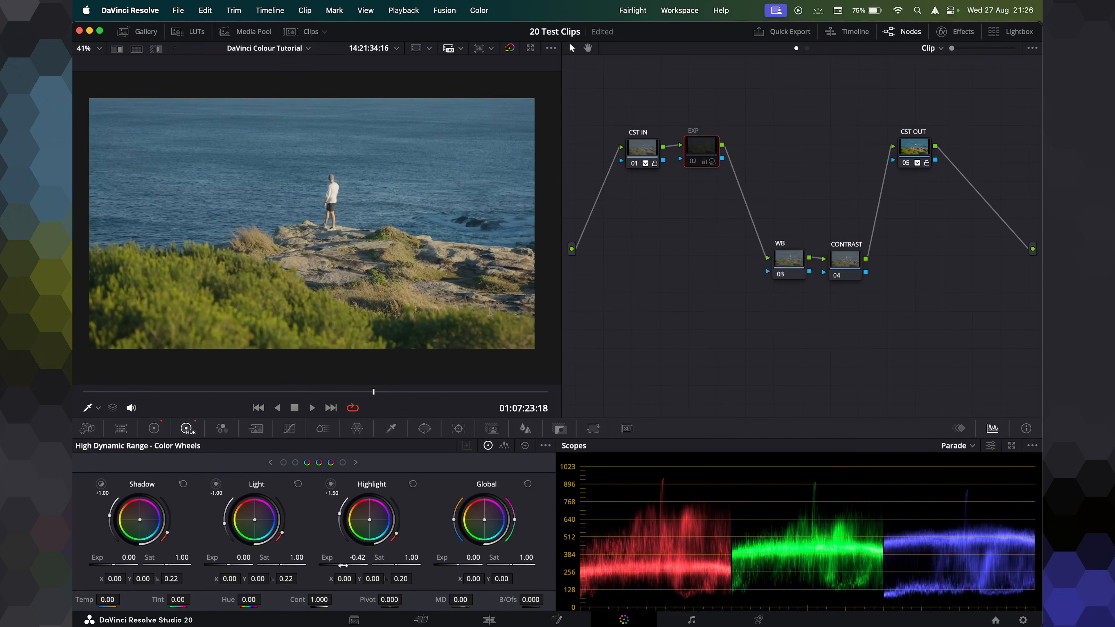
key(super+d)
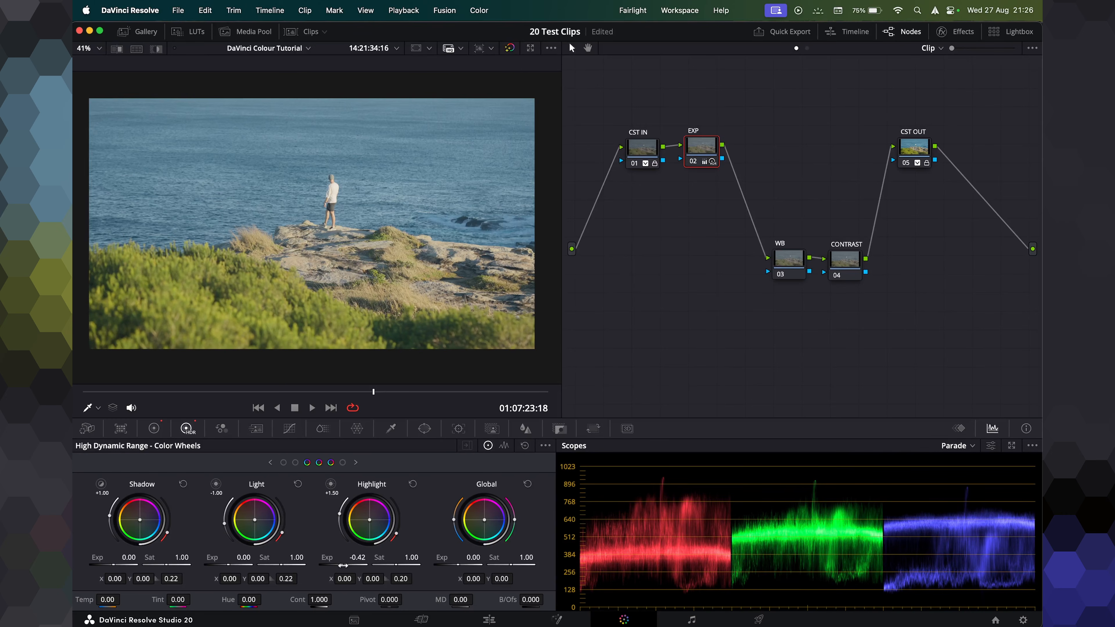
Move the WB node up beside EXP and set its node Gamma to Use timeline.
drag(796, 266, 746, 174)
right_click(745, 175)
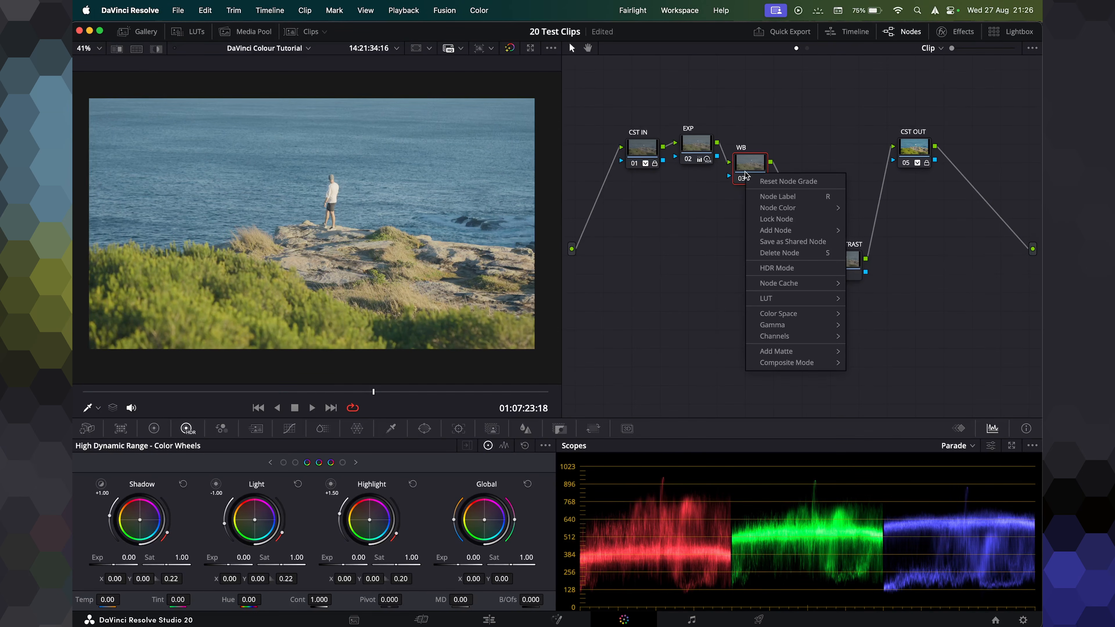
mouse_move(799, 314)
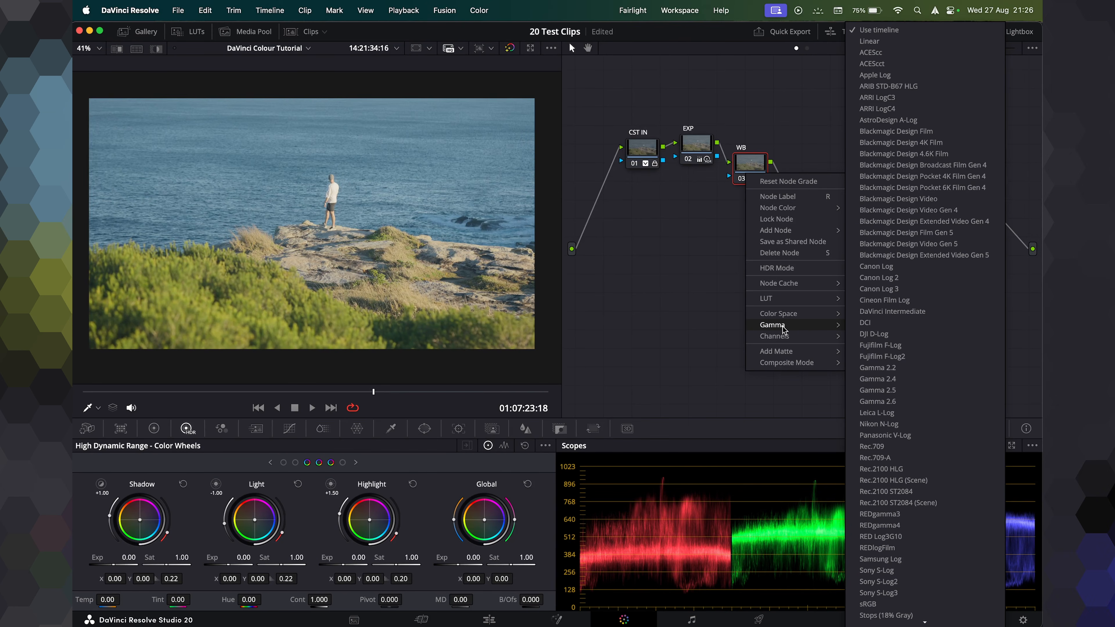
click(877, 41)
drag(743, 166, 742, 150)
Switch the WB node to Primaries wheels and nudge the Gain color wheel.
click(155, 428)
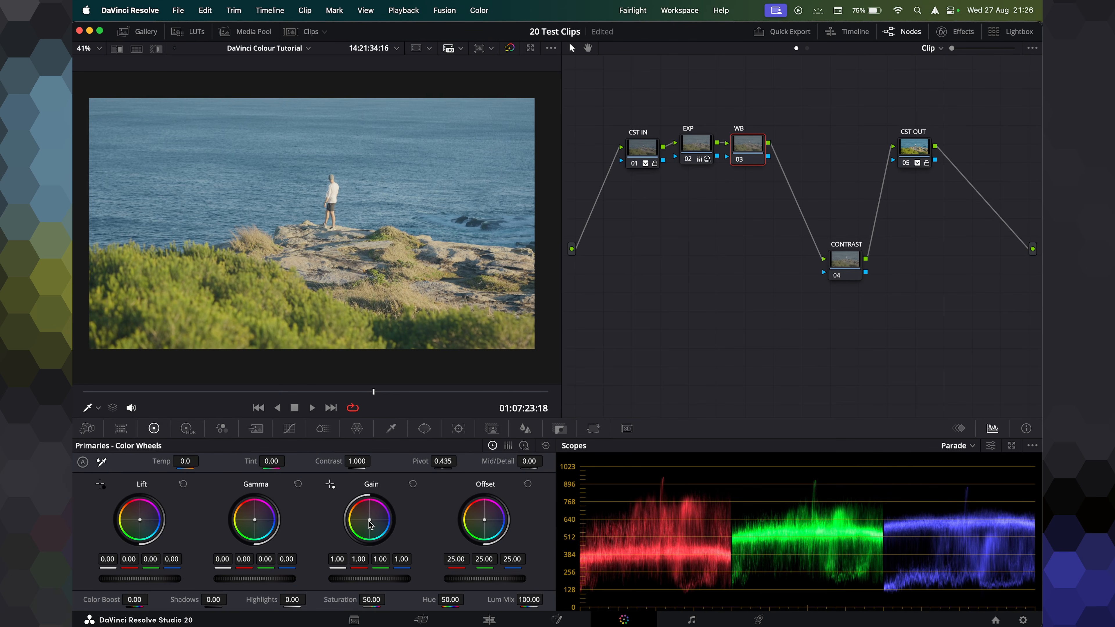
drag(370, 520, 362, 512)
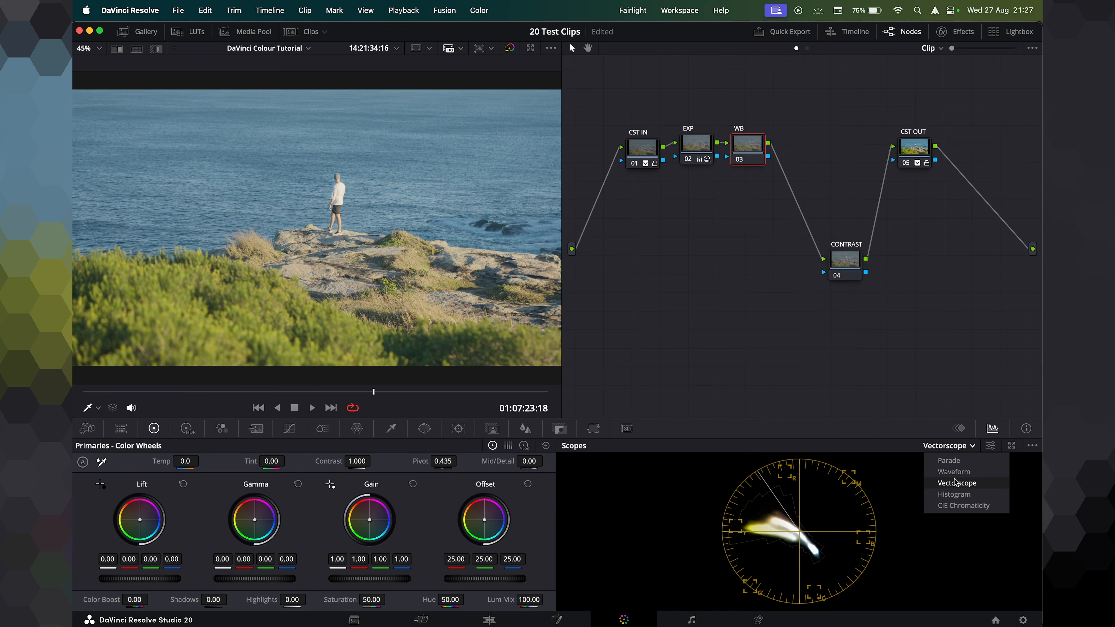
Switch the scopes to Parade, zoom the viewer in, and push the WB node's Gain color wheel to balance the whites.
click(955, 462)
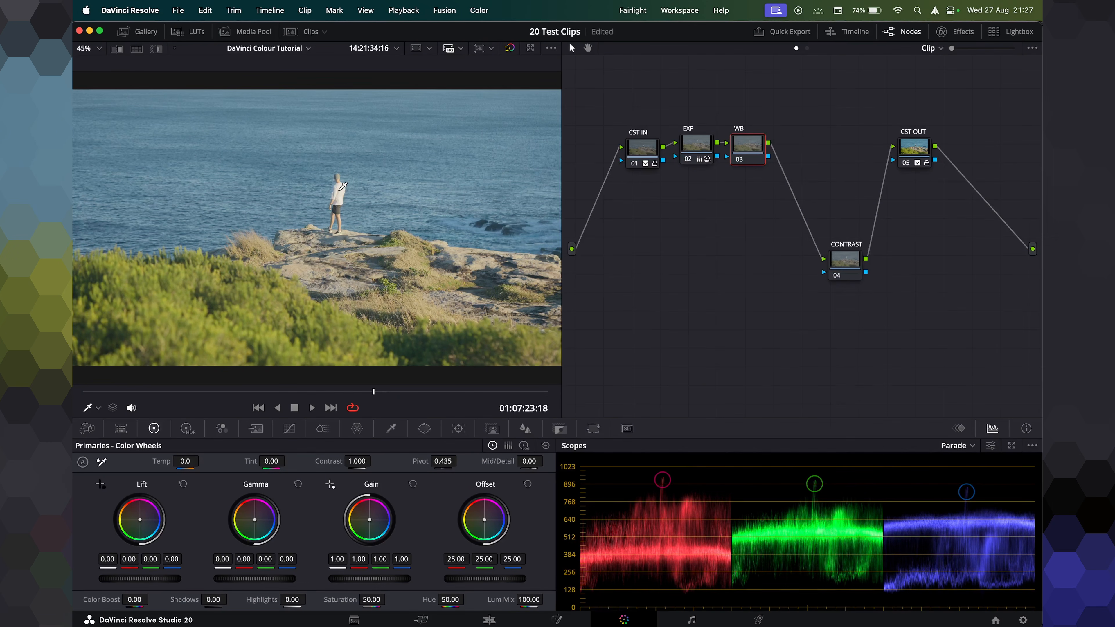
scroll(344, 185, up, 6)
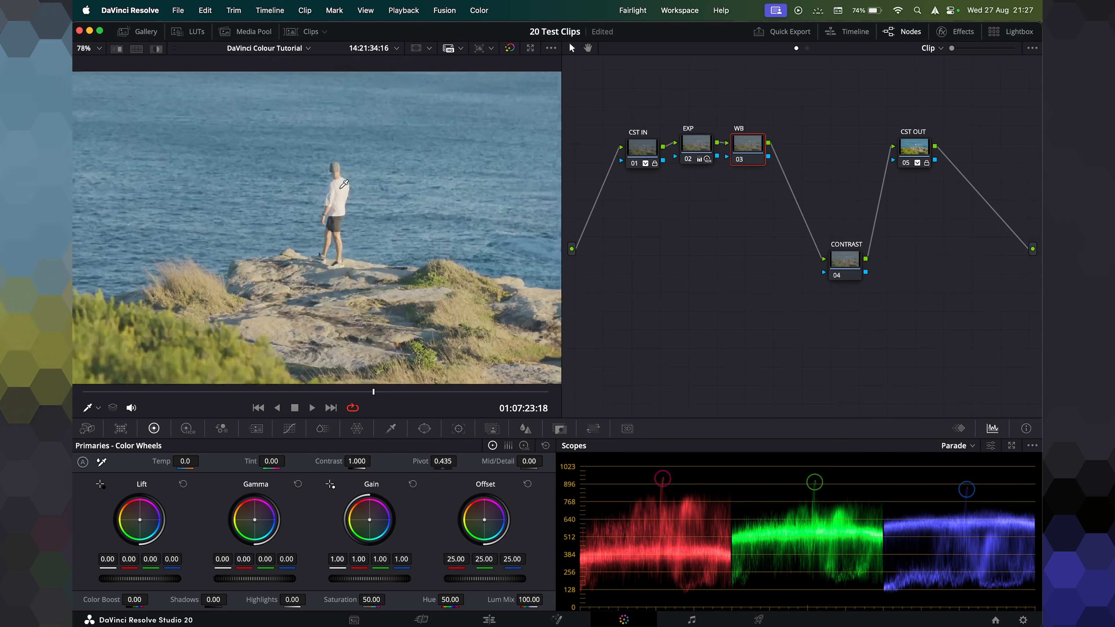
scroll(344, 185, up, 2)
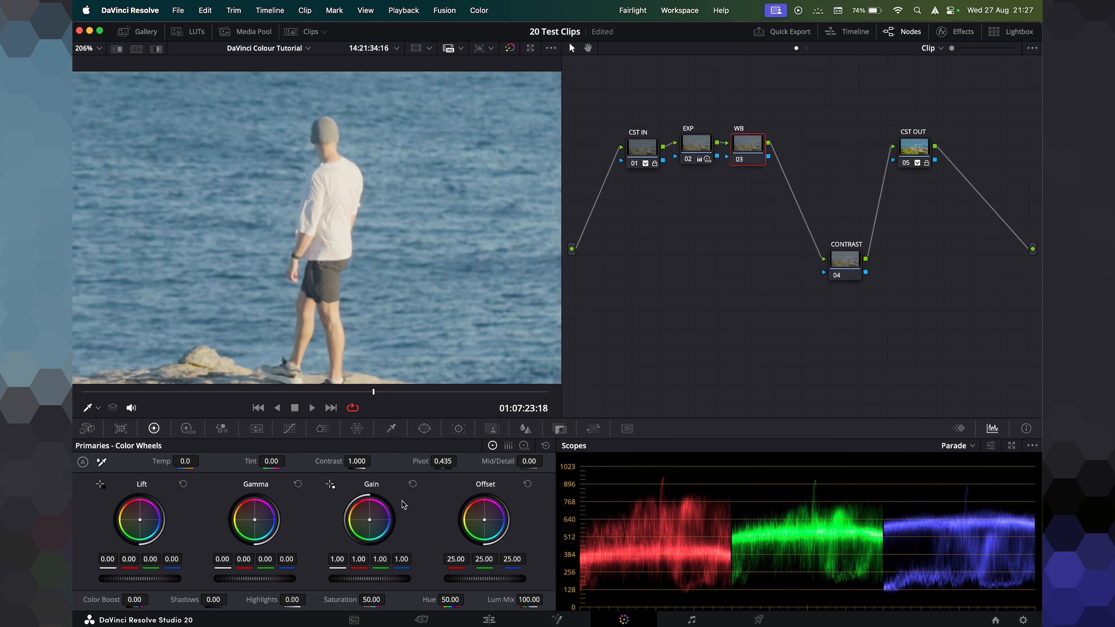
drag(369, 521, 371, 521)
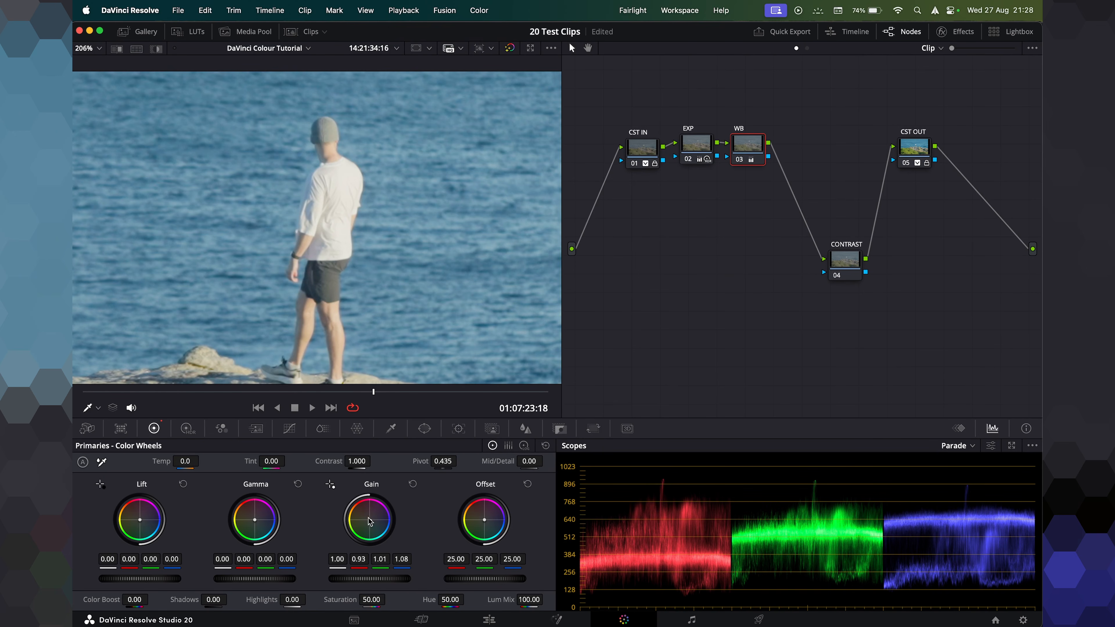
drag(371, 525, 374, 525)
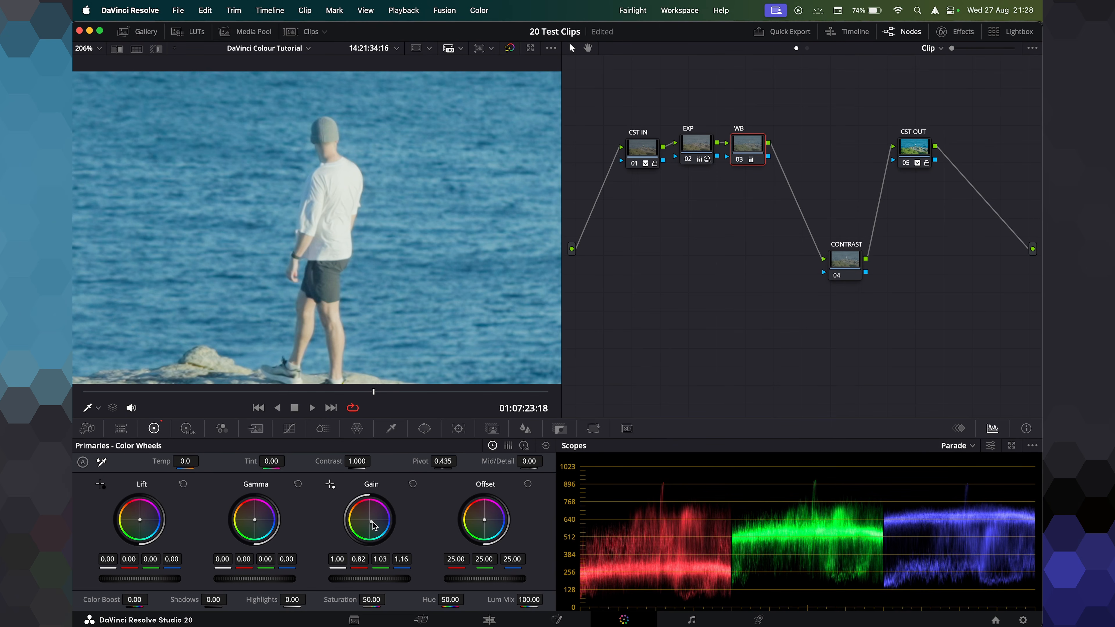
drag(371, 521, 372, 524)
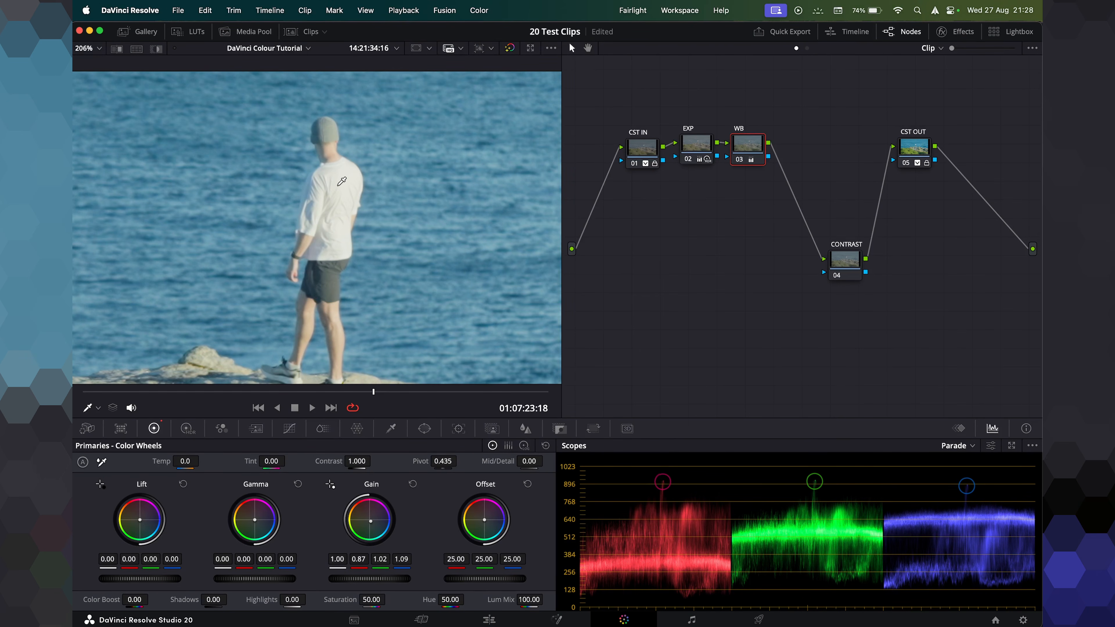
Fit the viewer and refine the WB node's Gain wheel to about 0.94 red, 1.01 green, 1.03 blue.
key(shift+z)
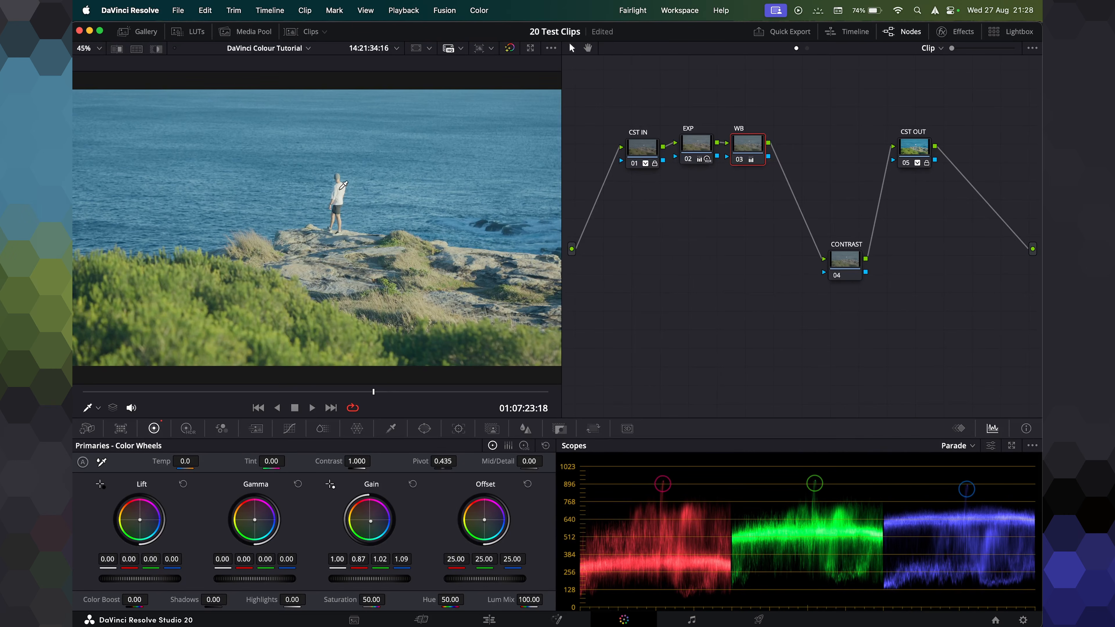
key(ctrl+d)
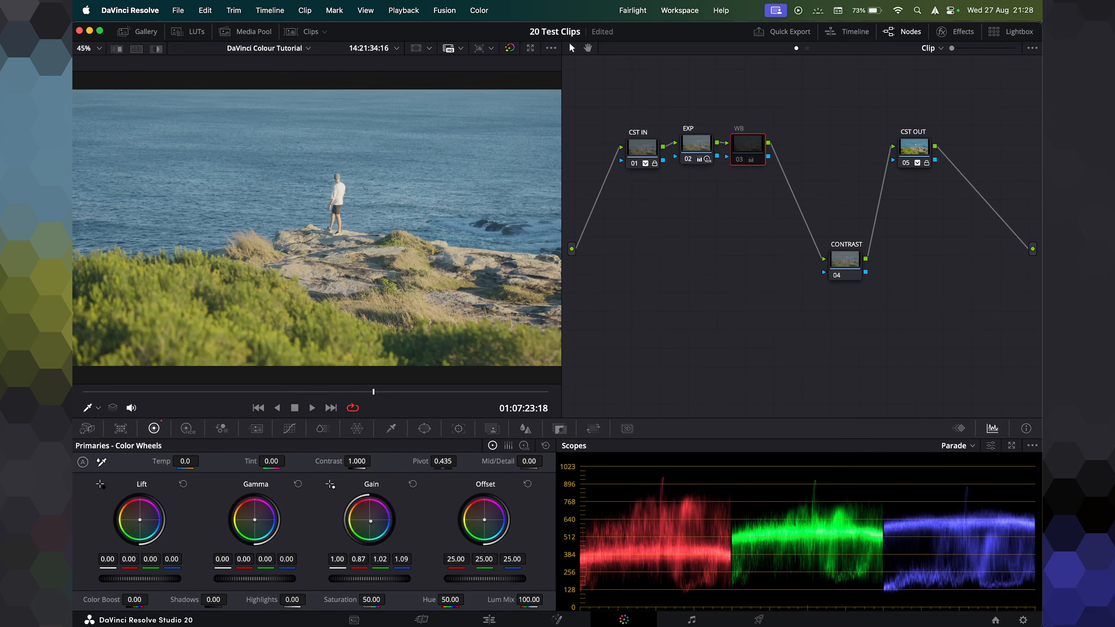
drag(369, 520, 370, 521)
click(413, 483)
Toggle the WB node on and off to compare the white balance correction.
key(ctrl+d)
key(ctrl+d)
key(ctrl+d)
key(ctrl+d)
key(ctrl+d)
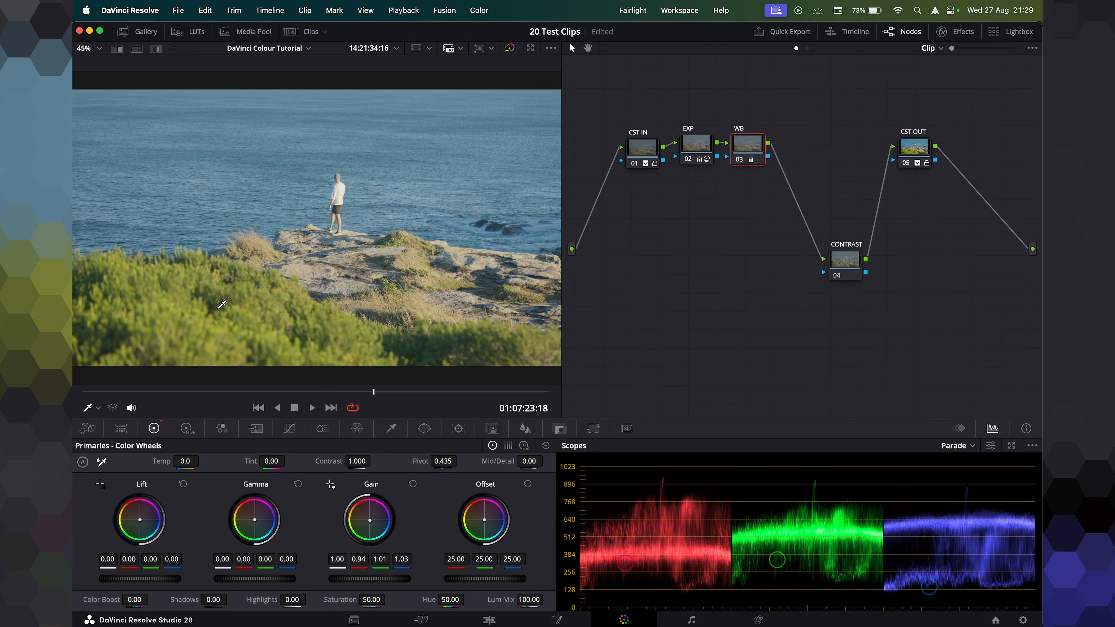
key(ctrl+d)
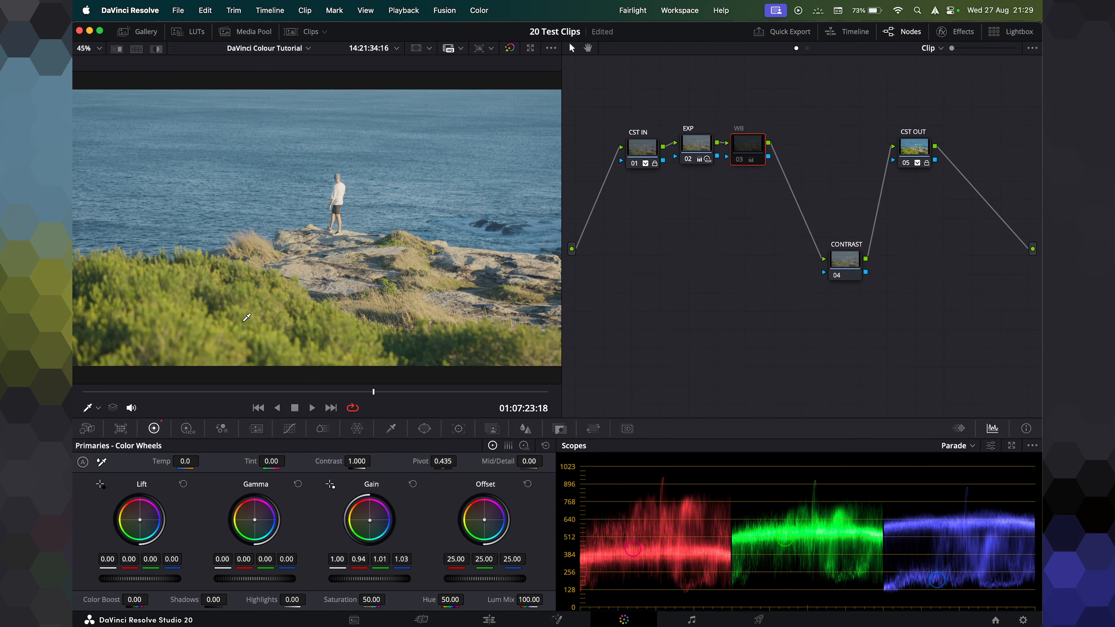
key(ctrl+d)
key(ctrl+d)
key(ctrl+d)
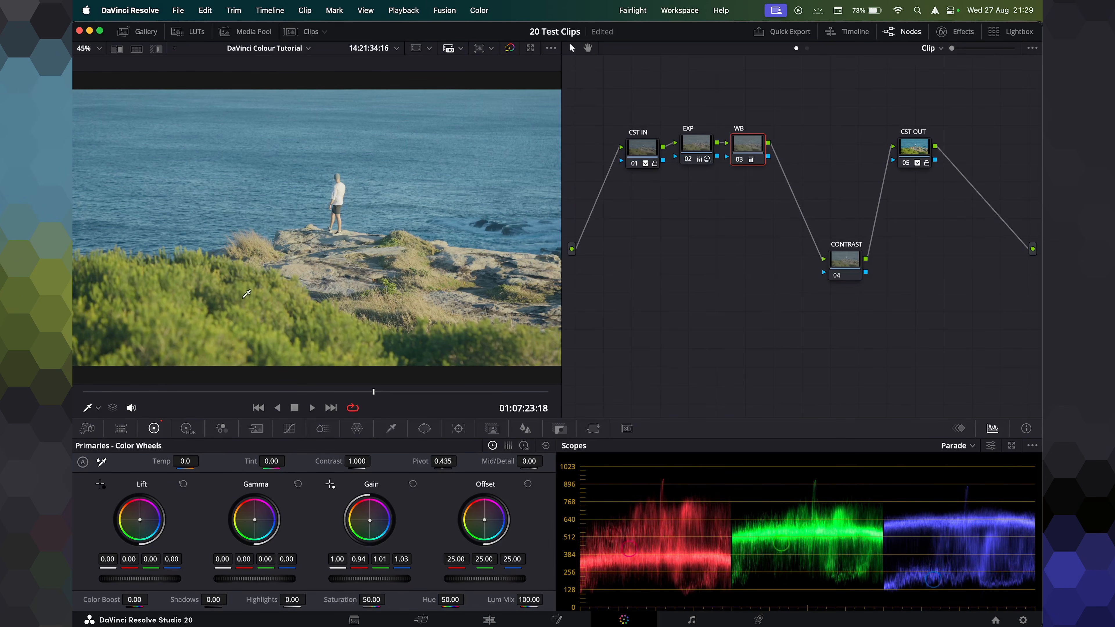
key(ctrl+d)
key(ctrl+d)
Rearrange the EXP, WB and CONTRAST nodes into a straight row below CST IN and select CONTRAST.
drag(851, 267, 808, 152)
drag(695, 118, 807, 206)
drag(803, 144, 776, 225)
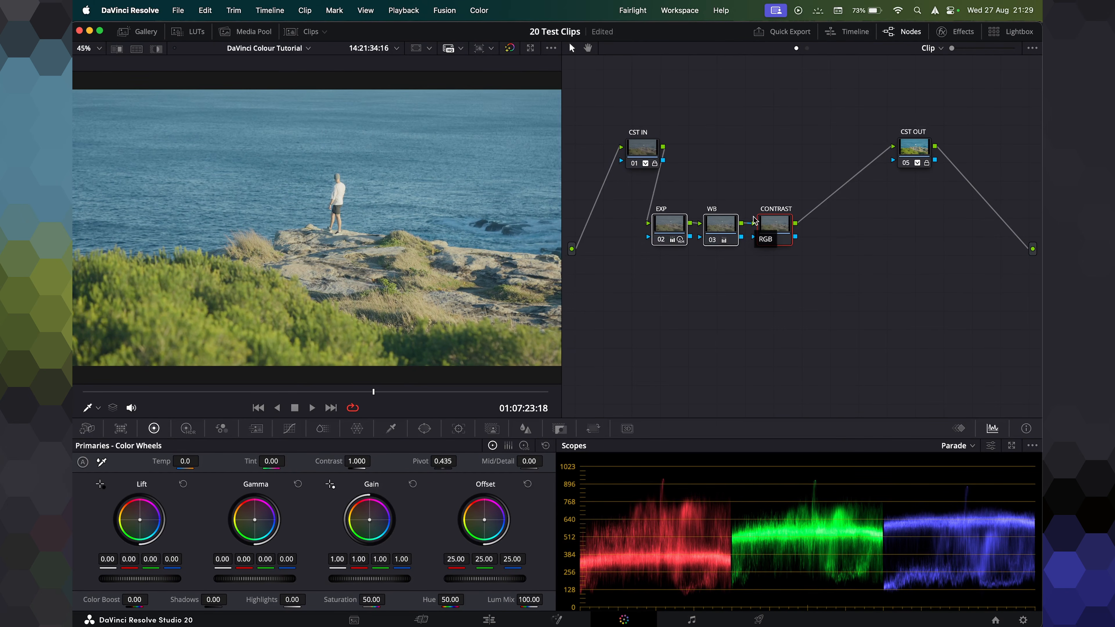
key(super+s)
mouse_move(779, 231)
mouse_down()
mouse_move(777, 242)
mouse_move(770, 224)
mouse_up()
click(770, 265)
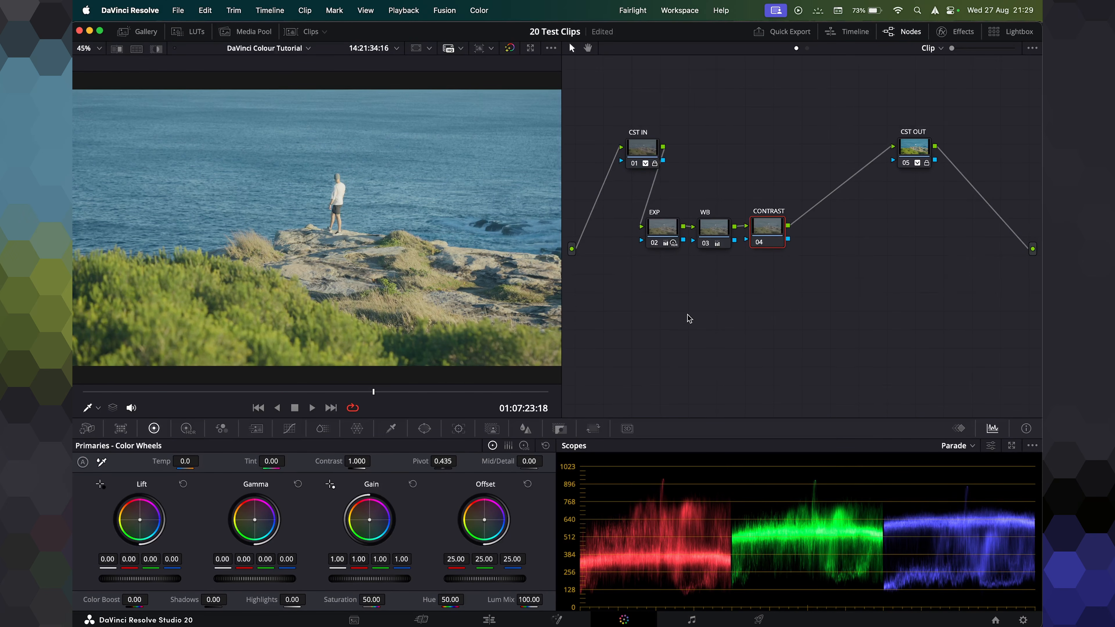
On the CONTRAST node, set Saturation to 0 and shape contrast with master Lift -0.01, Gamma -0.06 and Gain 1.08.
drag(374, 600, 319, 600)
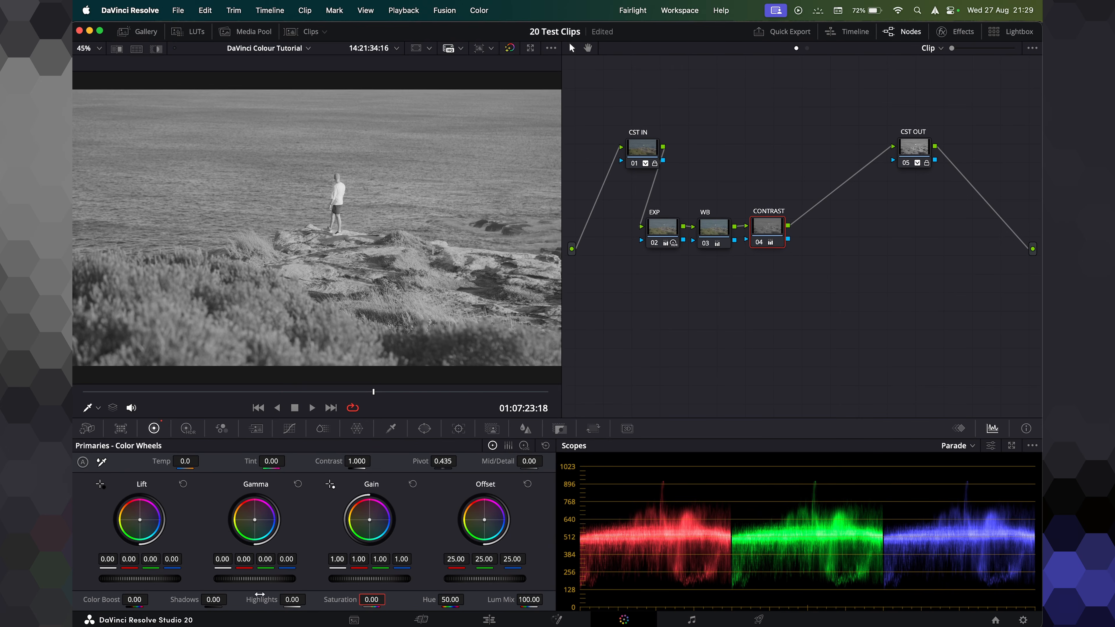
drag(266, 585, 215, 578)
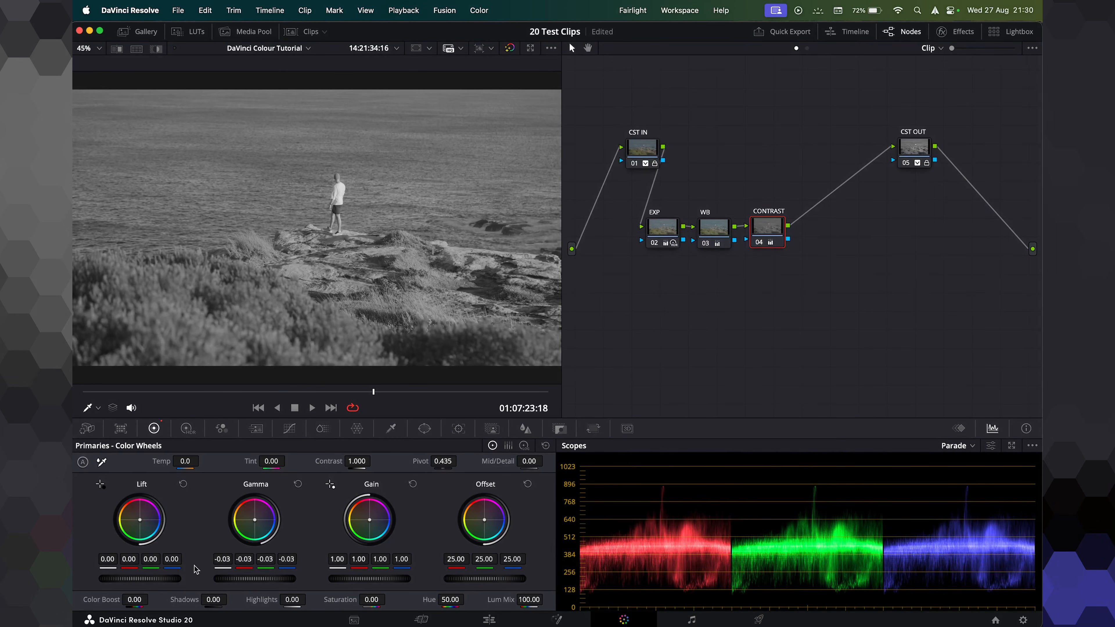
drag(140, 579, 131, 579)
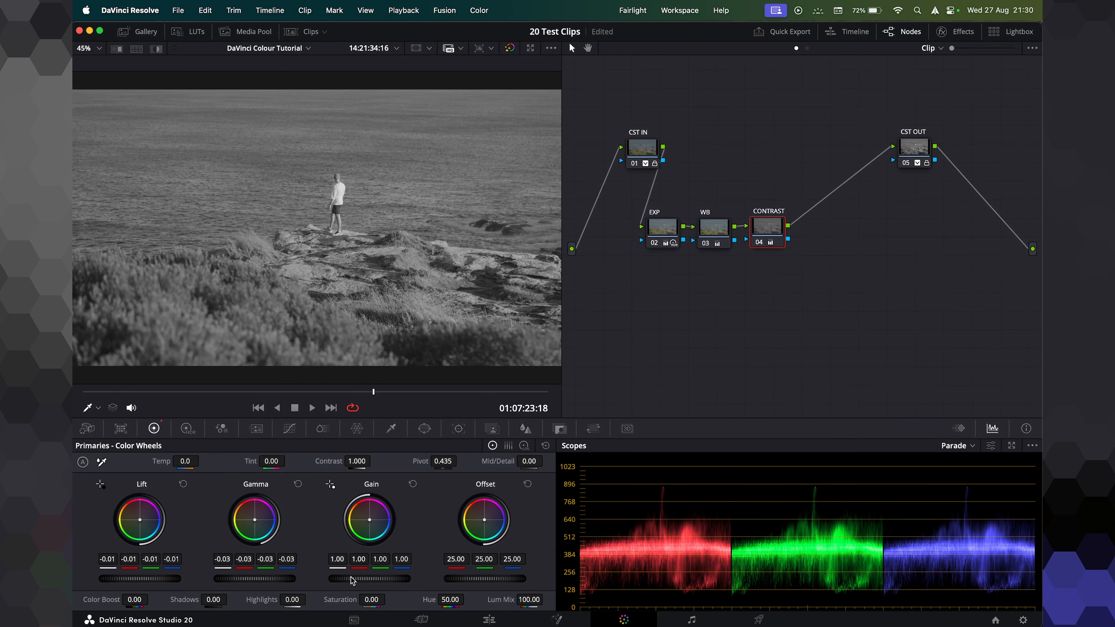
drag(370, 579, 384, 579)
drag(255, 579, 244, 579)
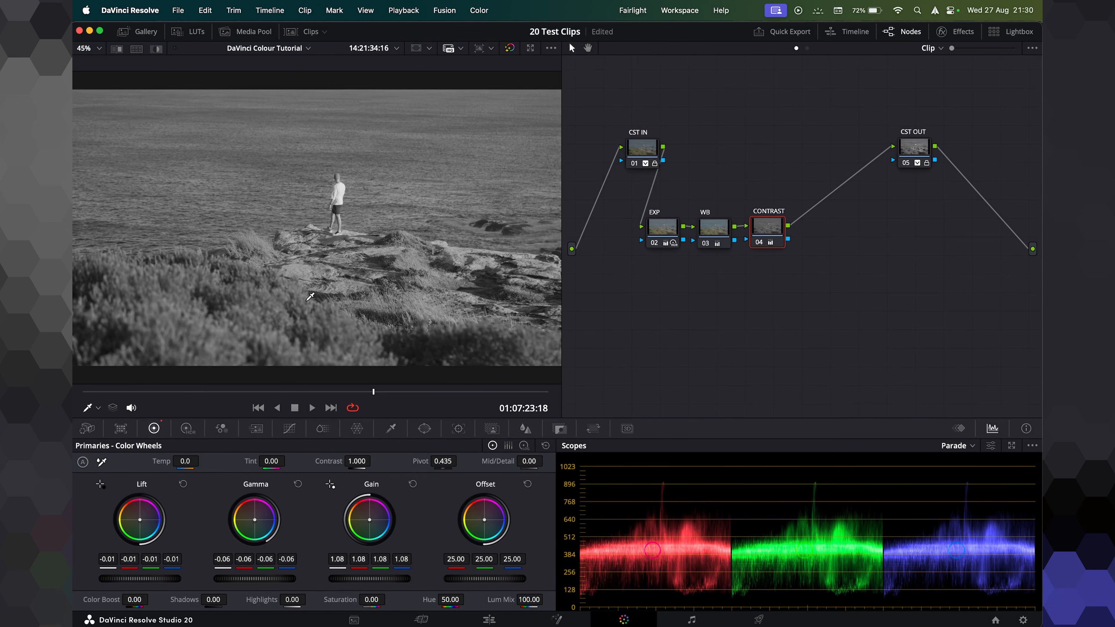
mouse_move(140, 579)
mouse_down()
mouse_move(153, 579)
mouse_move(144, 579)
mouse_up()
Set the CONTRAST node's Saturation back to 50.
click(370, 599)
text(5)
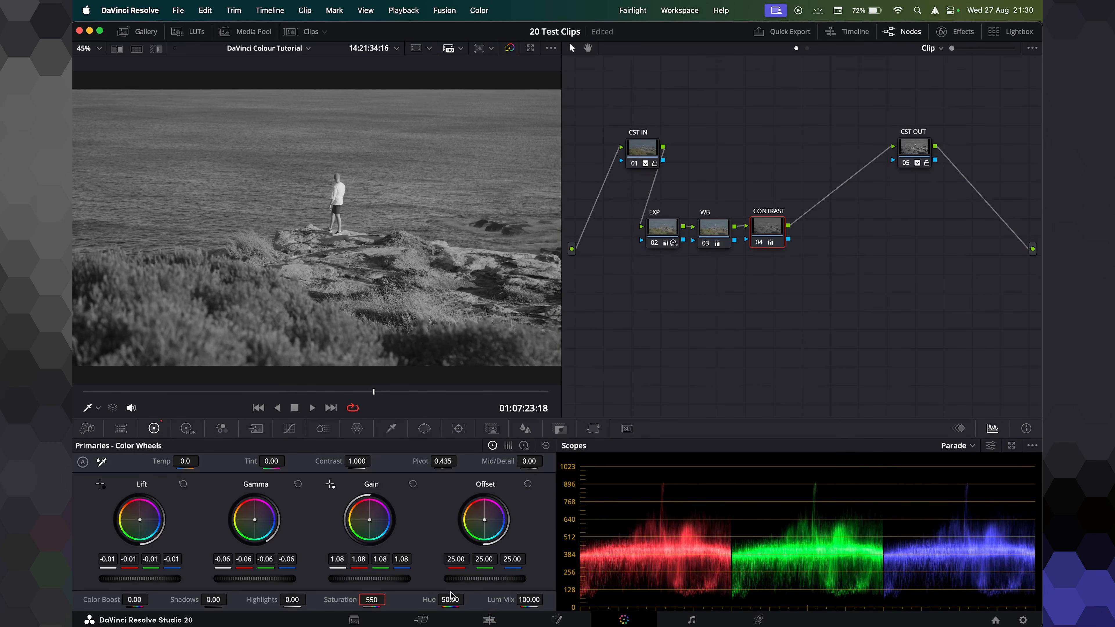
text(0)
key(Return)
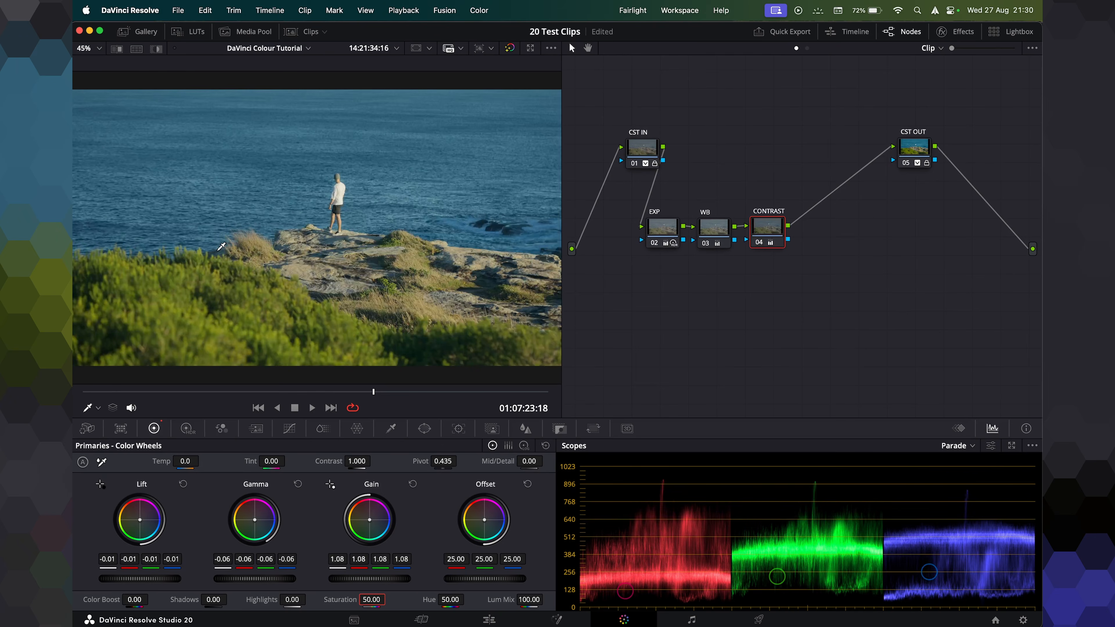
Toggle the grading nodes on and off to compare the contrast adjustment.
key(ctrl+d)
key(super+d)
key(super+d)
key(super+d)
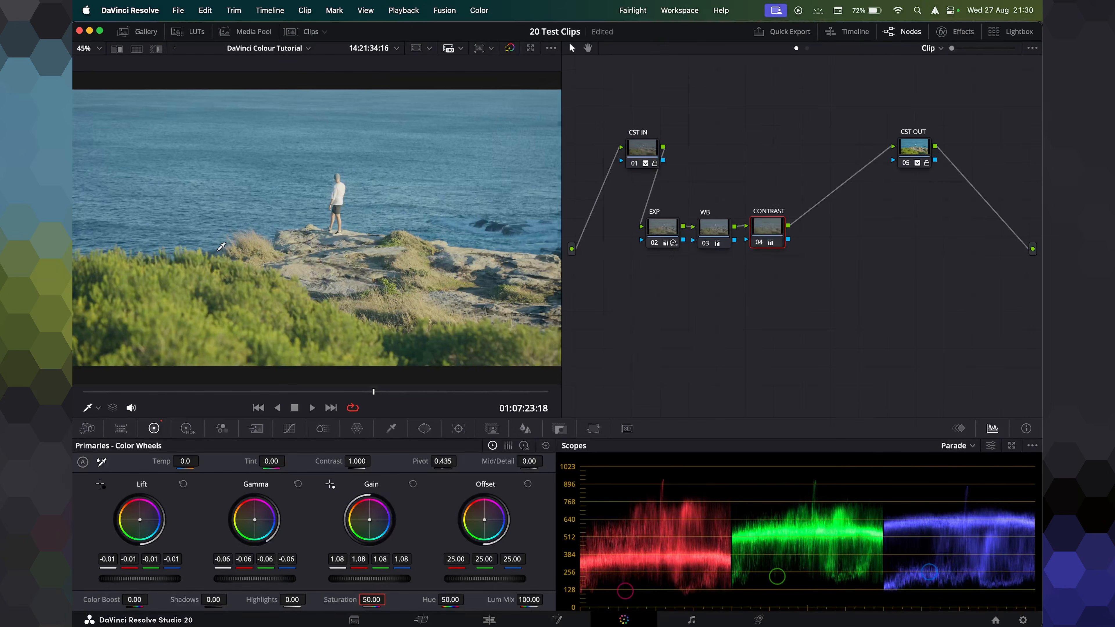
key(super+d)
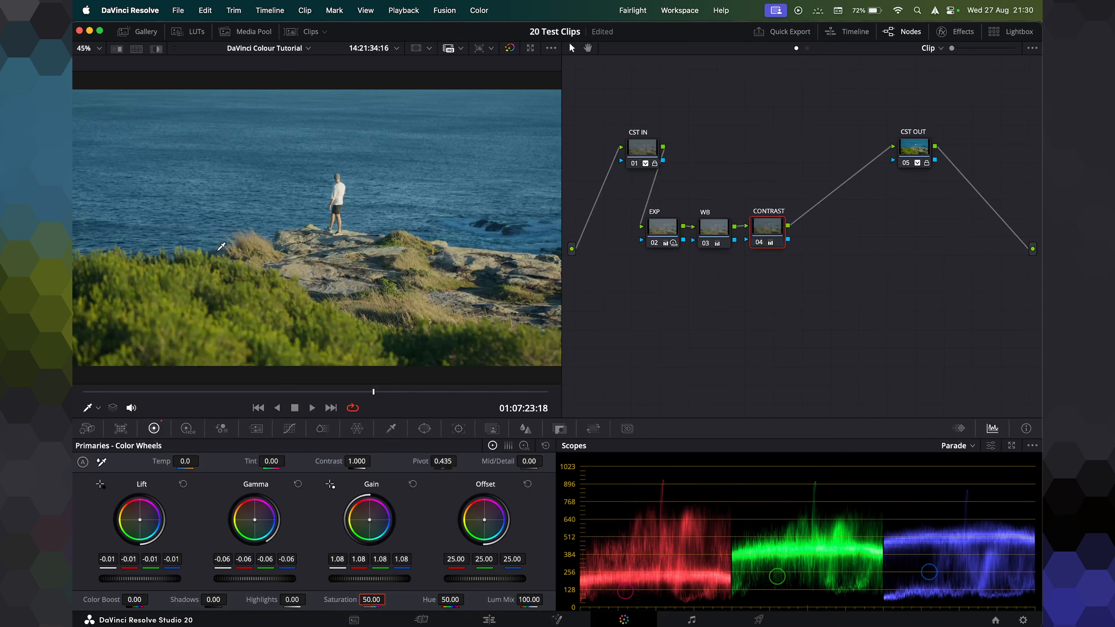
key(super+d)
key(super+d)
Fine-tune the CONTRAST node's master Gamma to -0.07 and Lift to 0.00.
scroll(307, 244, down, 1)
key(super+d)
key(super+d)
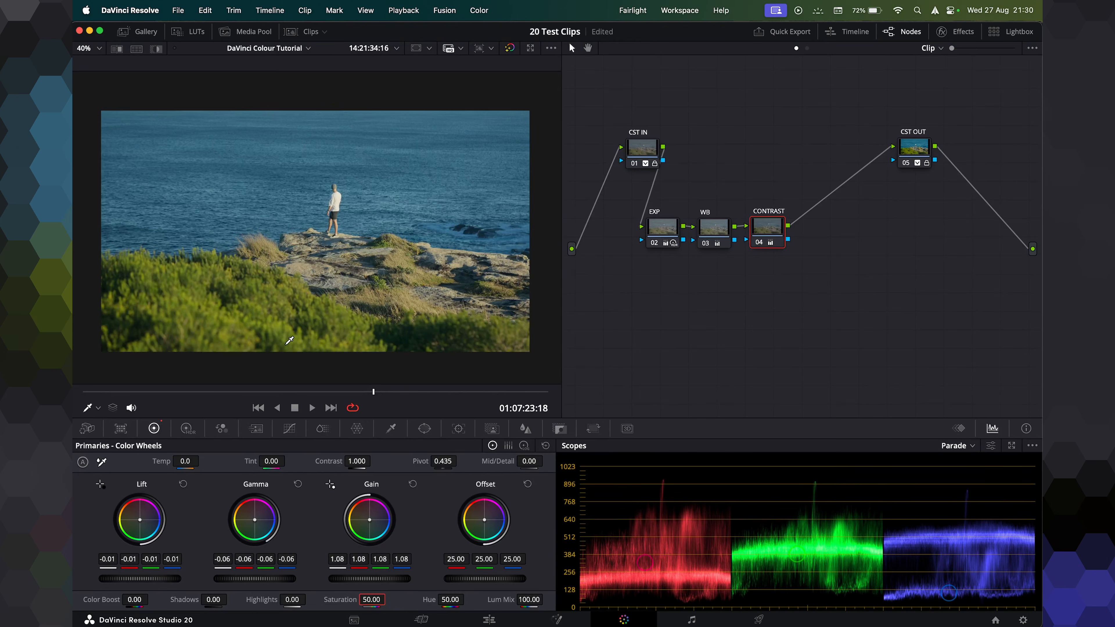
drag(250, 580, 244, 580)
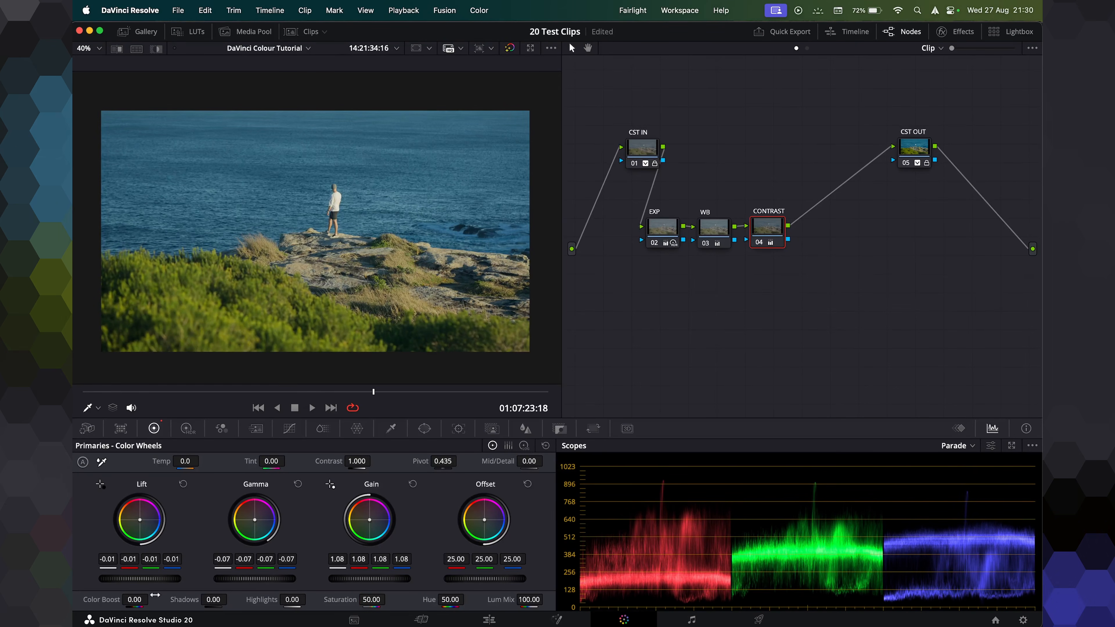
mouse_move(140, 579)
mouse_down()
mouse_move(152, 579)
mouse_move(143, 579)
mouse_up()
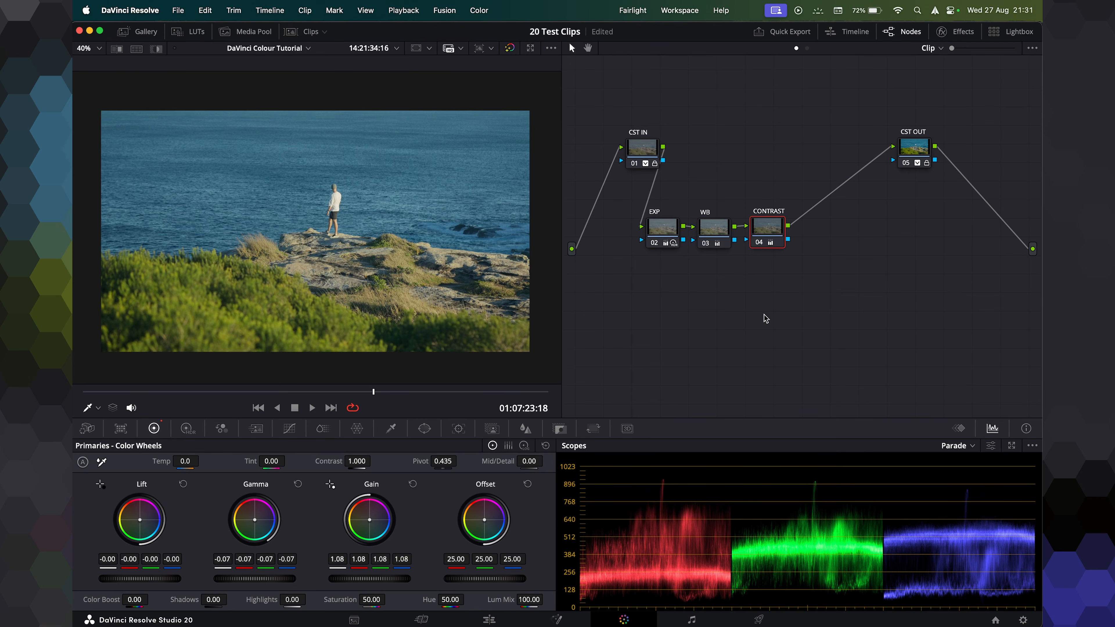
Reposition CST IN, CST OUT and the grading nodes to spread out the node graph.
drag(629, 152, 595, 122)
drag(896, 152, 952, 134)
drag(658, 180, 771, 281)
drag(775, 244, 784, 261)
click(746, 344)
click(672, 252)
drag(832, 321, 662, 248)
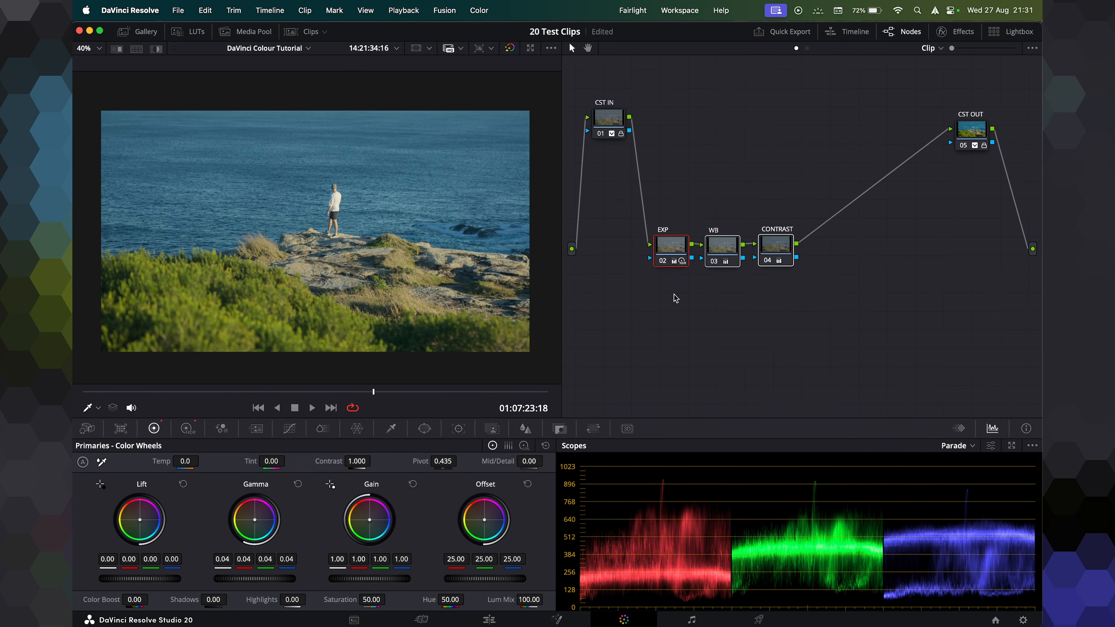
Toggle the EXP, WB and CONTRAST nodes on and off to compare the full grade against the ungraded image.
key(super+d)
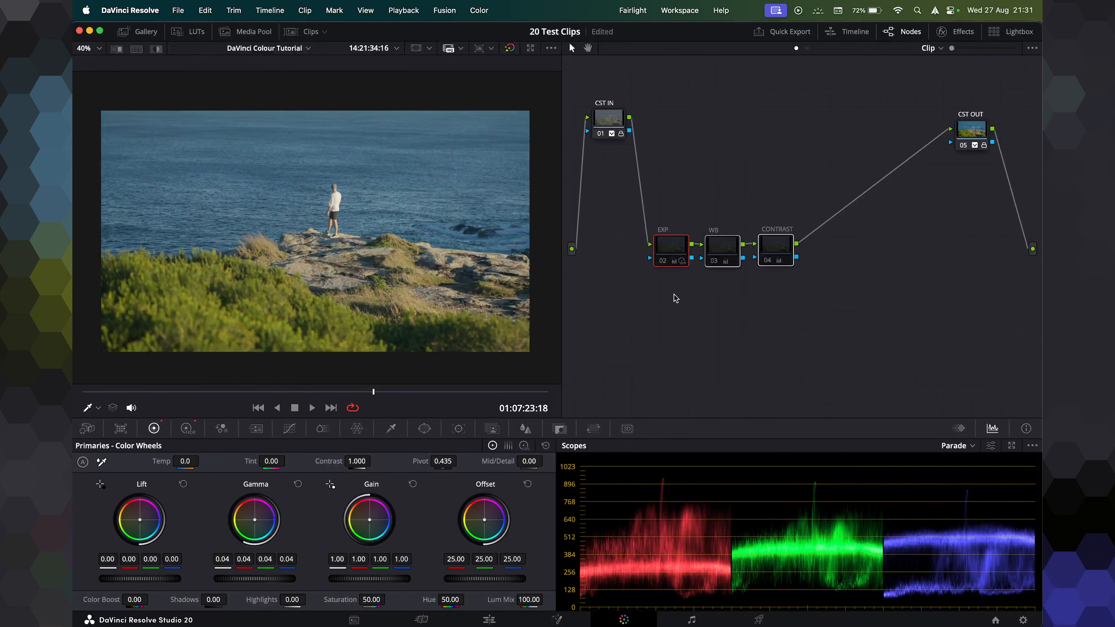
key(super+d)
key(super+d)
key(super+d)
key(super+d)
key(super+d)
key(super+d)
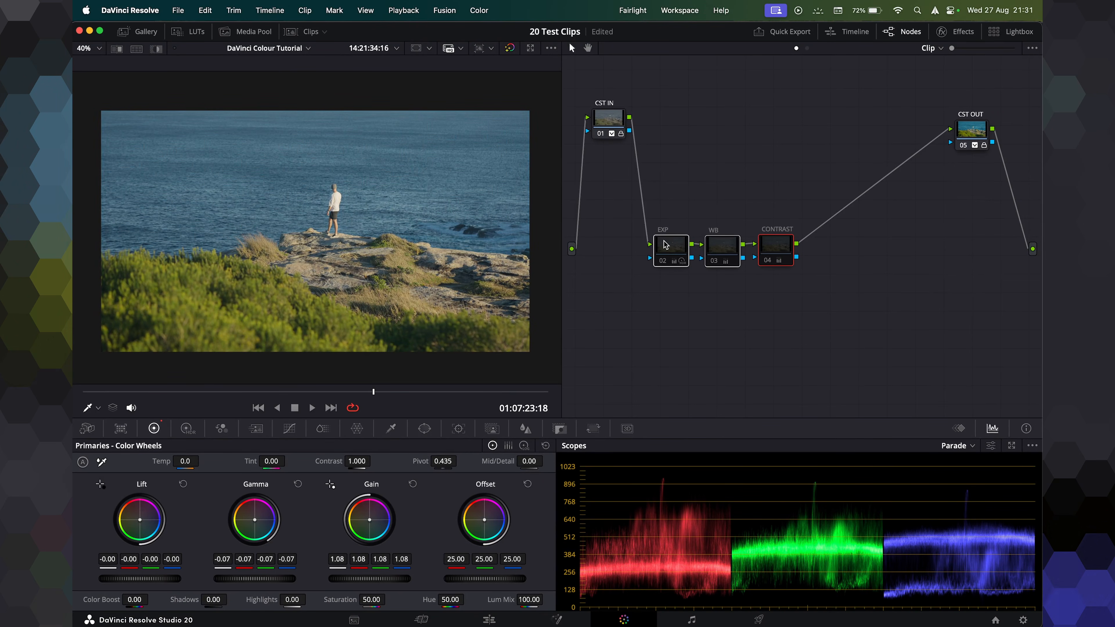
key(super+d)
key(super+d)
key(super+d)
key(super+d)
key(super+d)
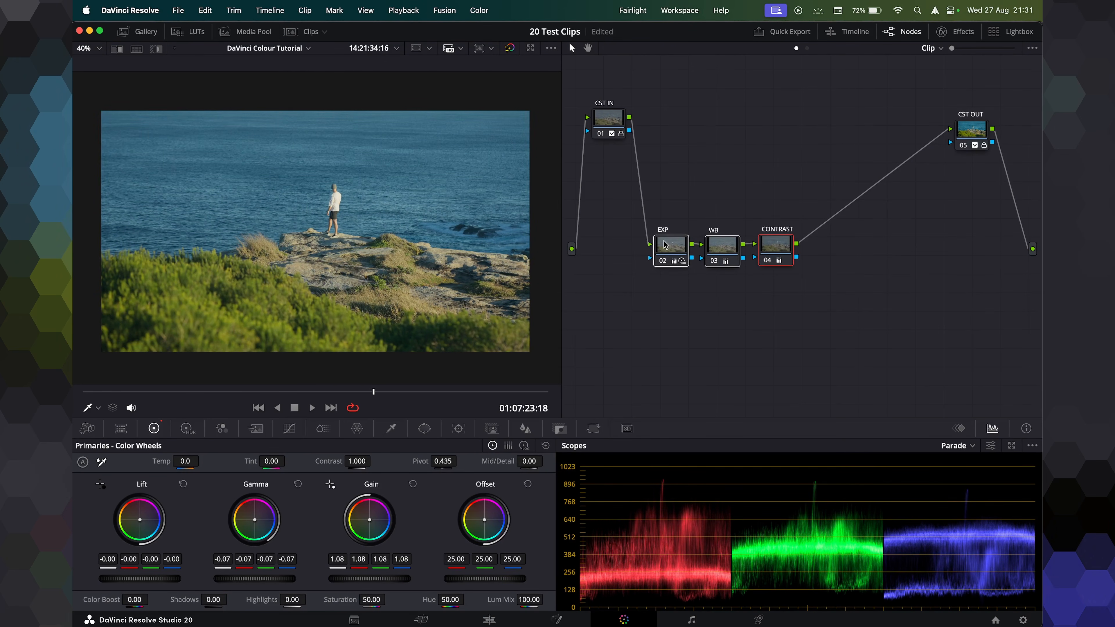
key(super+d)
key(super+d)
key(super+d)
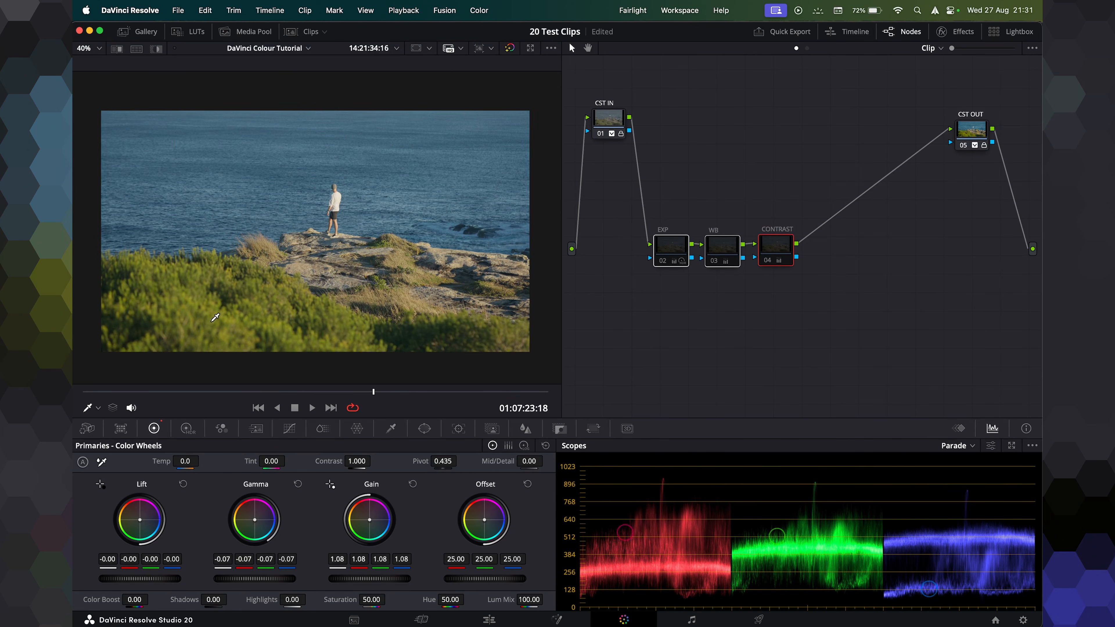
key(super+d)
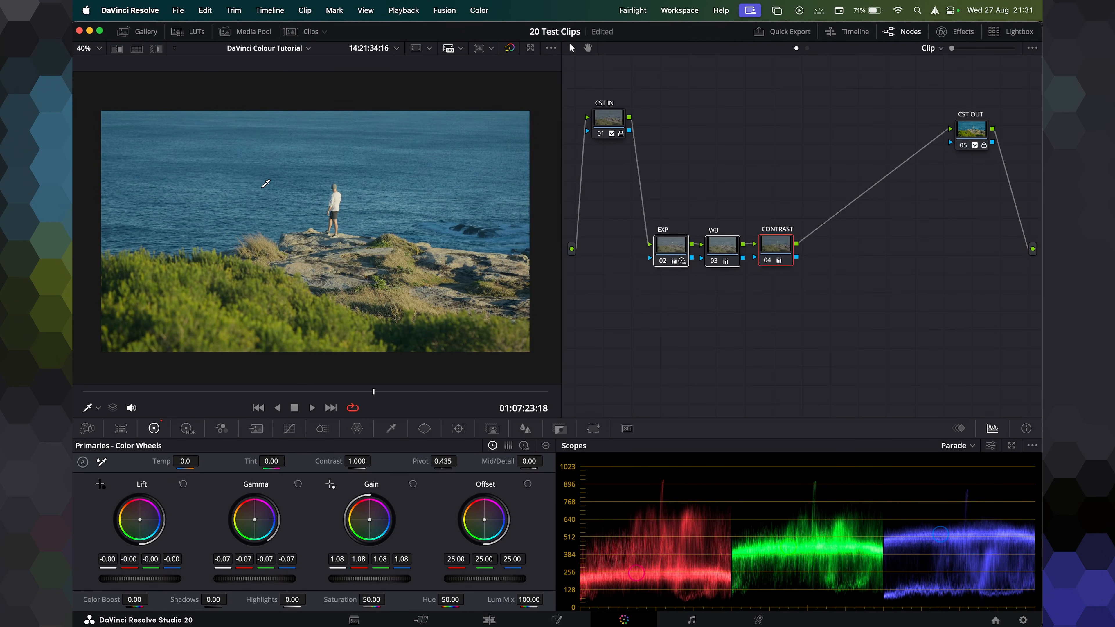
key(super+d)
key(super+d)
key(super+d)
key(super+d)
key(super+d)
key(super+d)
key(super+d)
key(super+d)
click(681, 332)
drag(849, 314, 670, 246)
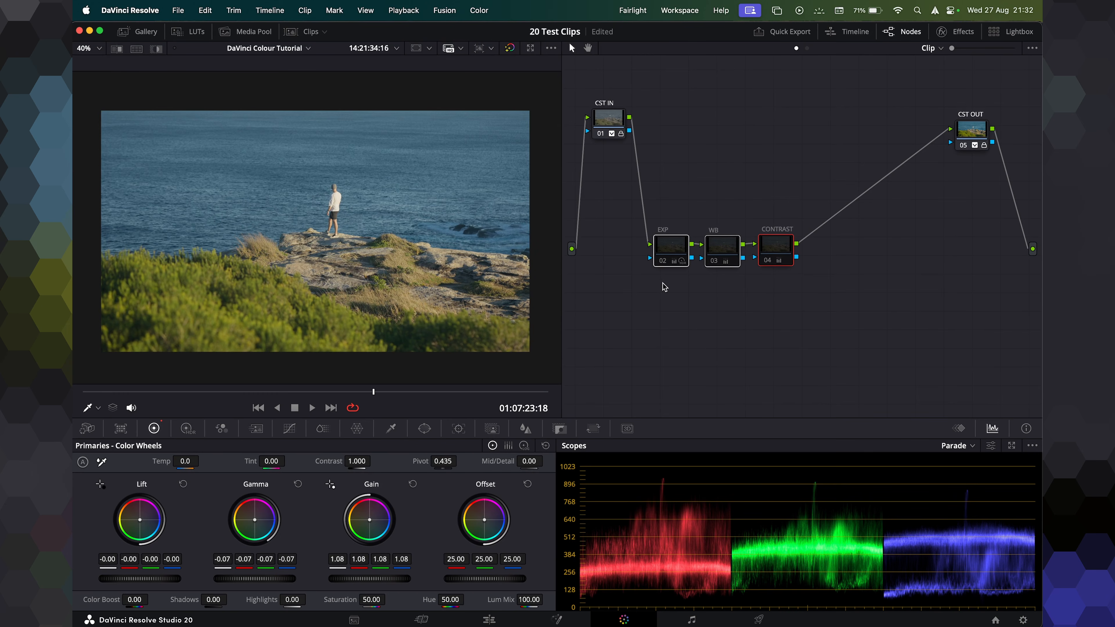
key(super+d)
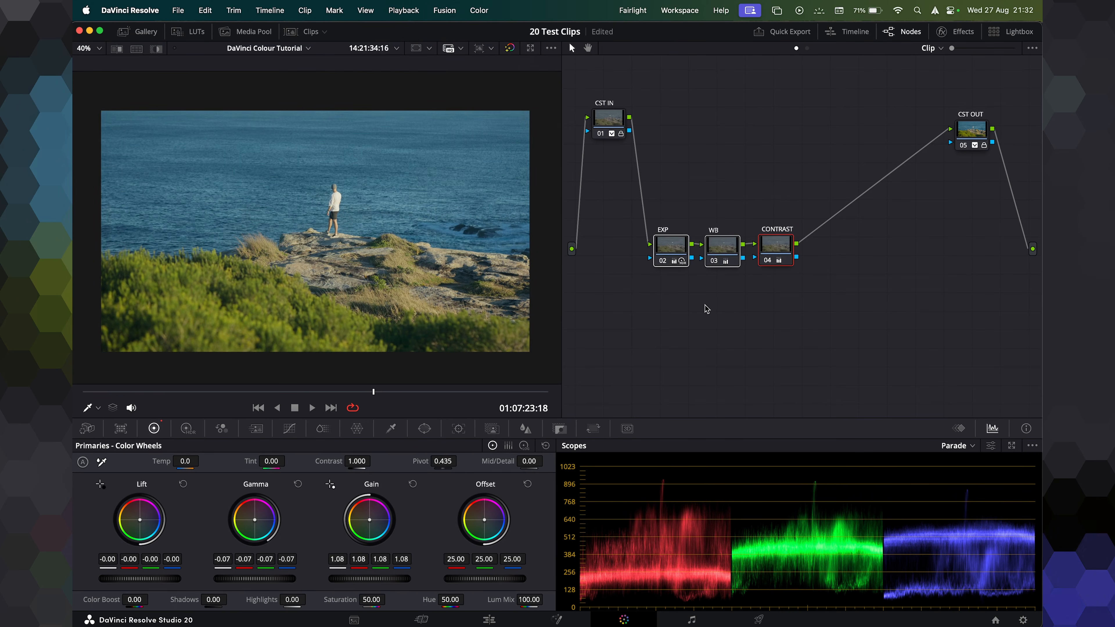
Move the EXP, WB and CONTRAST node row up closer to CST IN.
drag(662, 241, 655, 180)
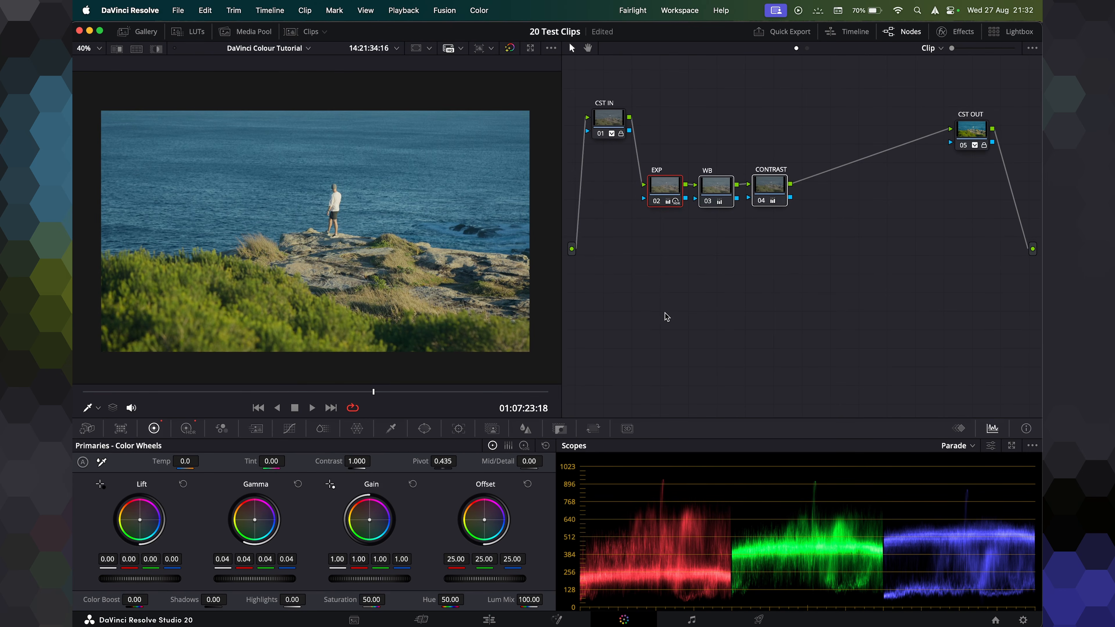
click(707, 230)
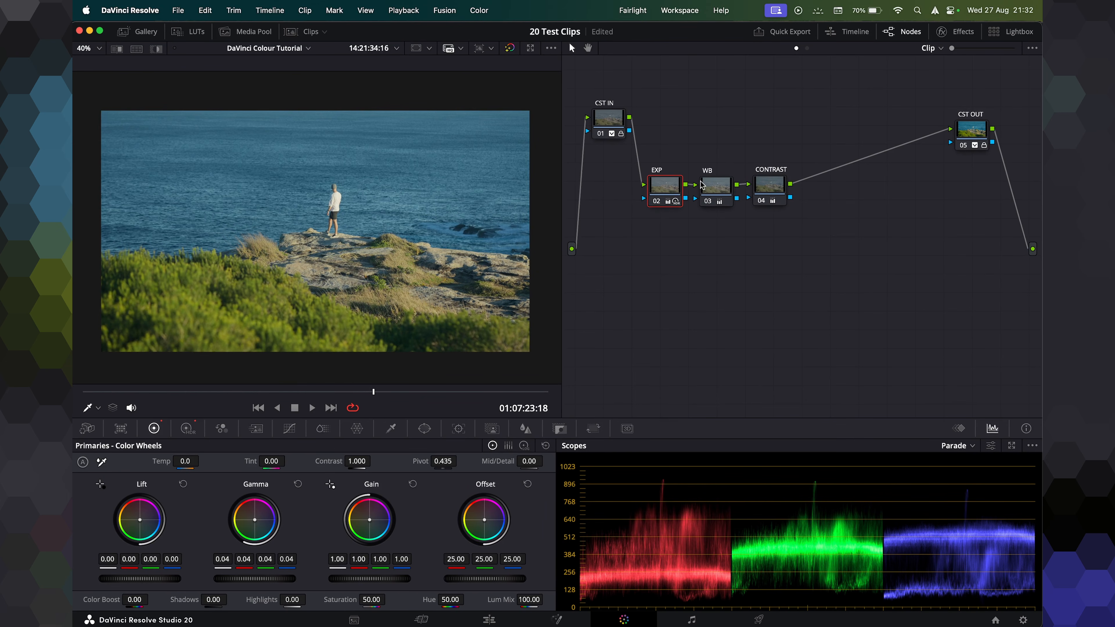
drag(678, 140, 790, 216)
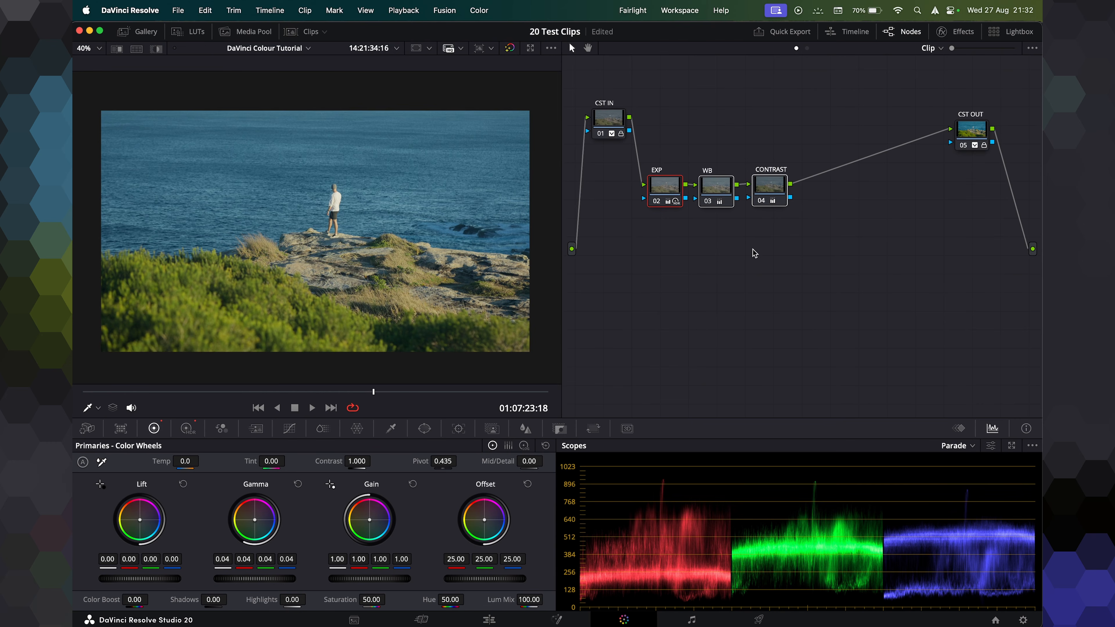
Align the EXP, WB and CONTRAST nodes in a tidy row just below and right of CST IN.
drag(772, 199, 788, 176)
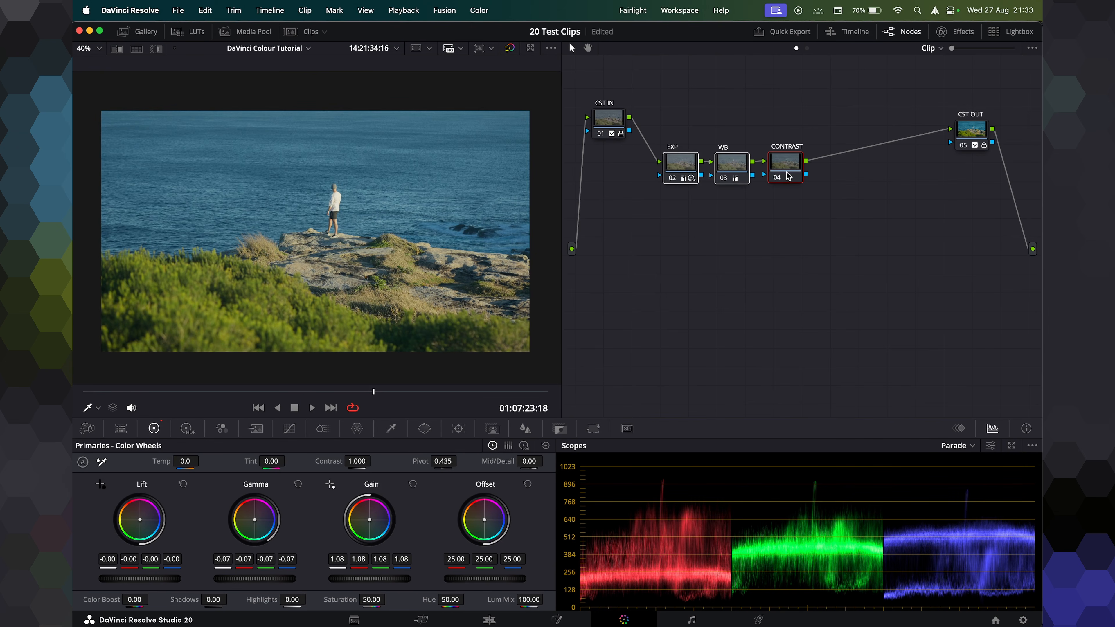
click(785, 206)
drag(662, 111, 789, 165)
click(803, 264)
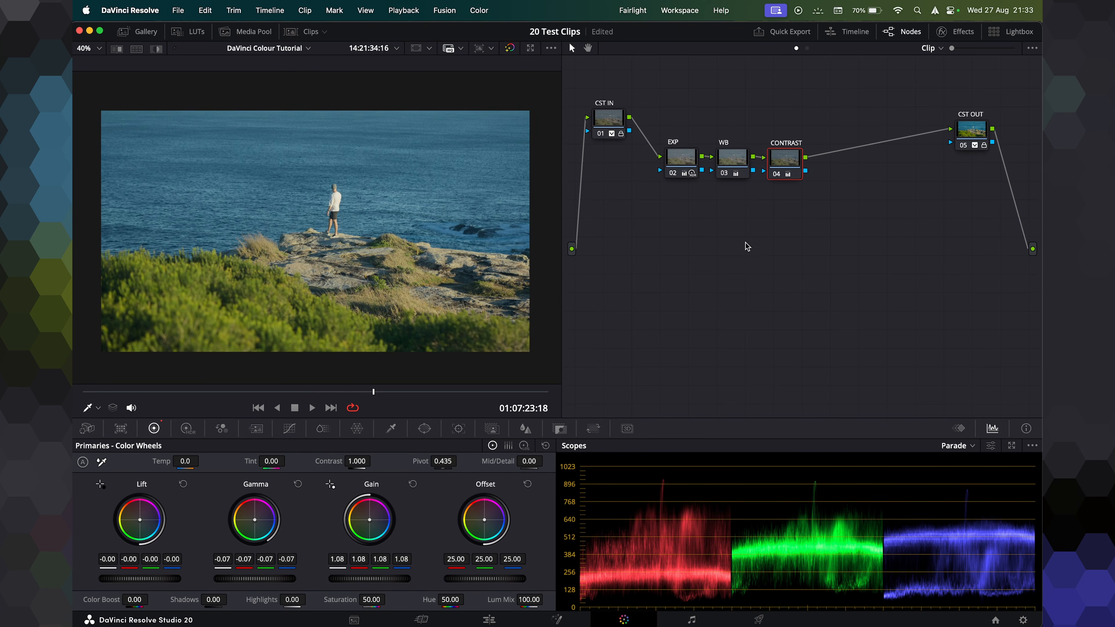
Add four serial nodes after CONTRAST and arrange them in a row beneath the grading nodes.
key(alt+s)
key(alt+s)
key(alt+s)
key(alt+s)
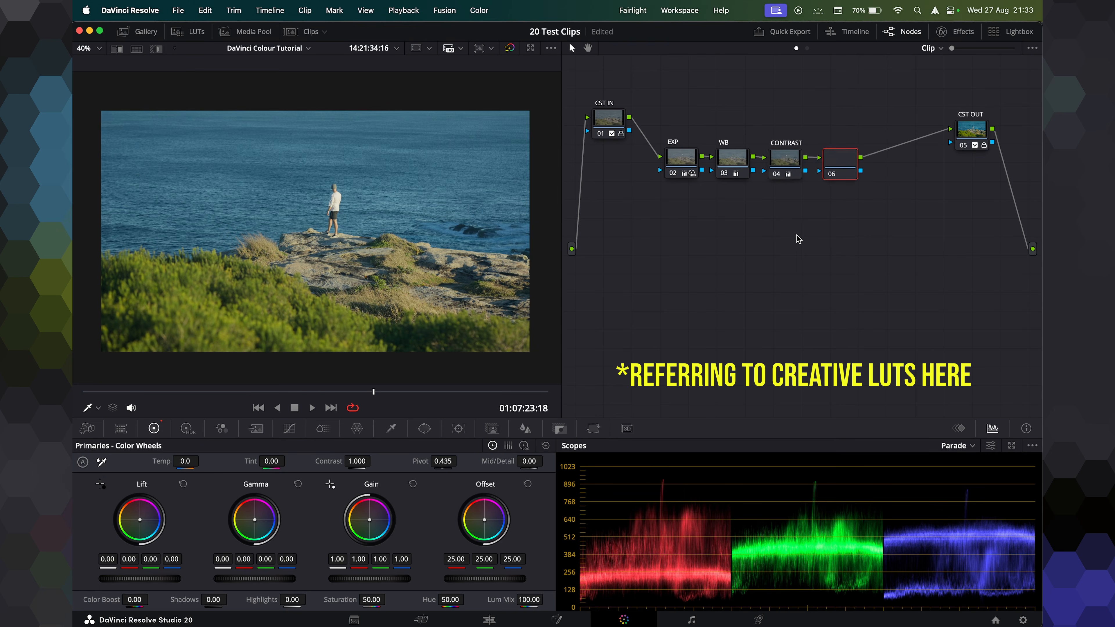
drag(856, 122, 808, 295)
drag(1006, 174, 860, 293)
drag(641, 241, 922, 371)
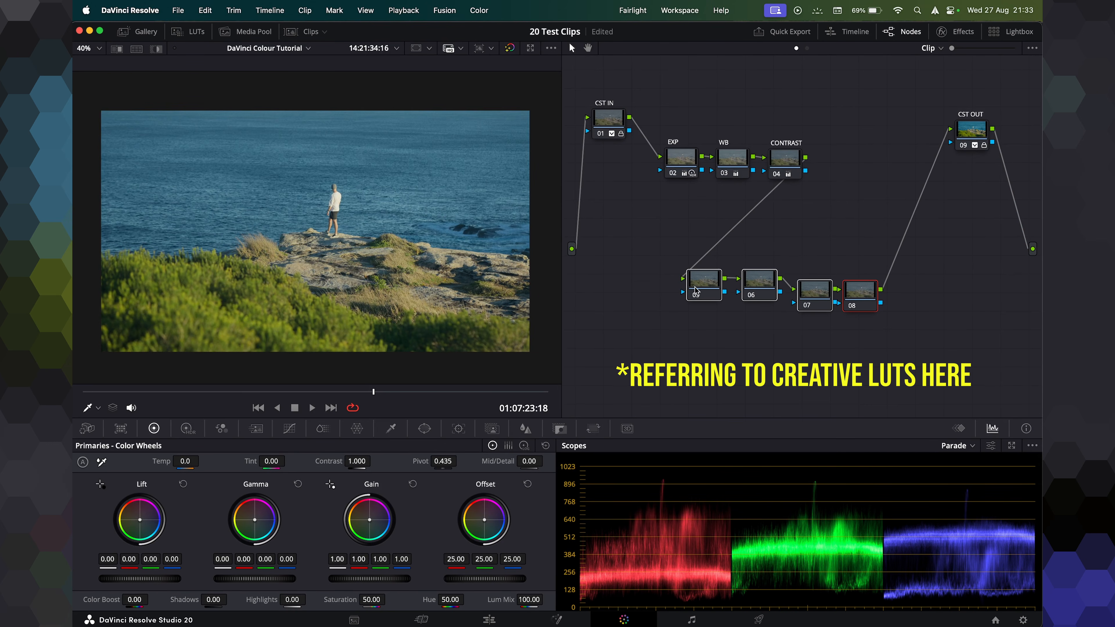
drag(609, 123, 600, 123)
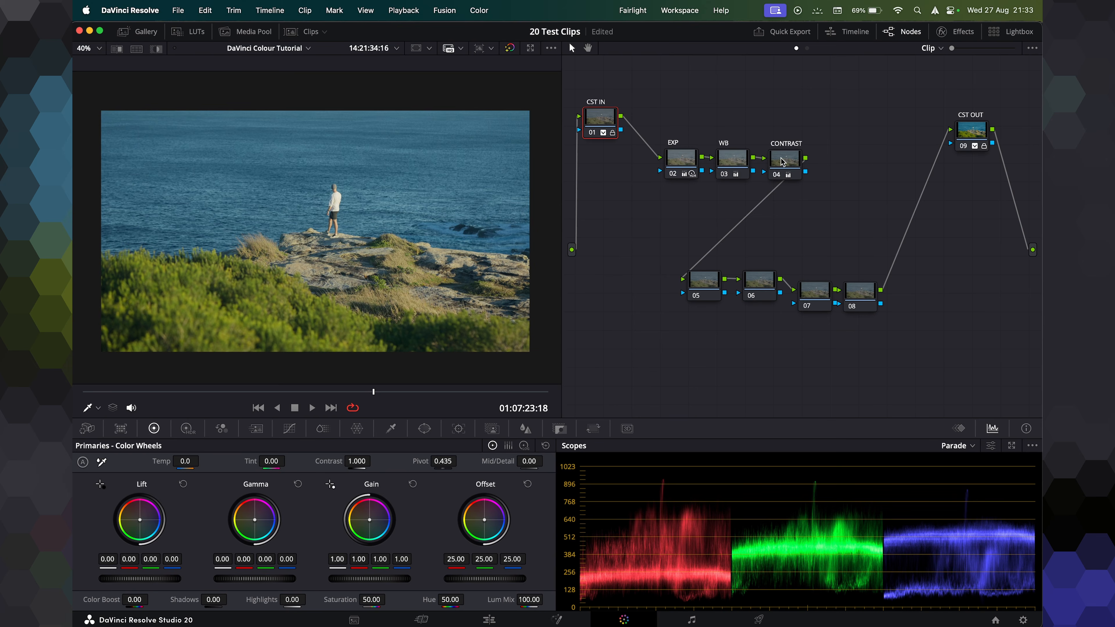
Delete three of the new serial nodes, leaving node 05 between CONTRAST and CST OUT.
click(774, 298)
drag(774, 298, 776, 307)
drag(713, 292, 718, 301)
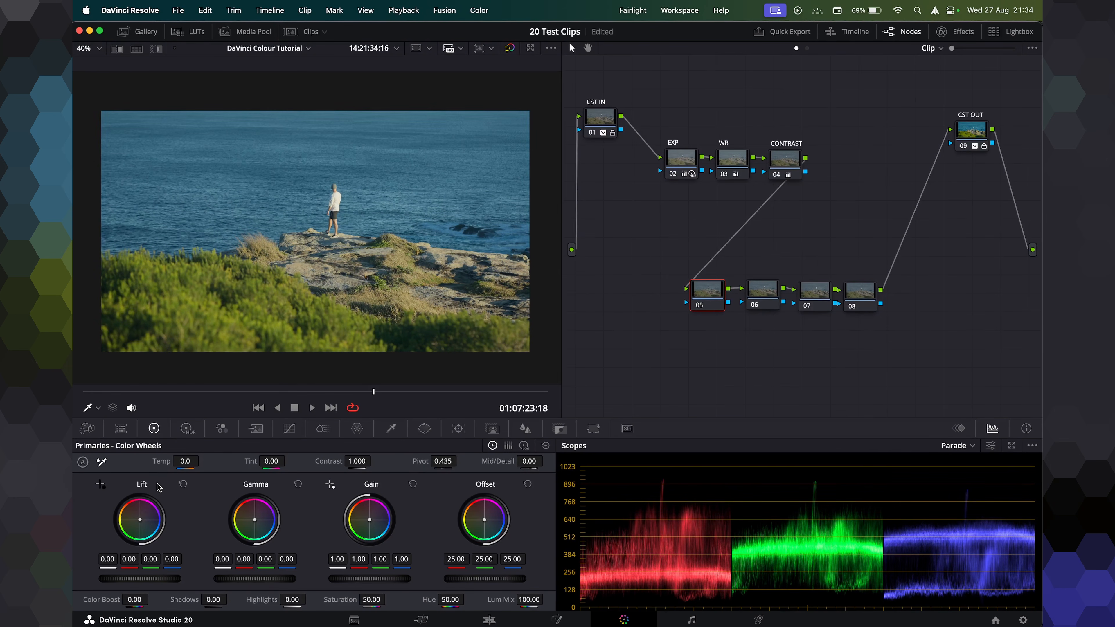
click(861, 293)
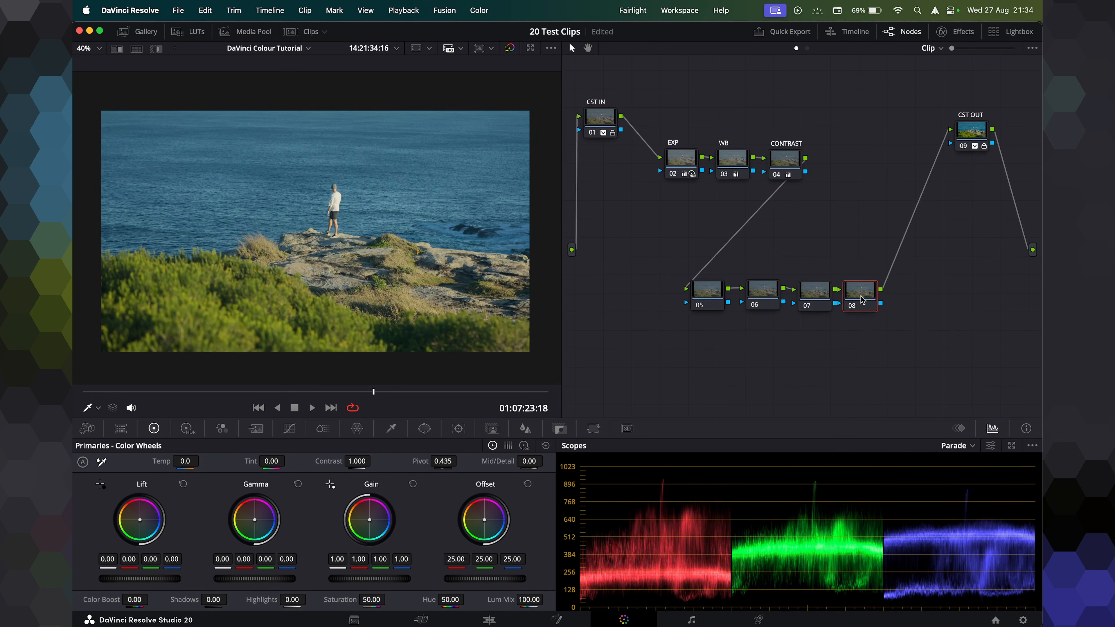
drag(656, 262, 898, 286)
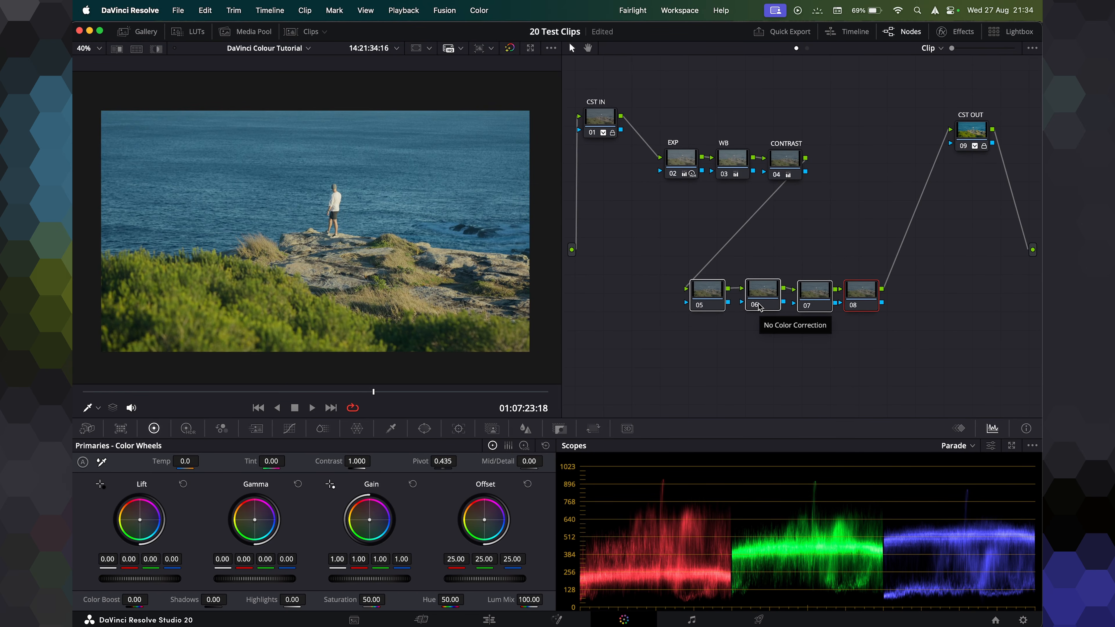
click(742, 379)
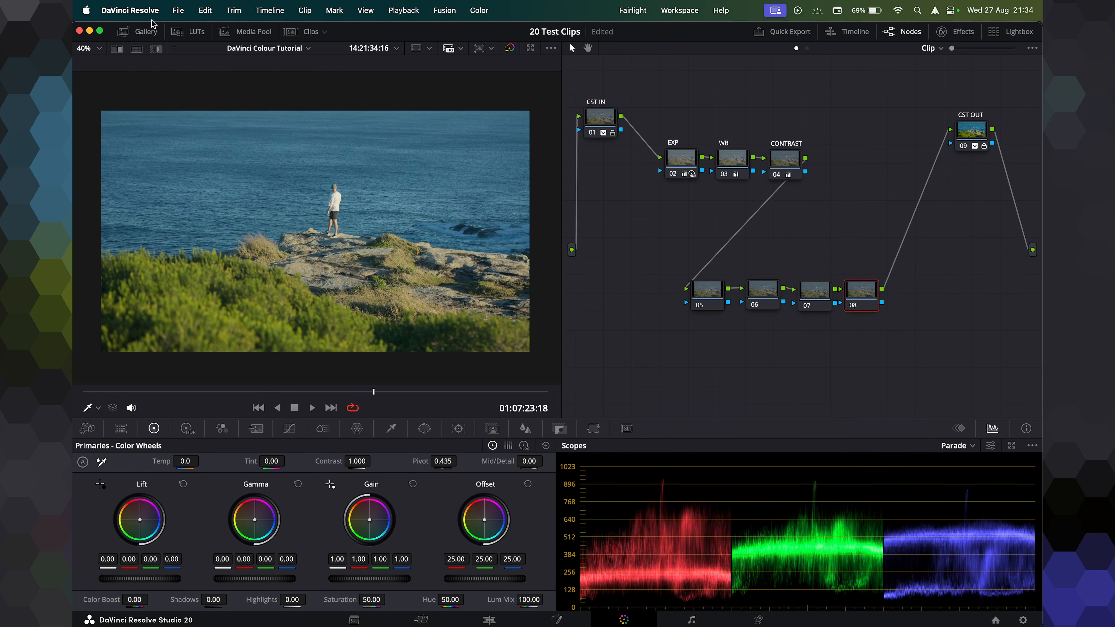
drag(911, 358, 765, 295)
key(Delete)
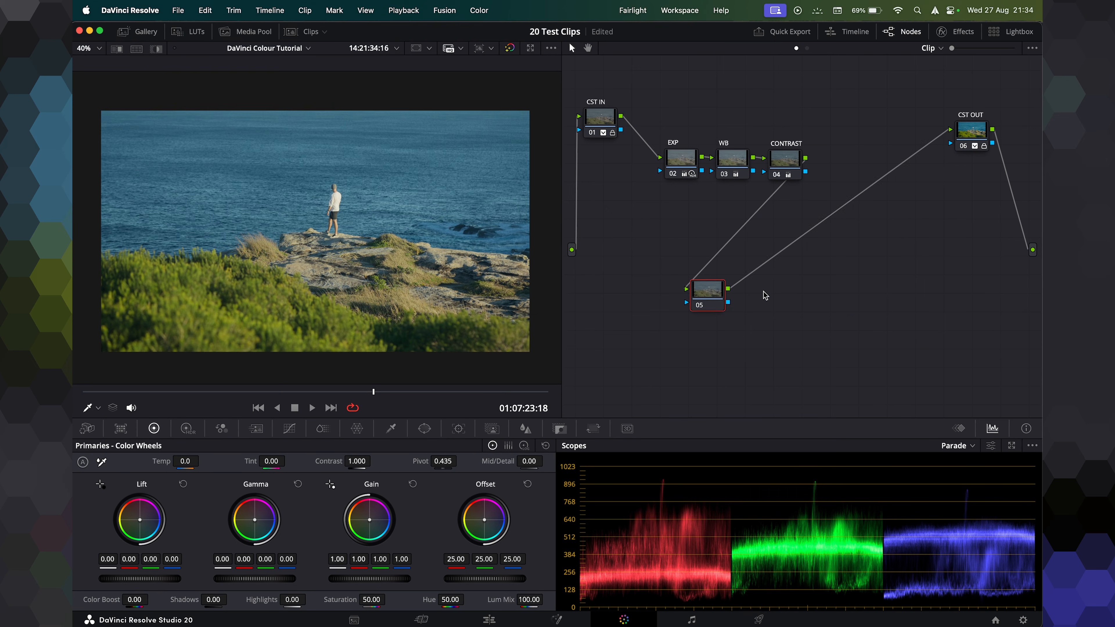
Apply the LUT3.DWG.Greens.Blues_8.C6579 LUT from the for Creators folder to the node labelled LUT.
drag(704, 301, 785, 306)
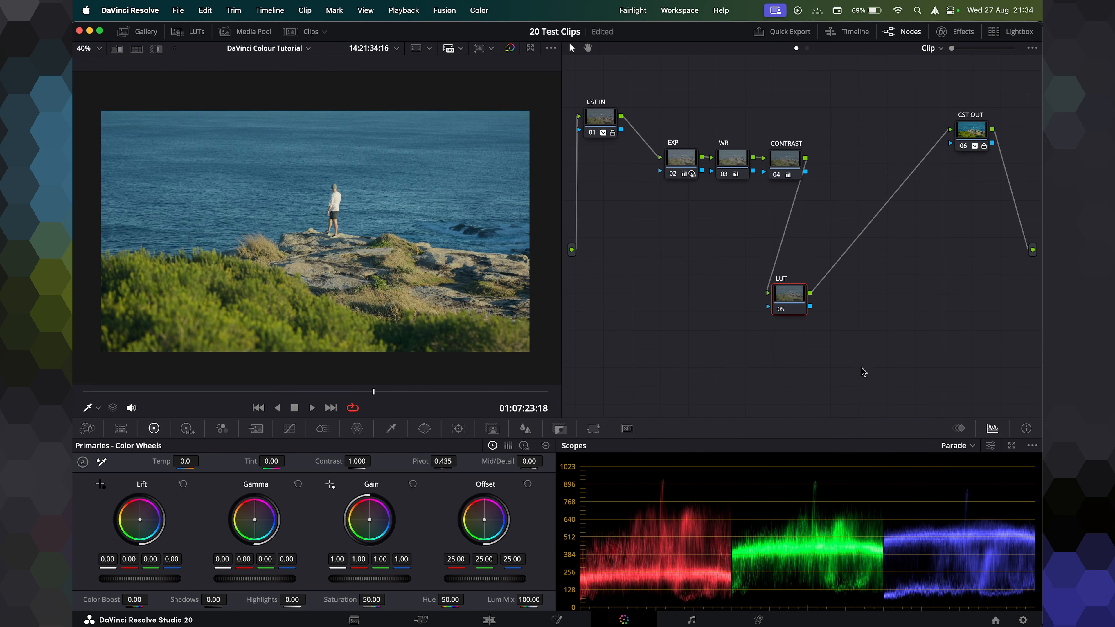
click(188, 27)
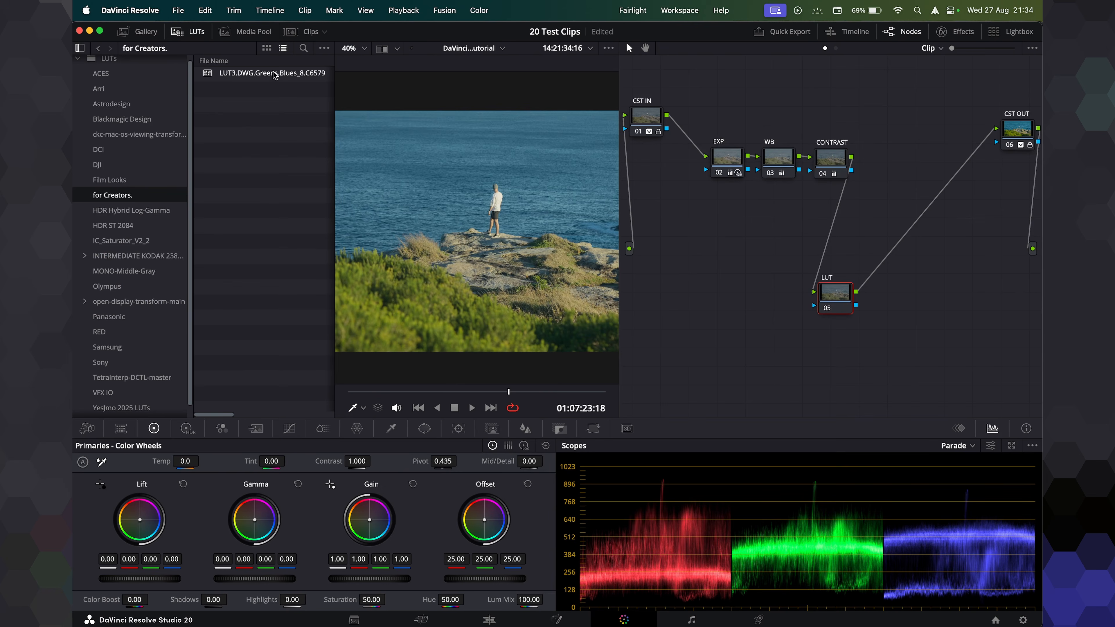
drag(258, 78, 832, 299)
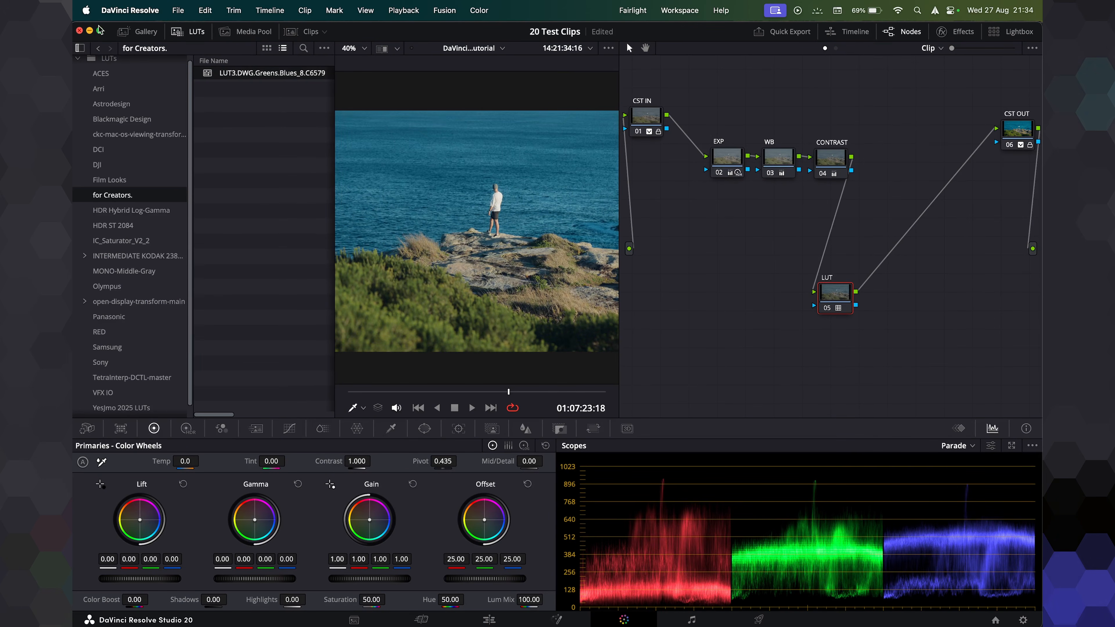
click(189, 31)
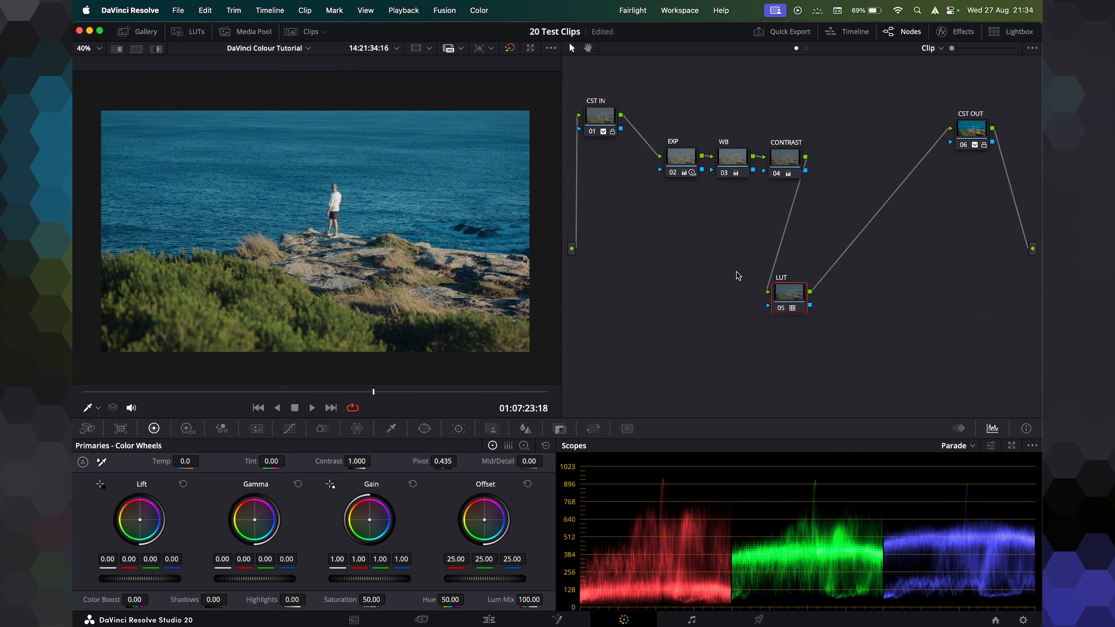
Toggle the LUT node on and off while zooming the viewer to compare the look.
scroll(352, 261, up, 2)
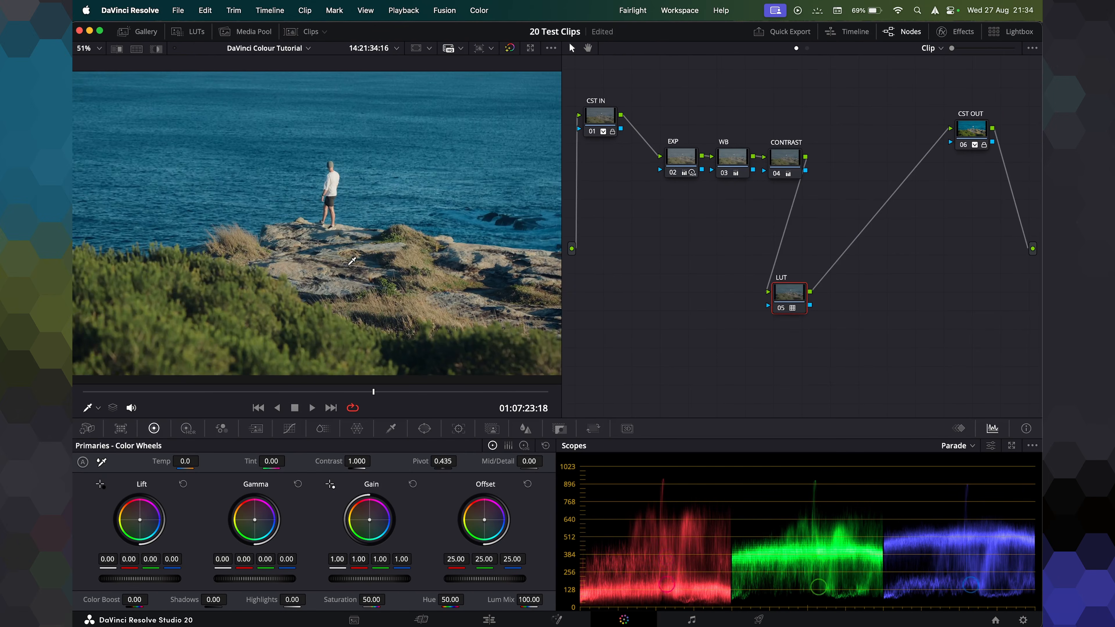
drag(219, 261, 299, 259)
scroll(305, 259, down, 1)
key(super+d)
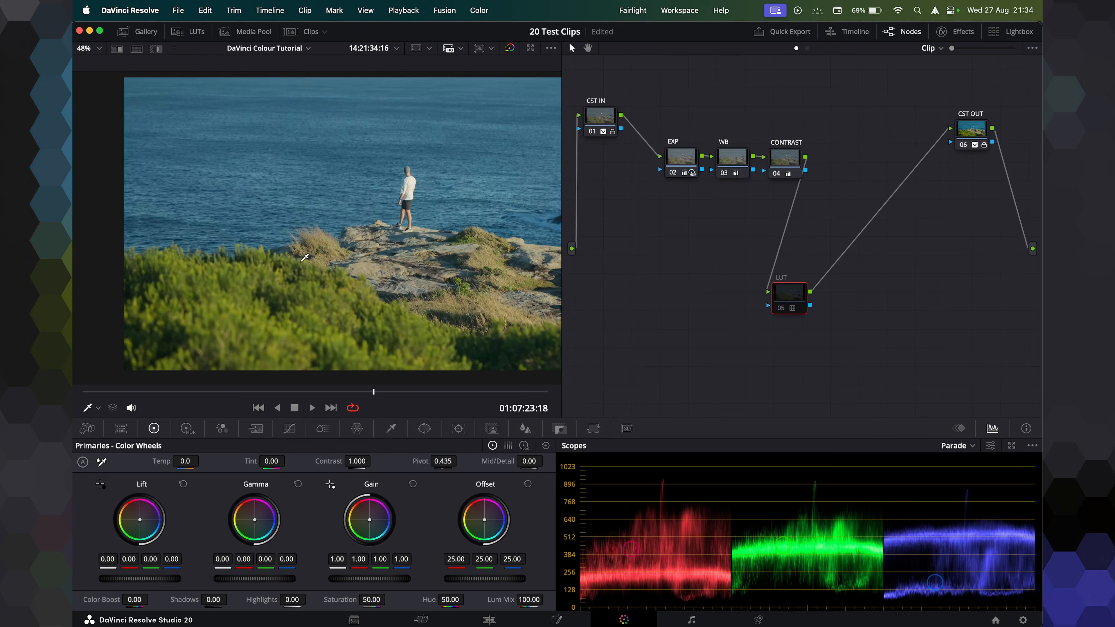
key(super+d)
drag(433, 225, 389, 225)
scroll(390, 225, down, 1)
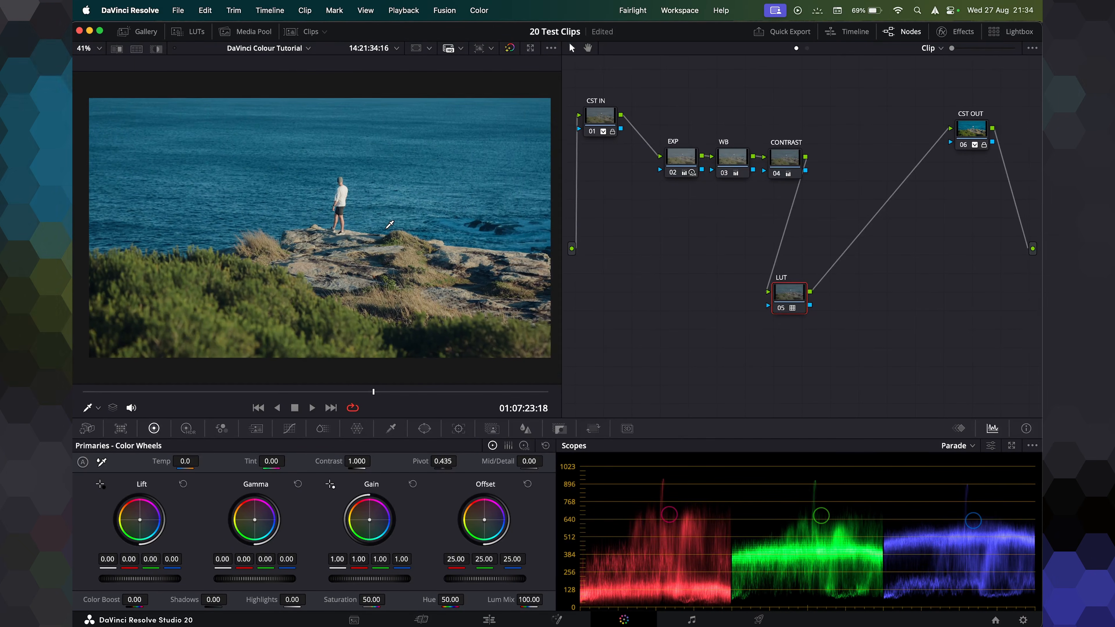
scroll(389, 225, up, 1)
key(super+d)
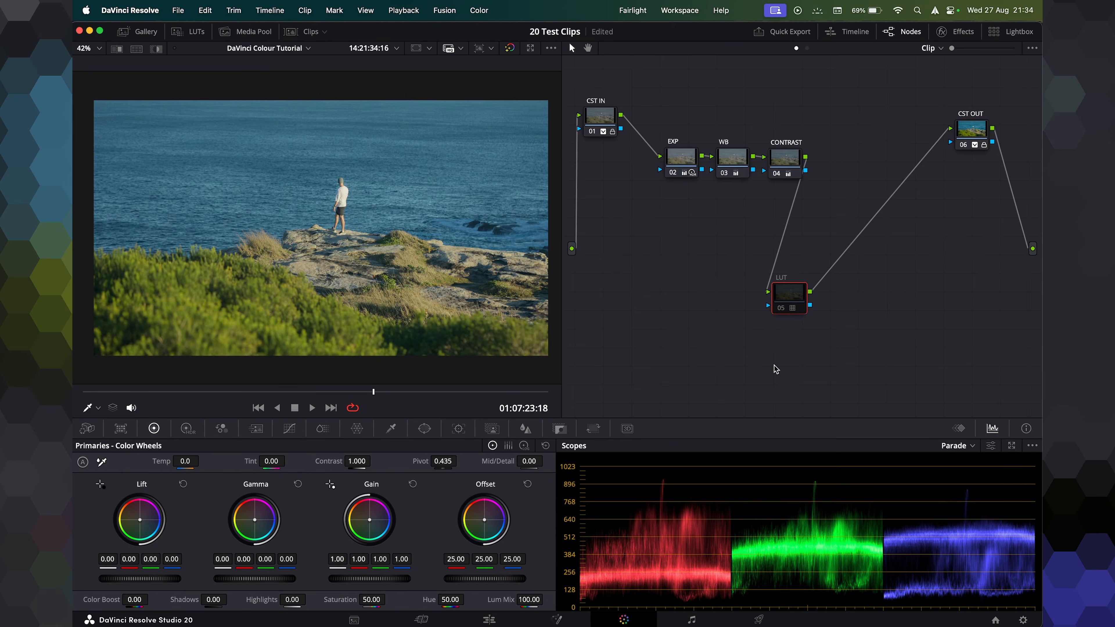
key(super+d)
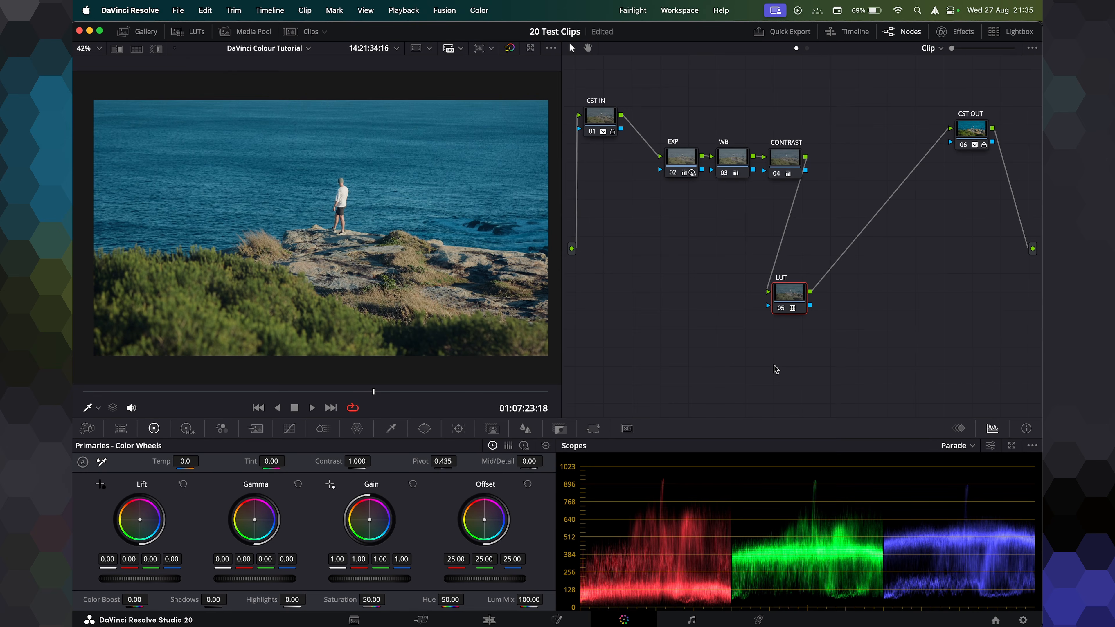
Lower the LUT node's Key Output Gain to 0.484 to reduce the LUT's strength.
click(559, 428)
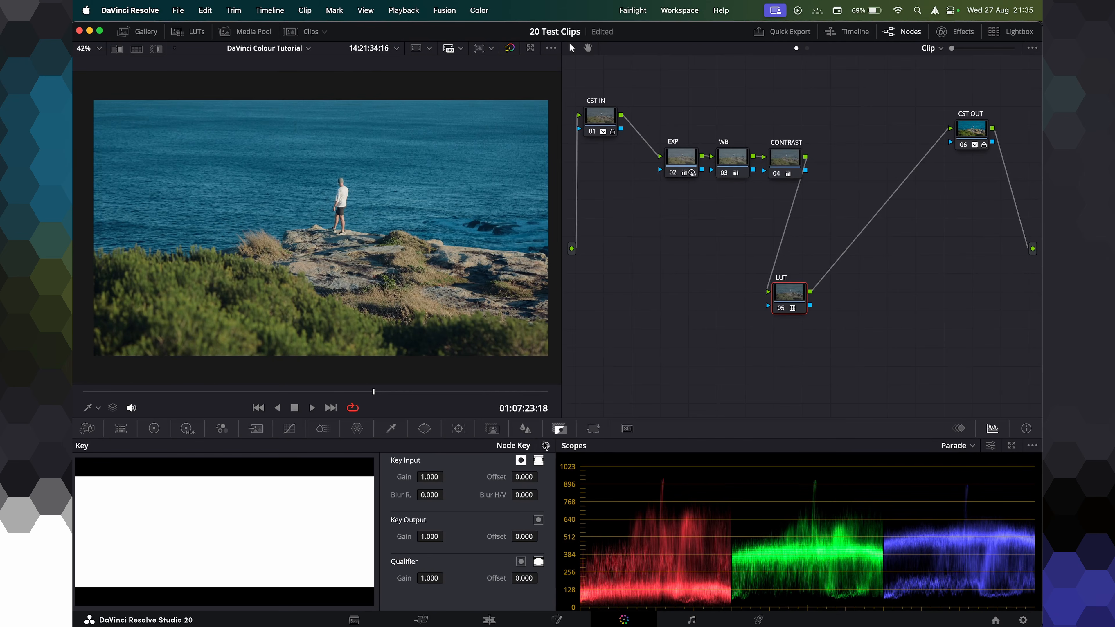
drag(447, 537, 446, 537)
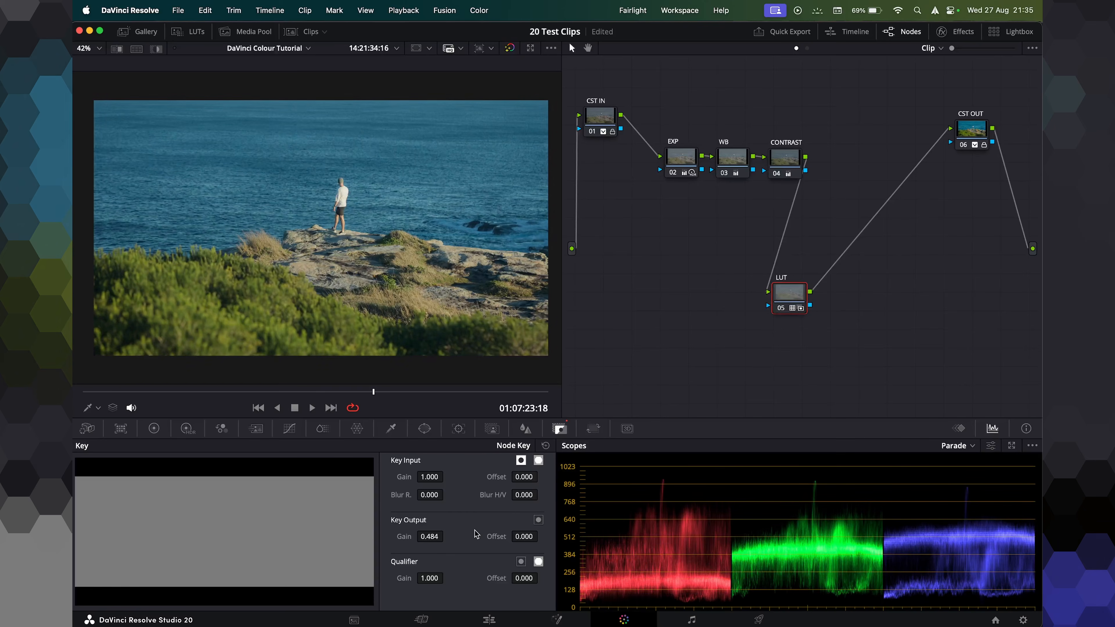
scroll(369, 298, up, 1)
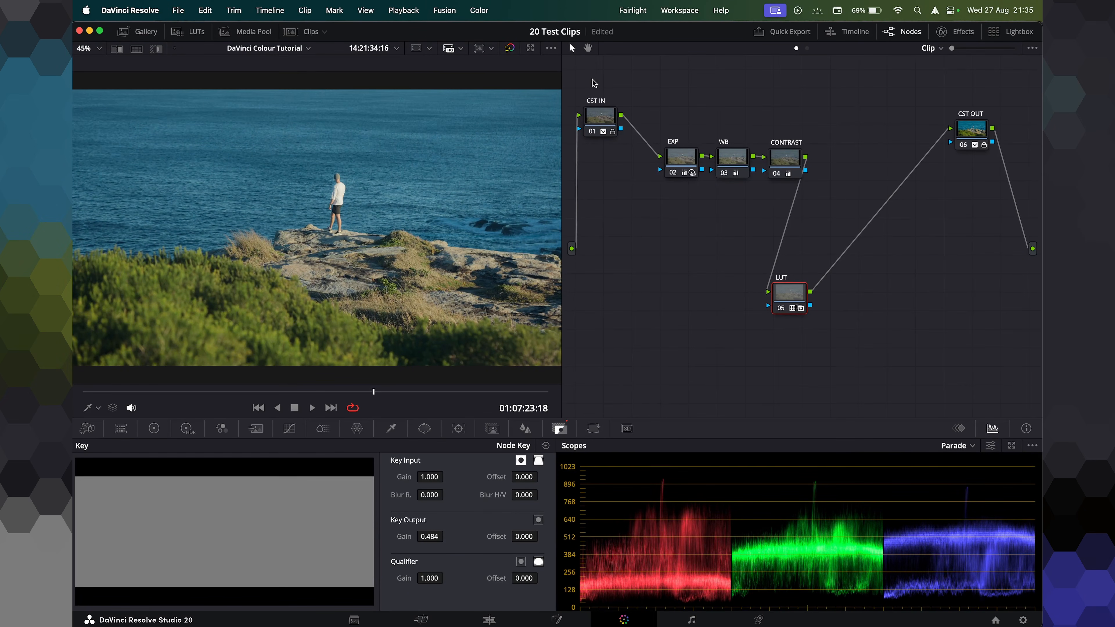
Rearrange the node graph and add a new serial node after the LUT node.
drag(686, 121, 803, 177)
drag(779, 159, 809, 145)
drag(598, 117, 637, 136)
drag(794, 305, 851, 275)
key(alt+s)
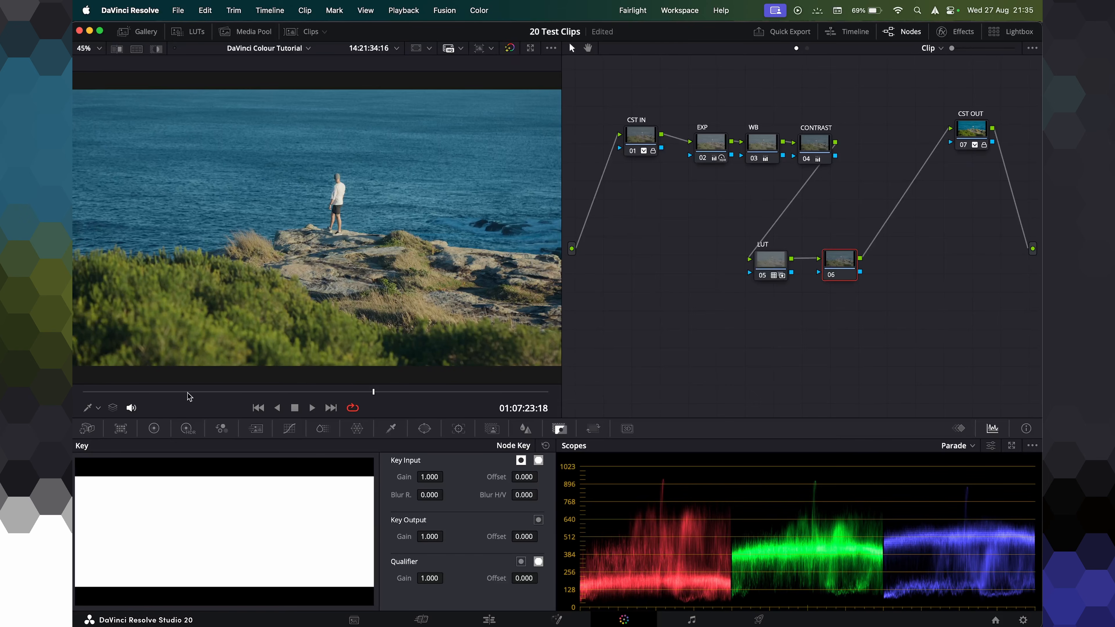
Draw a circular power window around the standing figure, sized about 57.5 with softness about 17.6.
click(424, 428)
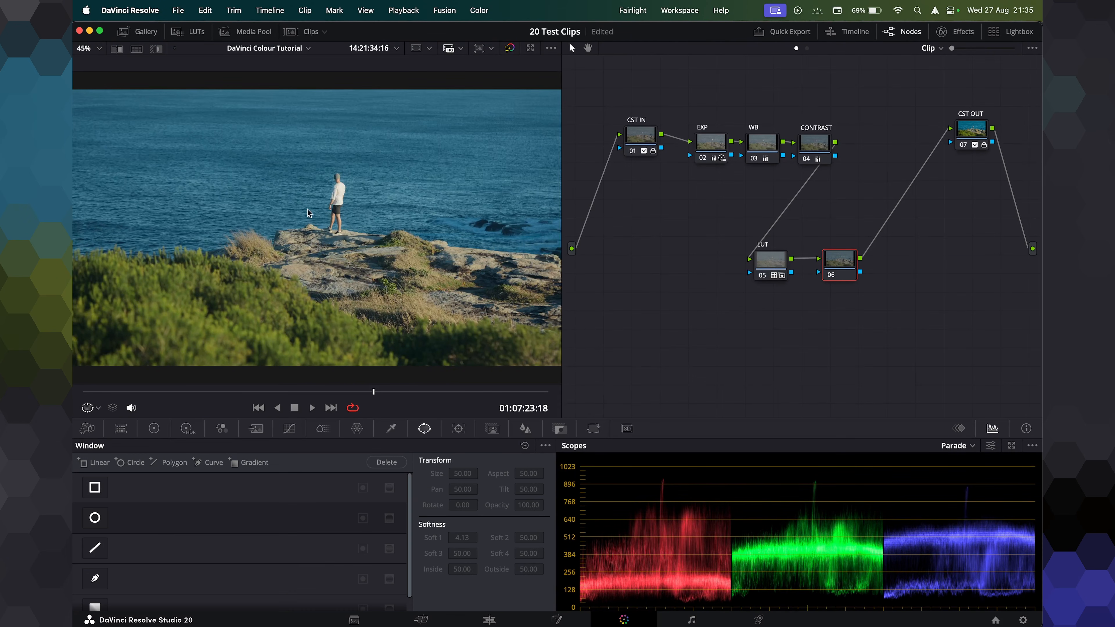
scroll(307, 214, down, 1)
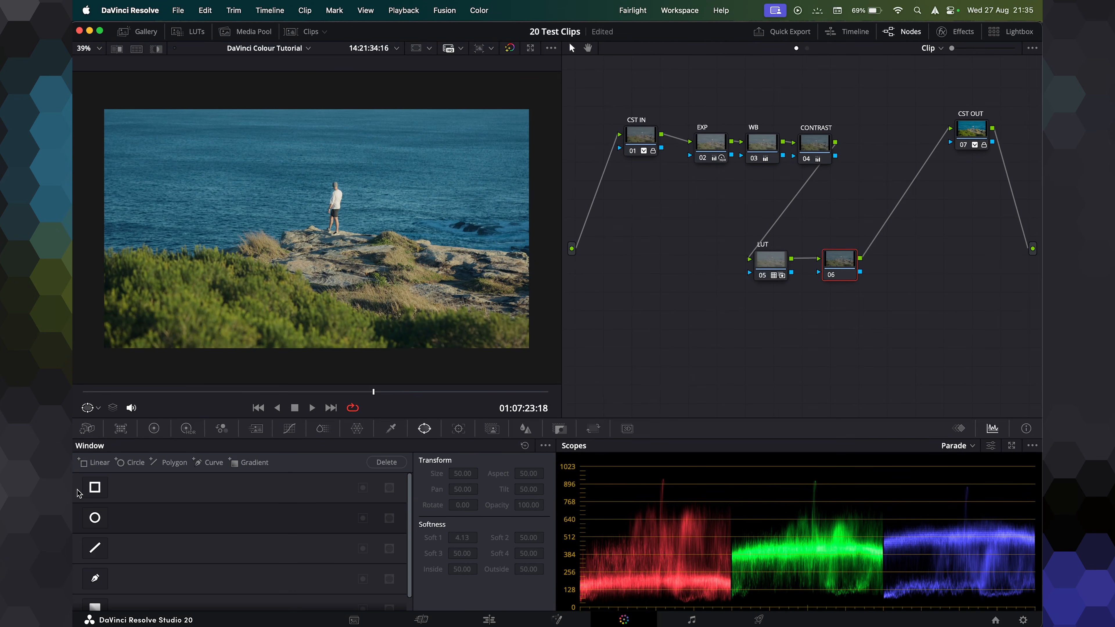
click(95, 519)
drag(313, 234, 322, 216)
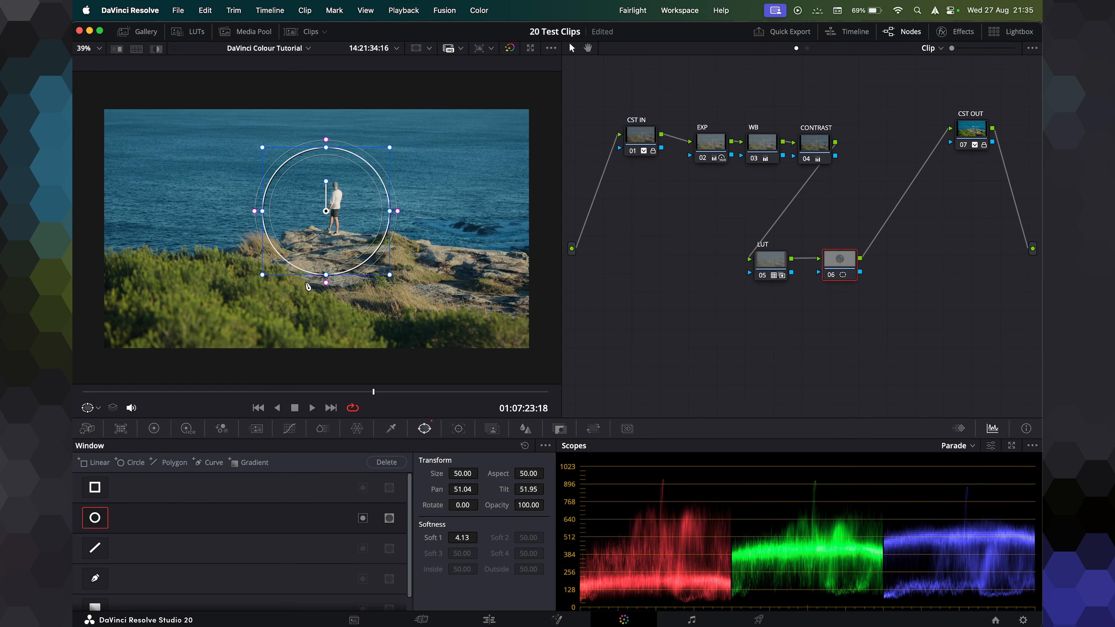
drag(325, 274, 326, 325)
drag(262, 211, 224, 211)
drag(313, 224, 318, 243)
drag(338, 359, 336, 395)
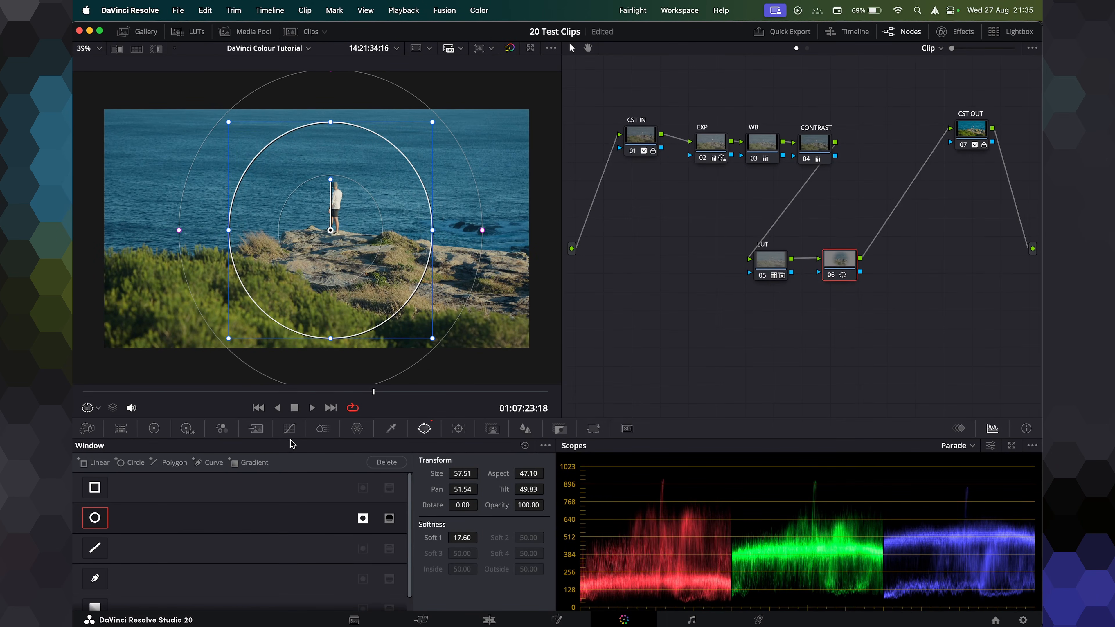
Pull the custom curve's midpoint down slightly inside the window, toggling the node to compare.
click(289, 429)
drag(192, 553, 195, 557)
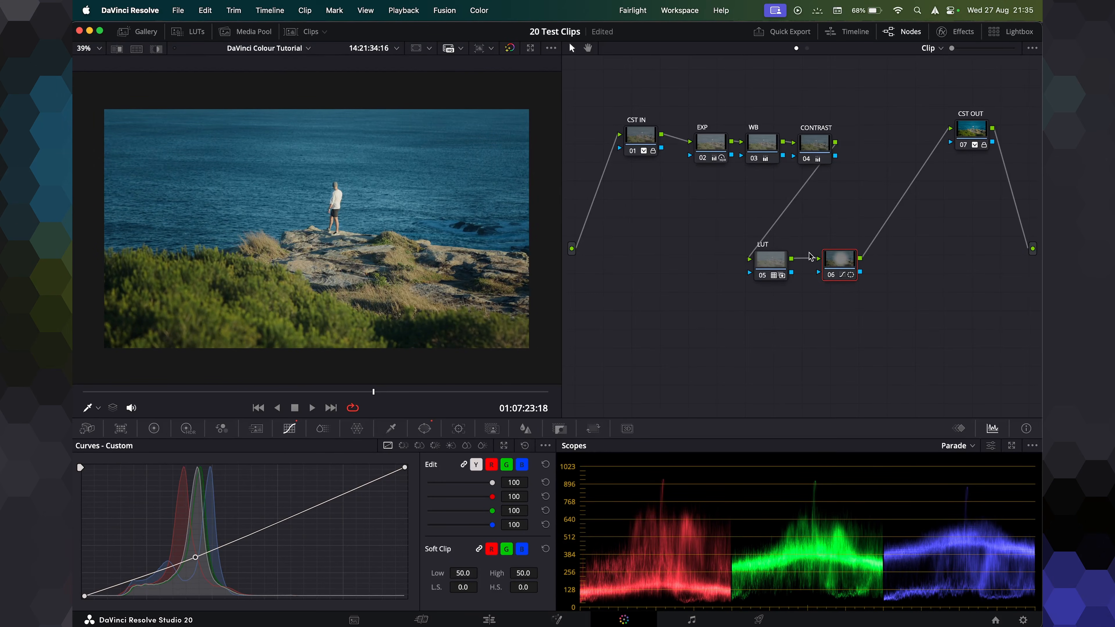
key(super+d)
key(super+d)
scroll(346, 223, down, 1)
key(super+d)
key(super+d)
scroll(353, 217, up, 1)
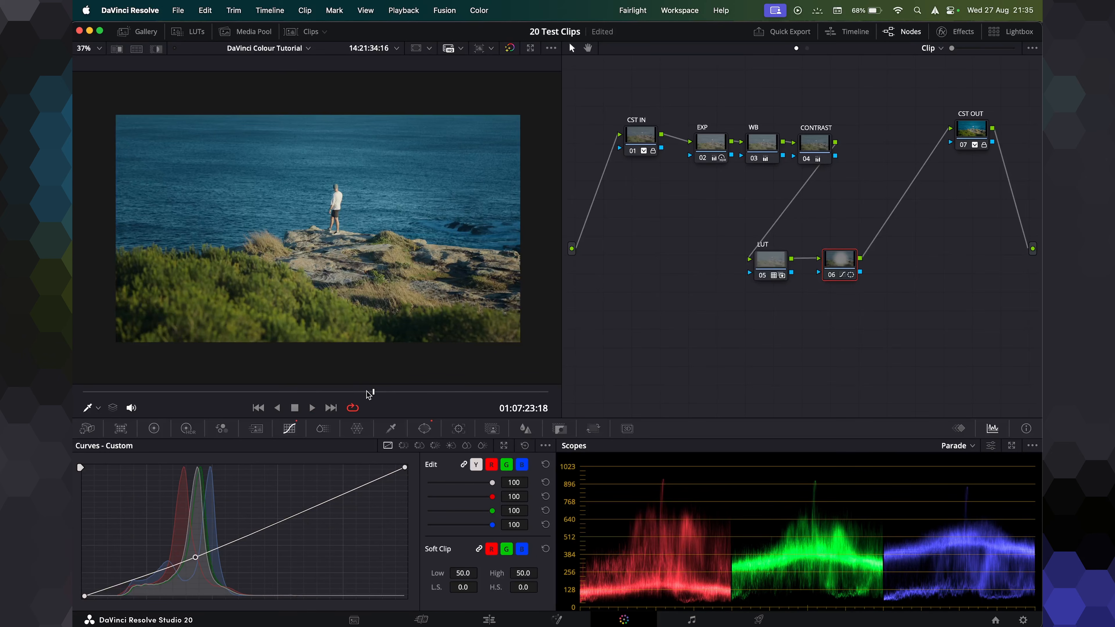
click(357, 392)
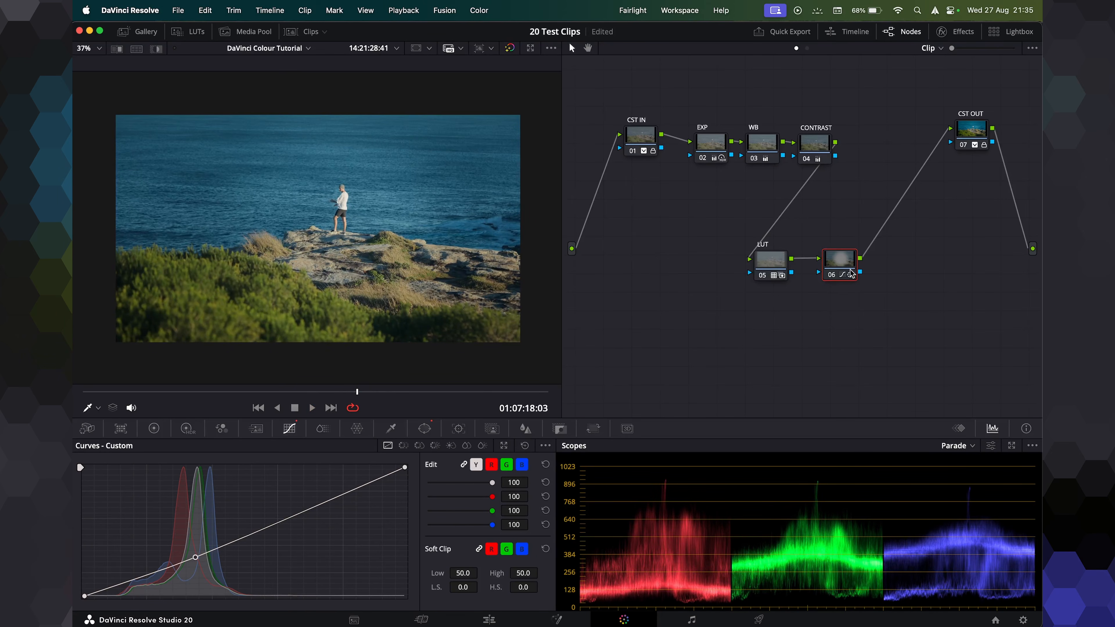
Insert another serial node between the LUT node and the window node.
drag(851, 273, 905, 263)
drag(771, 259, 715, 259)
key(alt+s)
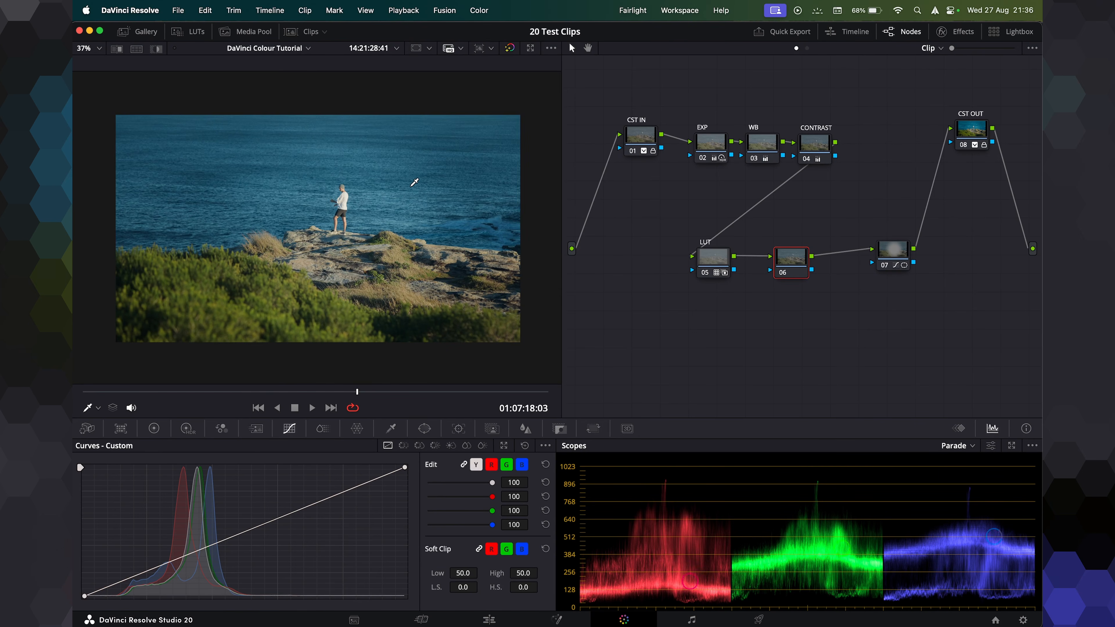
Apply the DCTL effect to the new node, choosing MONO-Middle-Gray-v1.4 with the DaVinci Intermediate transfer function.
scroll(393, 194, up, 1)
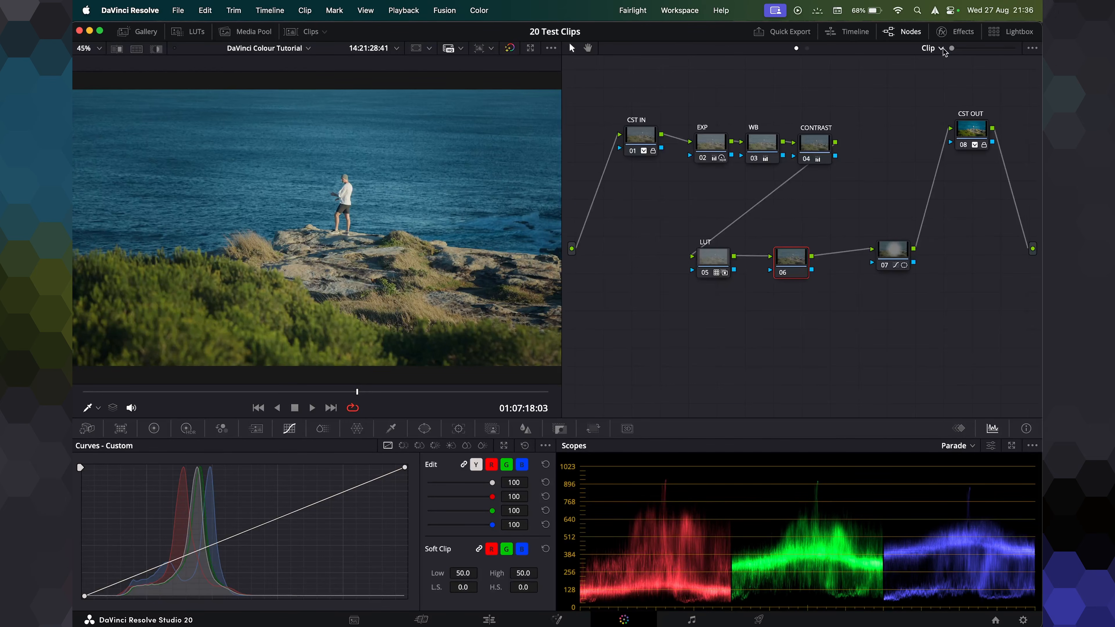
click(944, 32)
drag(858, 383, 746, 260)
click(913, 81)
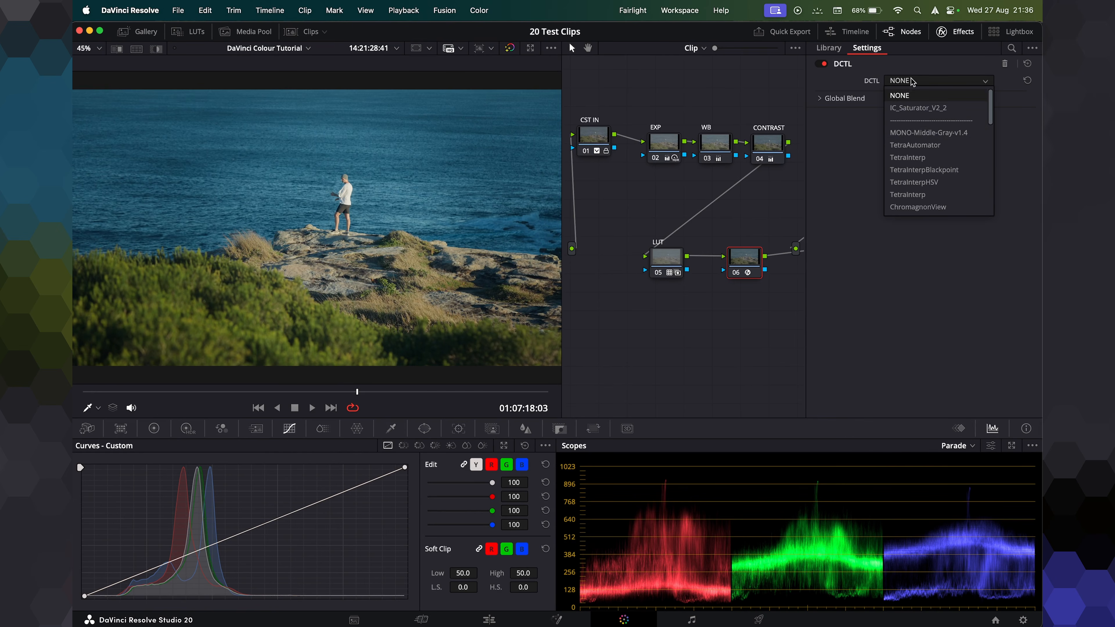
click(908, 133)
click(932, 180)
click(914, 294)
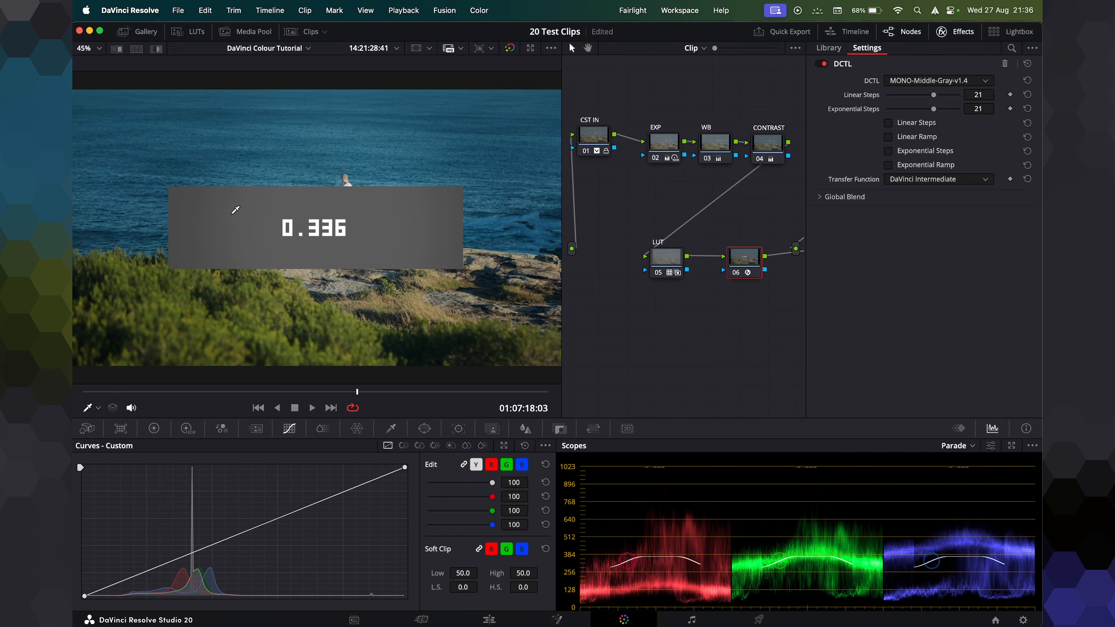
Add a midpoint anchor to the node's custom curve and switch off the DCTL middle-gray check.
click(193, 554)
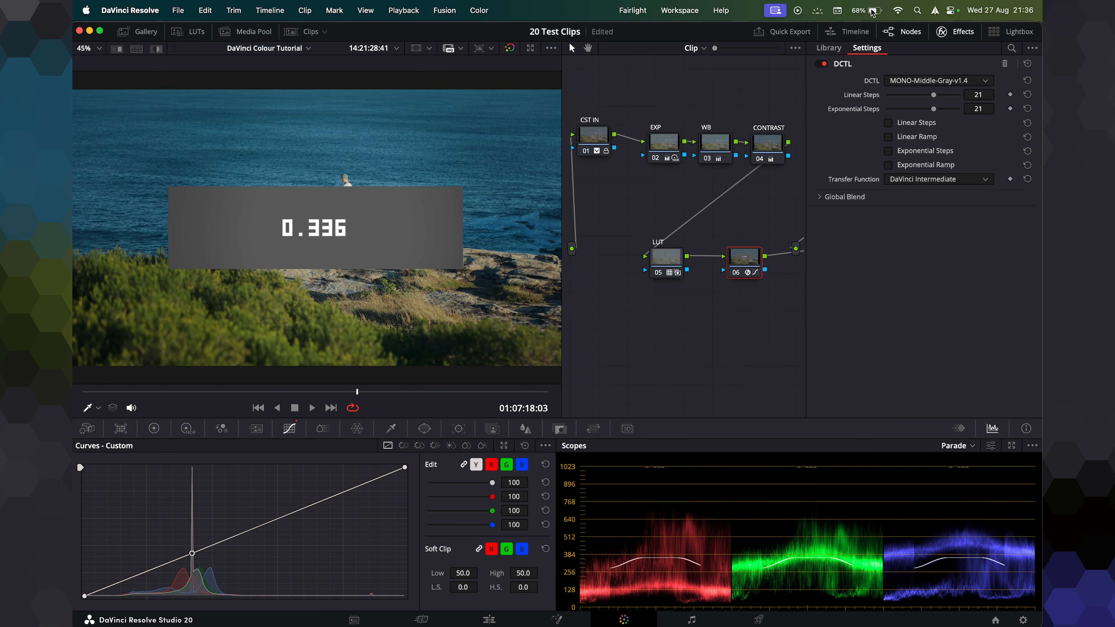
click(821, 64)
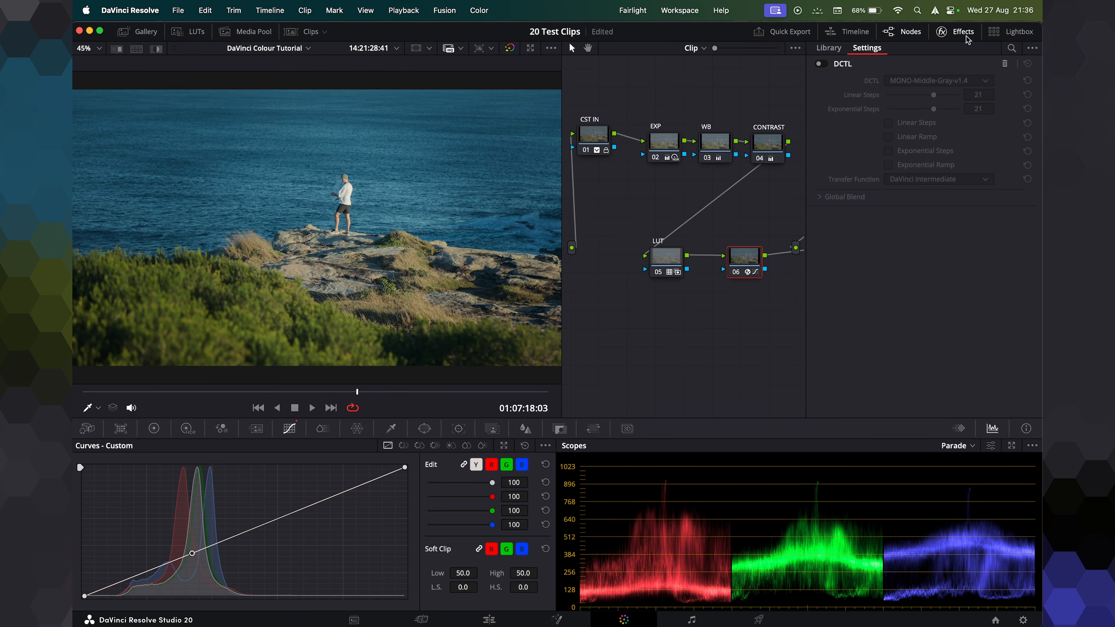
click(946, 32)
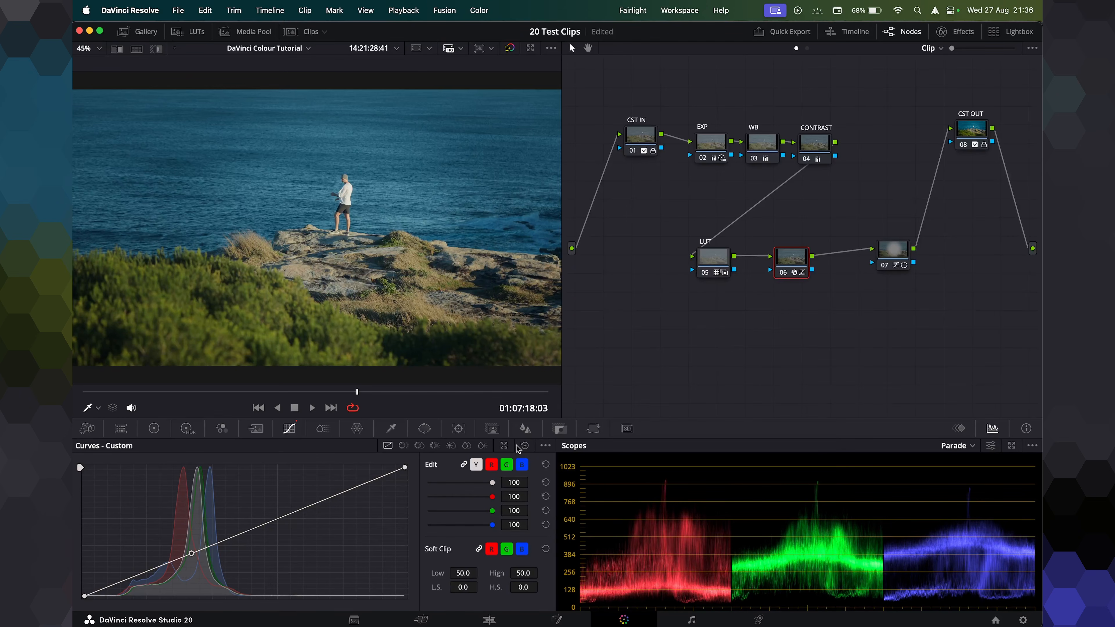
In an enlarged curves view, lift the blue curve slightly in the shadows.
click(505, 446)
drag(758, 40, 746, 48)
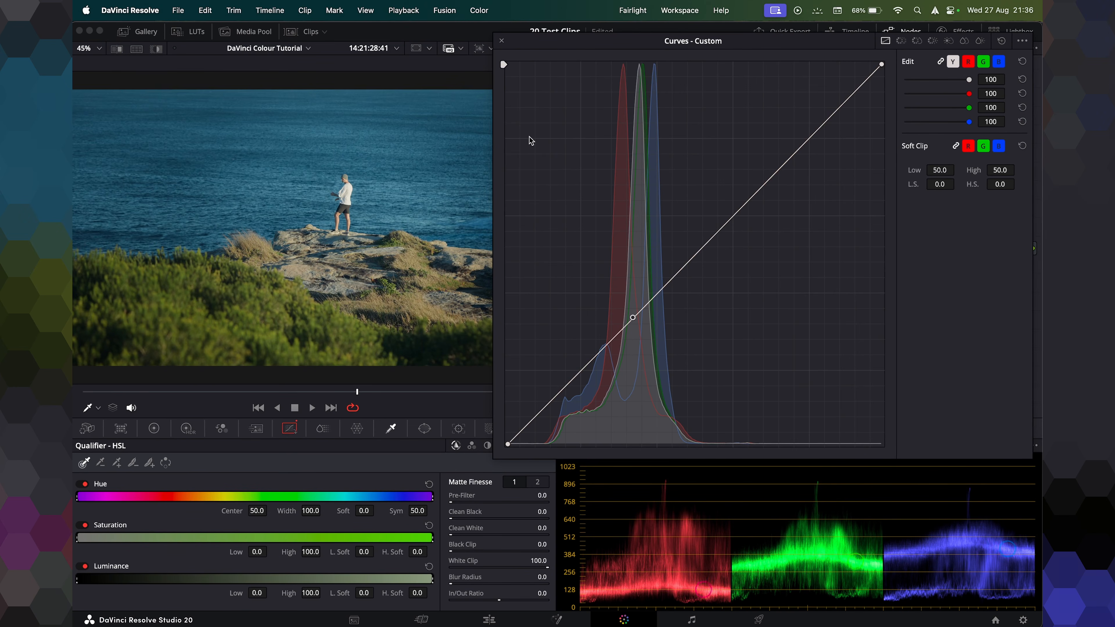
drag(633, 43, 650, 35)
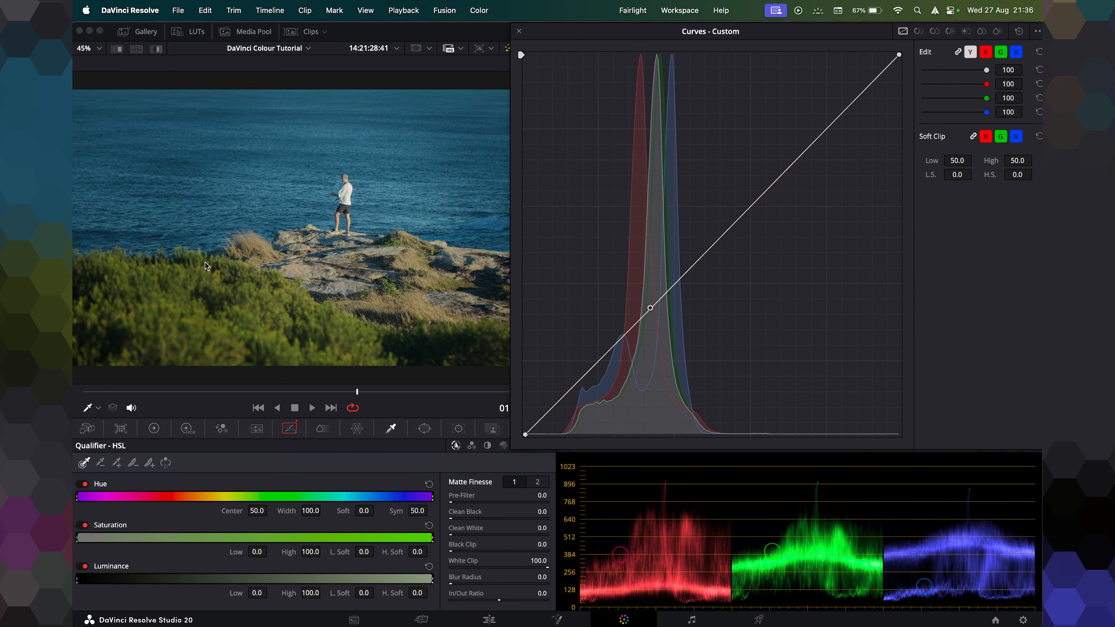
click(1015, 52)
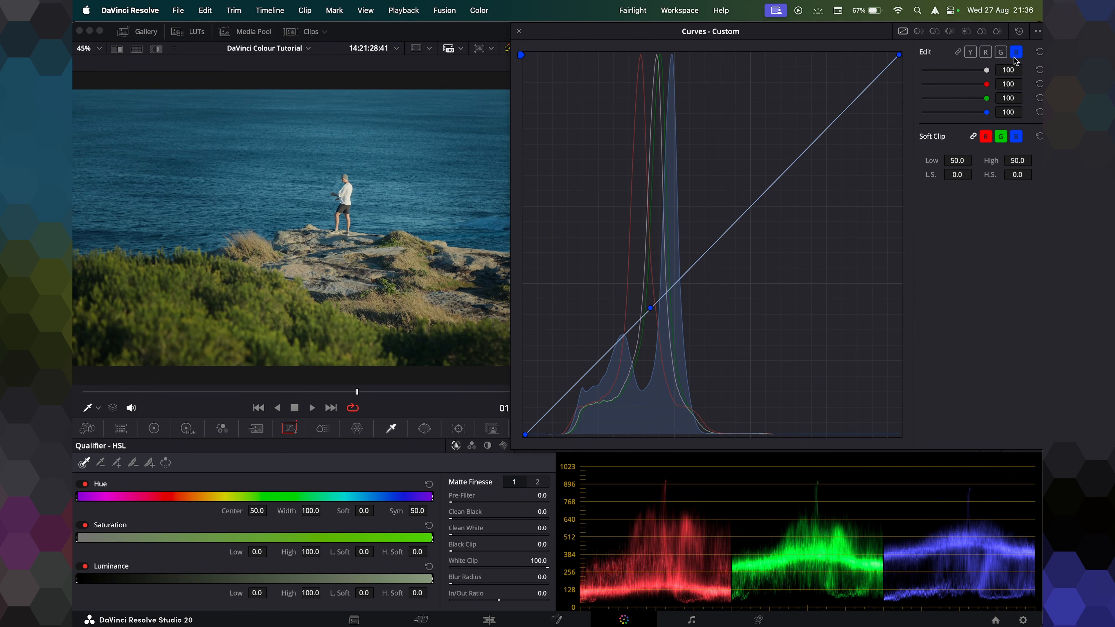
click(593, 366)
drag(594, 369, 592, 368)
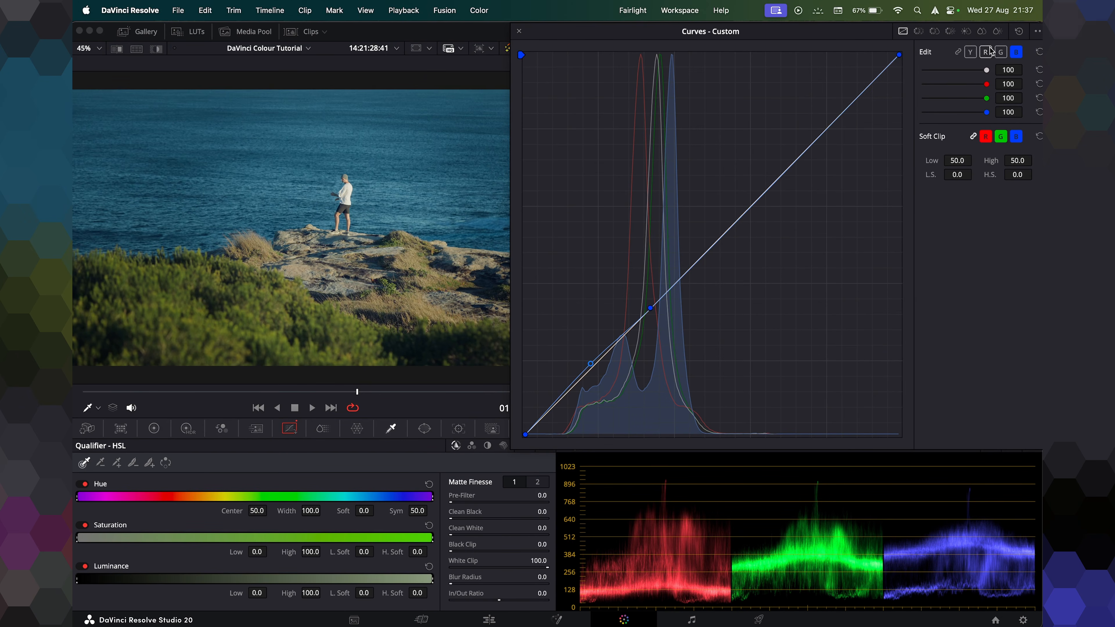
Raise the red curve slightly in the upper midtones and close the enlarged curves view.
click(987, 52)
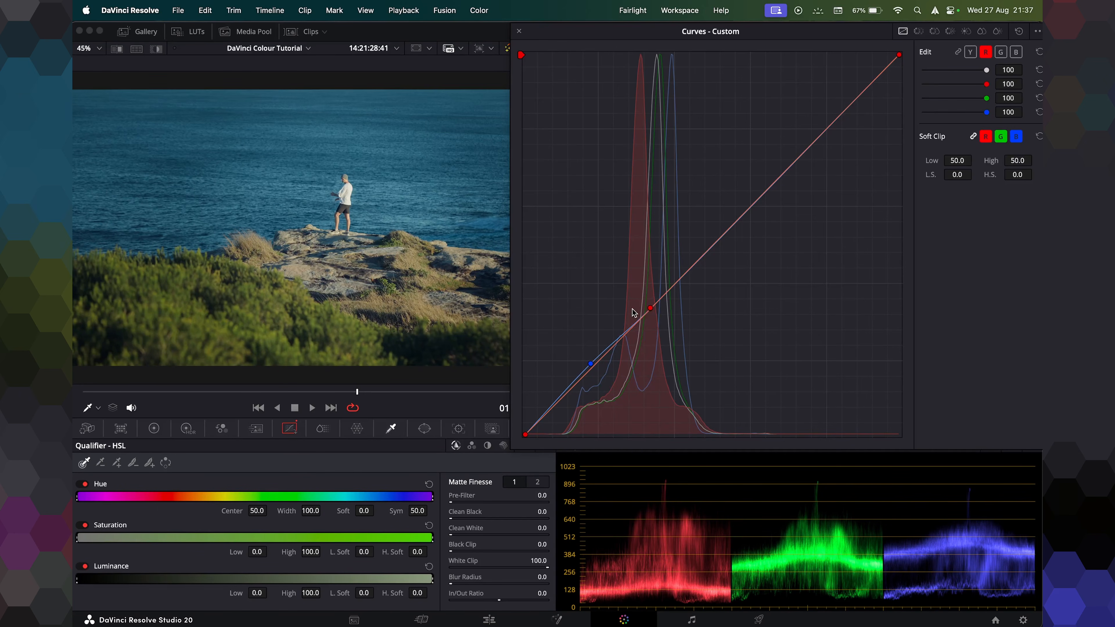
drag(725, 232, 729, 230)
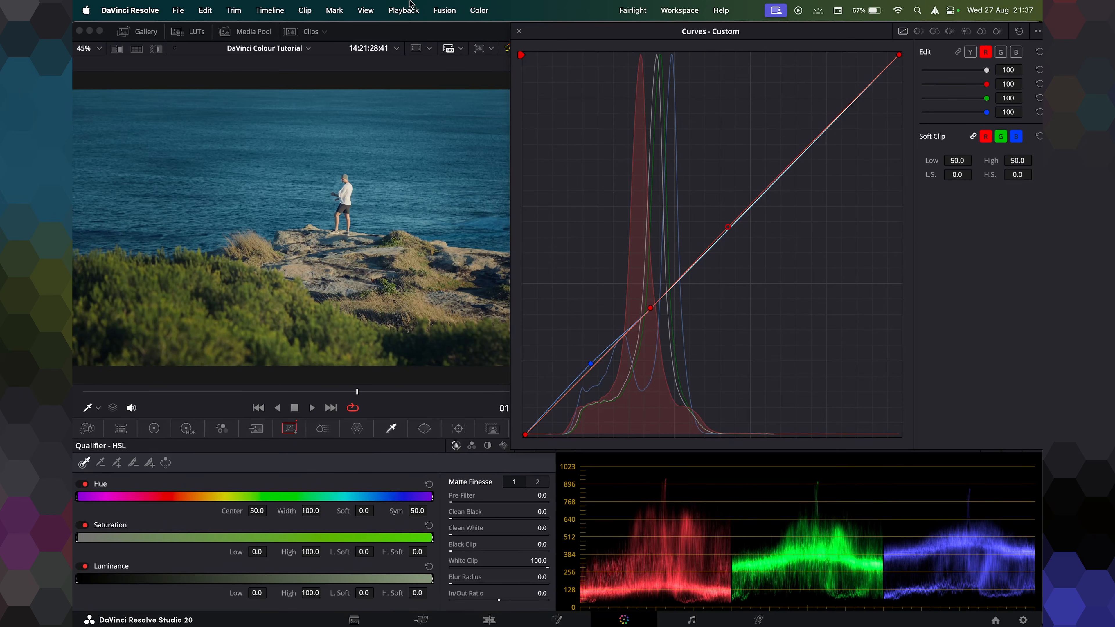
click(519, 31)
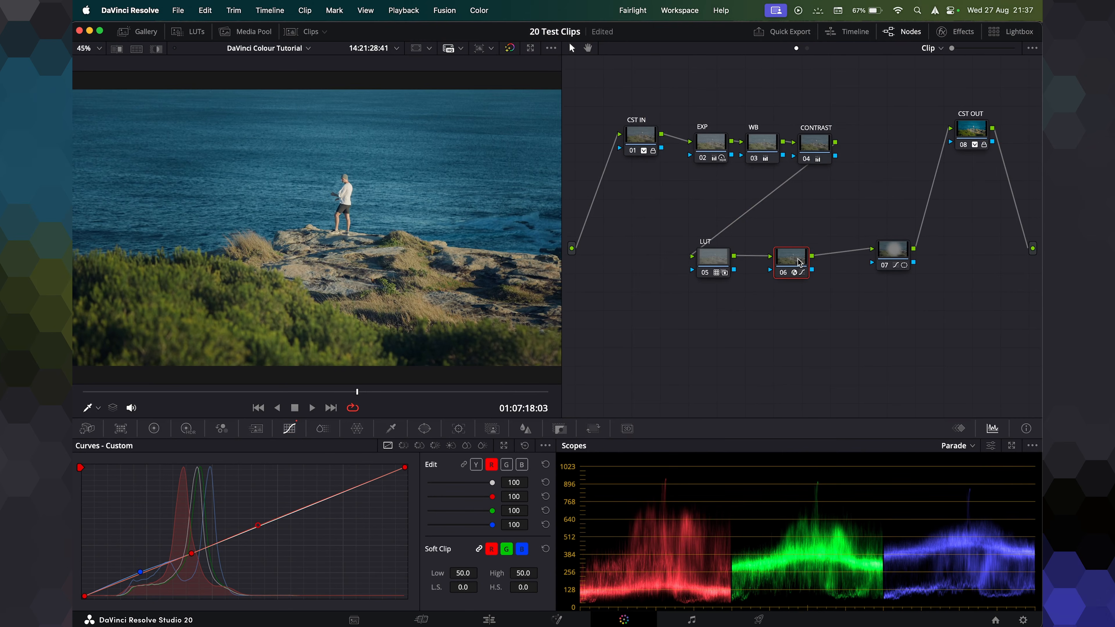
Zoom into the viewer and toggle the curve node on and off to compare the colour shift.
scroll(273, 257, up, 5)
scroll(273, 257, up, 3)
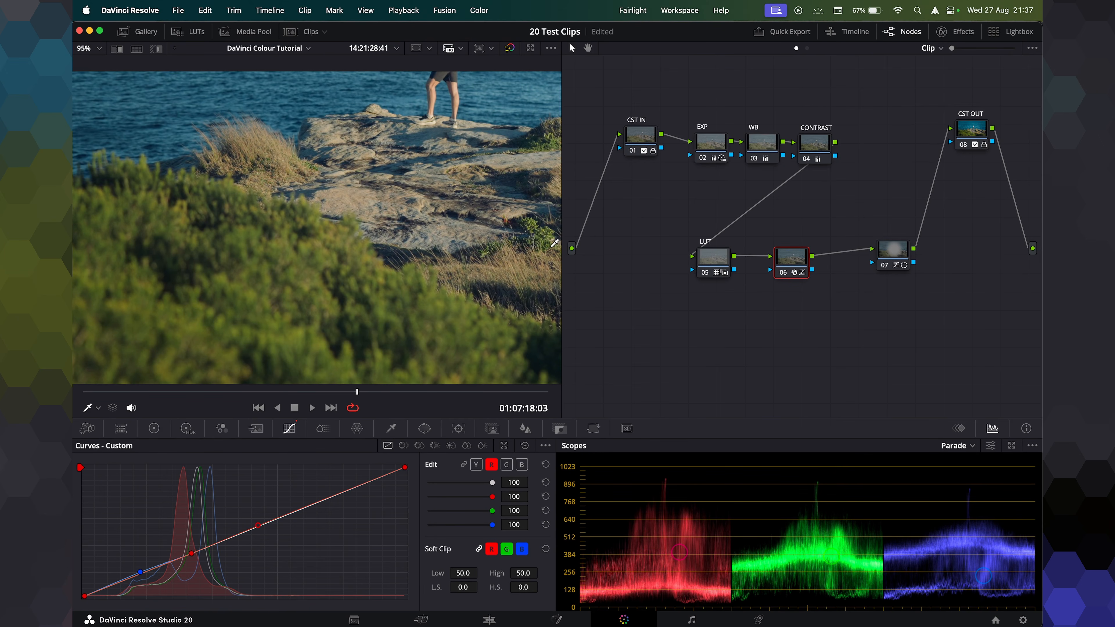
key(super+d)
key(super+d)
key(super+d)
key(super+d)
key(super+d)
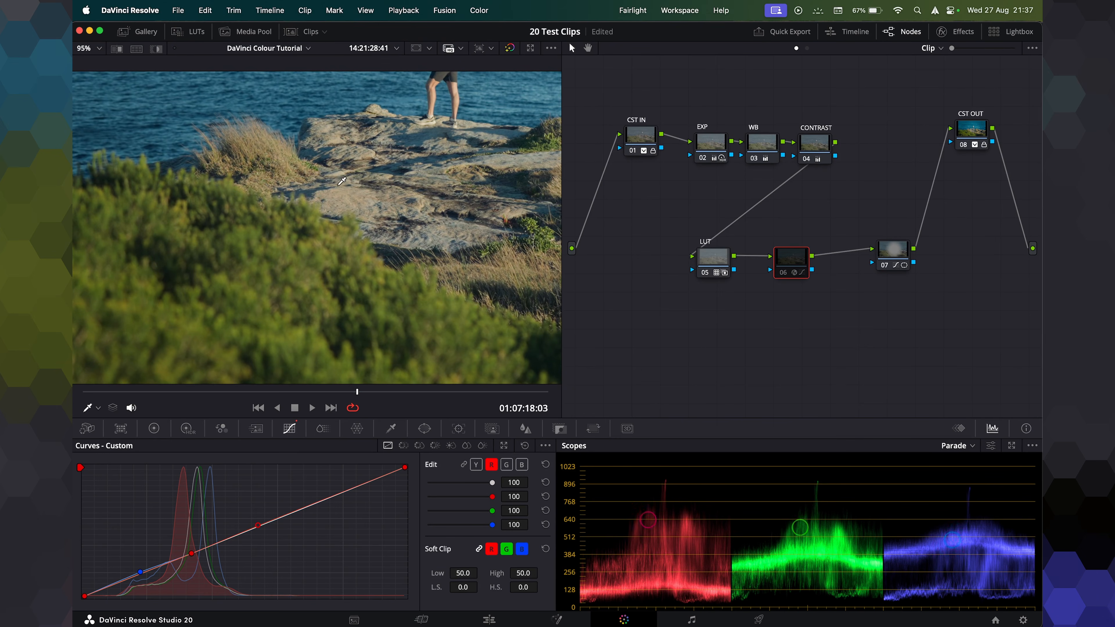
key(super+d)
scroll(409, 210, down, 5)
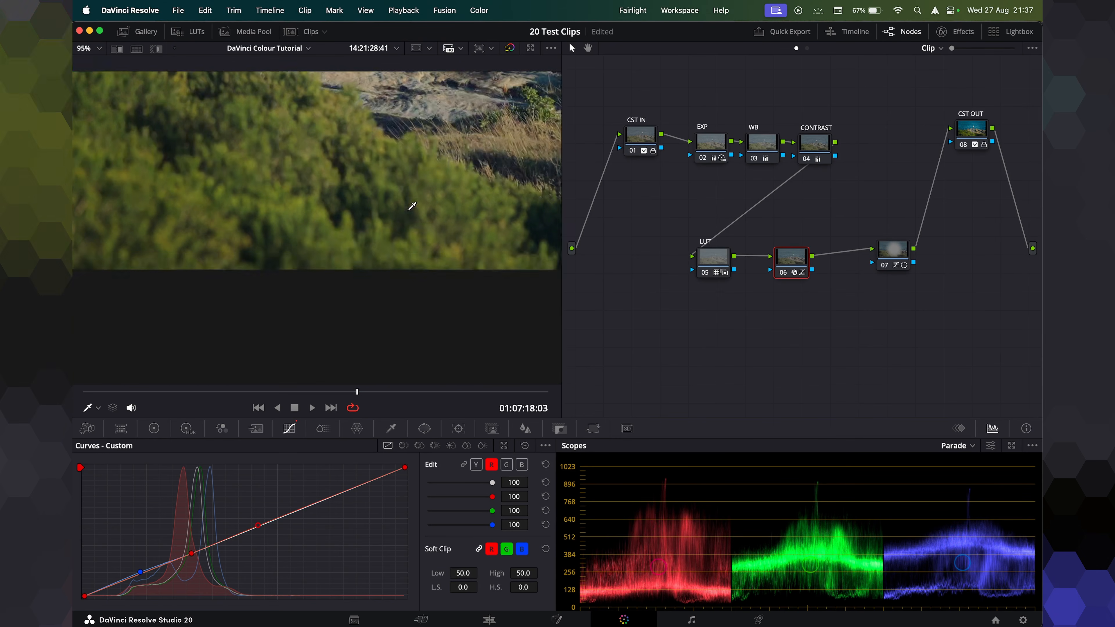
scroll(409, 211, up, 2)
scroll(412, 207, down, 1)
key(shift+z)
key(super+d)
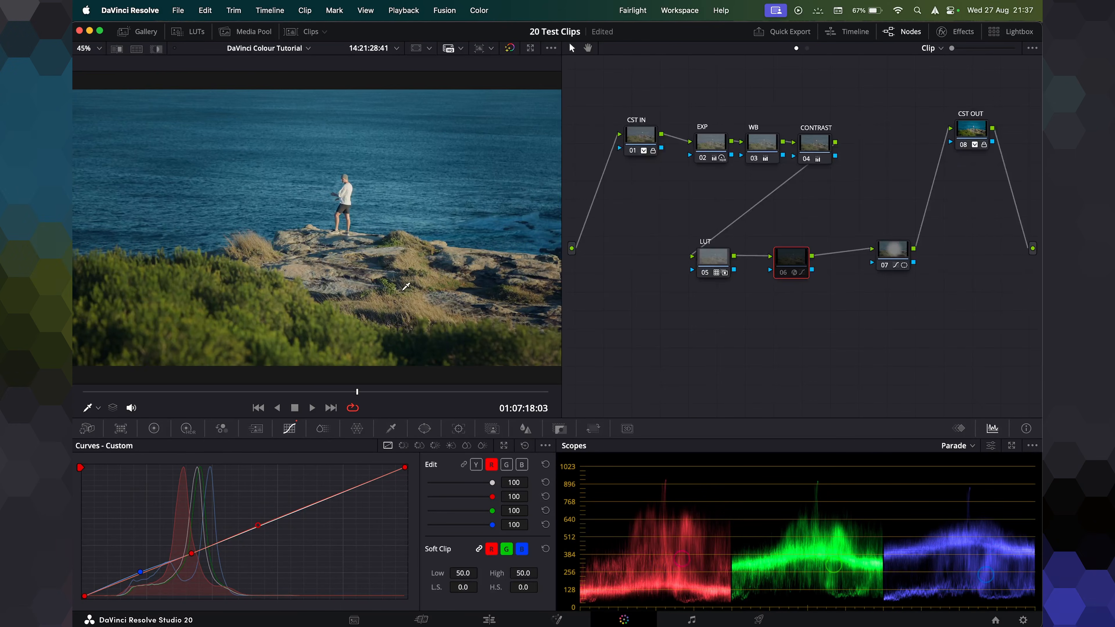
key(super+d)
Rearrange the LUT, curve and window nodes closer together and select the LUT and curve nodes.
drag(715, 271, 734, 271)
click(799, 256)
drag(861, 258, 842, 259)
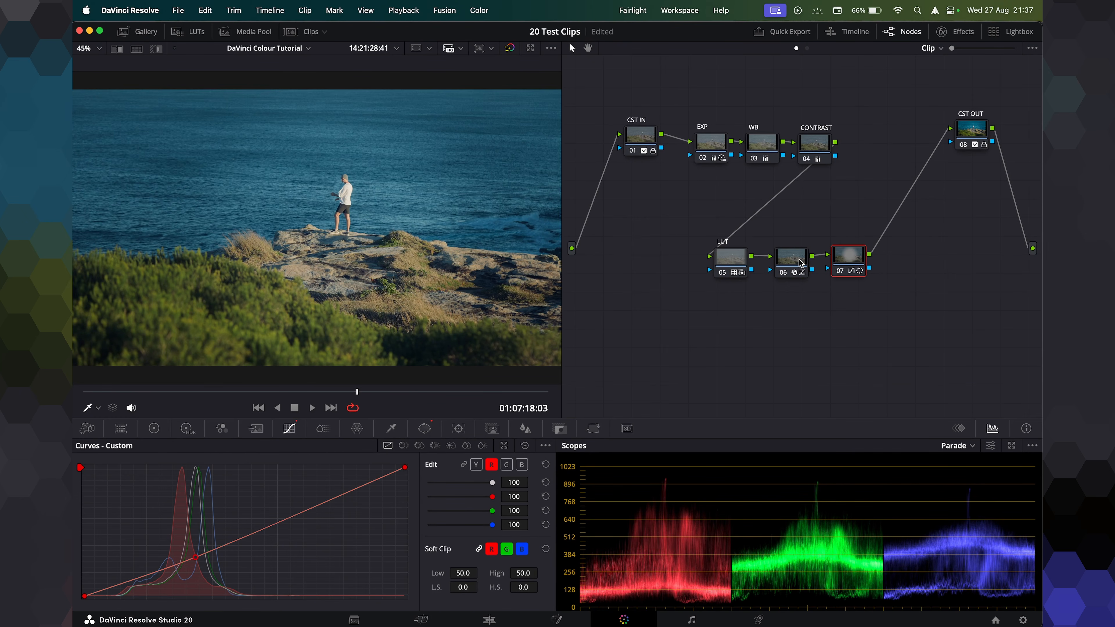
drag(864, 323, 723, 253)
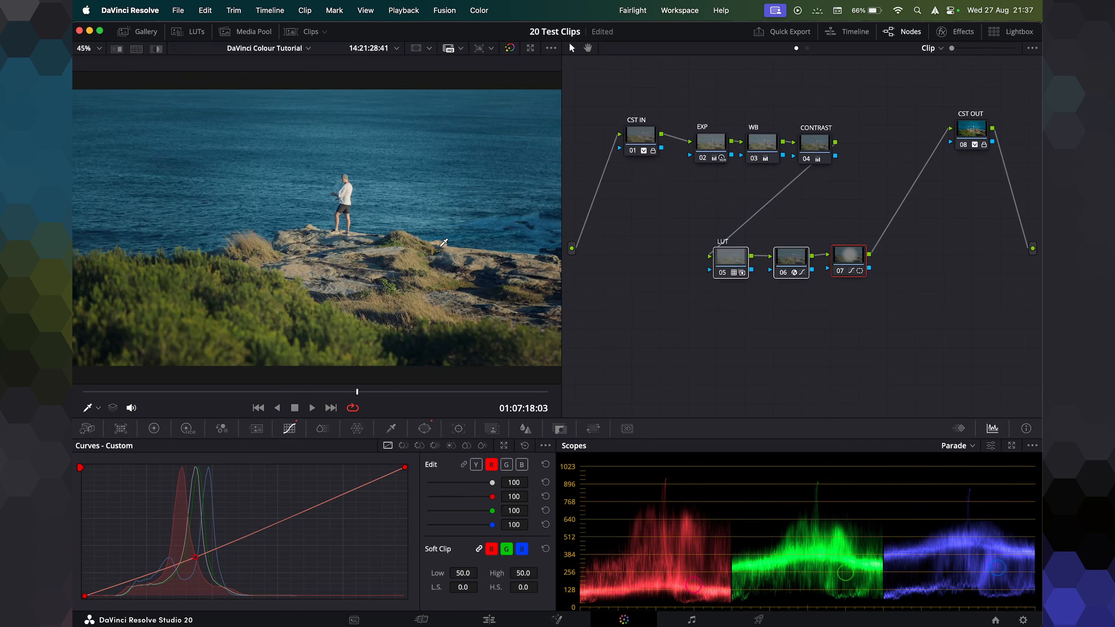
Toggle the selected LUT and curve nodes on and off to compare the look.
scroll(441, 247, down, 1)
key(super+d)
key(super+d)
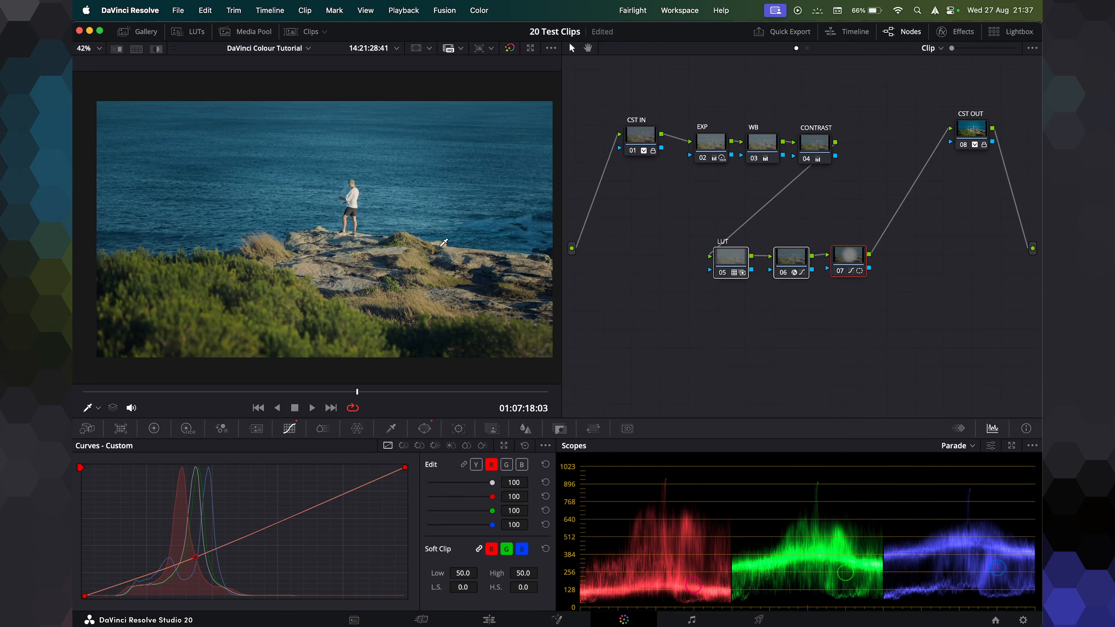
key(super+d)
key(super+d)
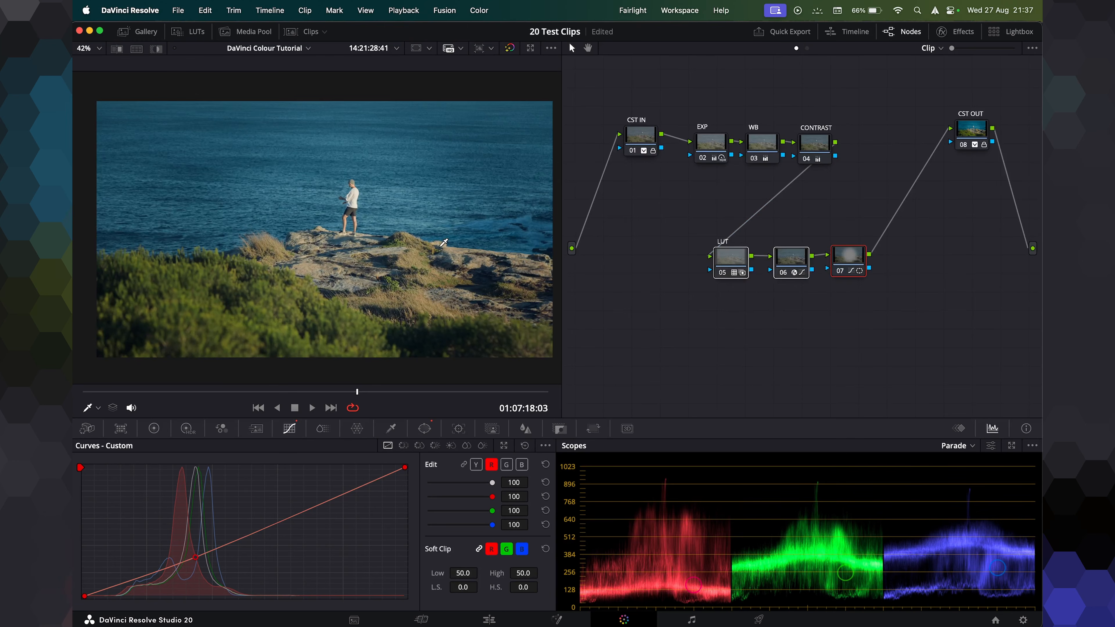